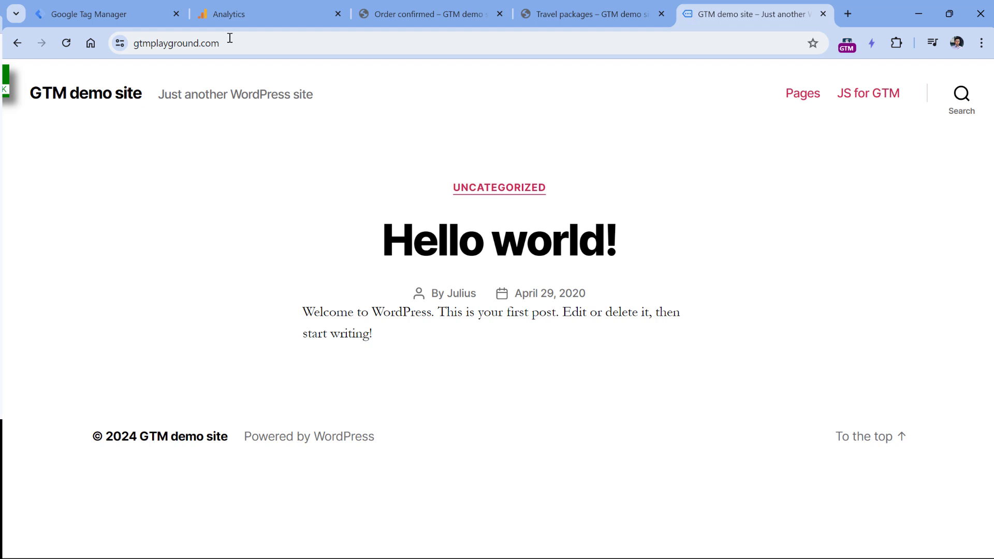
Open the source code of the GTM demo site's home page, and return to the page itself
{"action": "right_click", "coordinate": [191, 151]}
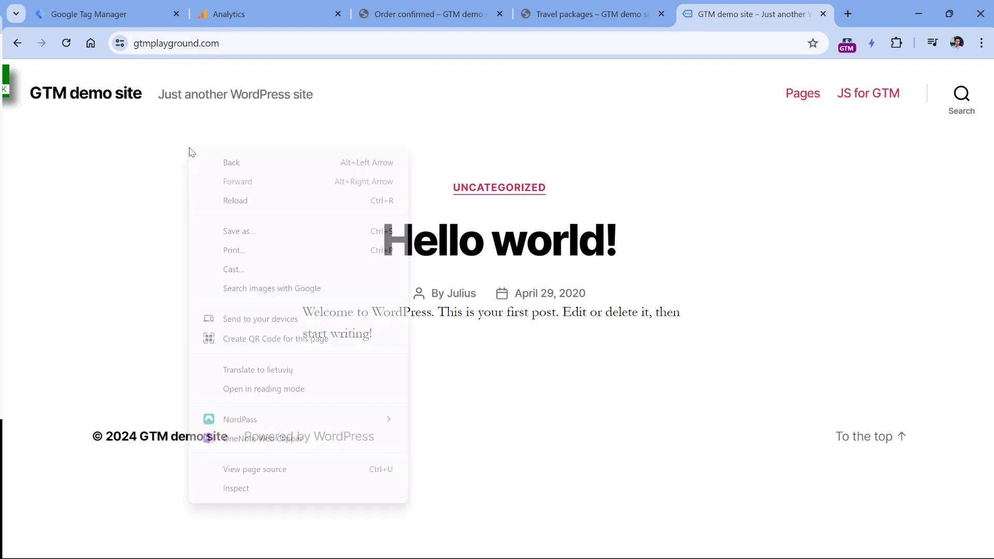
{"action": "left_click", "coordinate": [266, 471]}
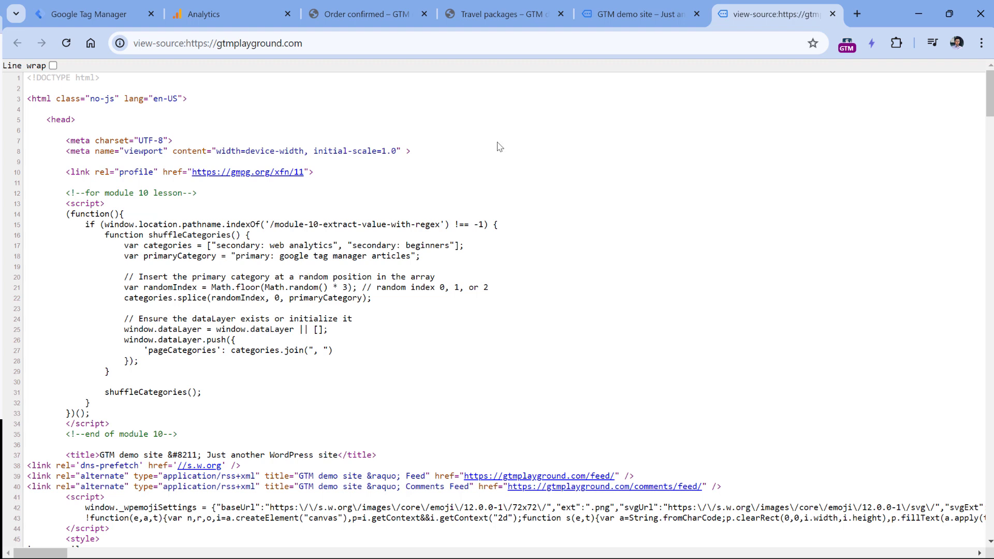
{"action": "left_click", "coordinate": [618, 11]}
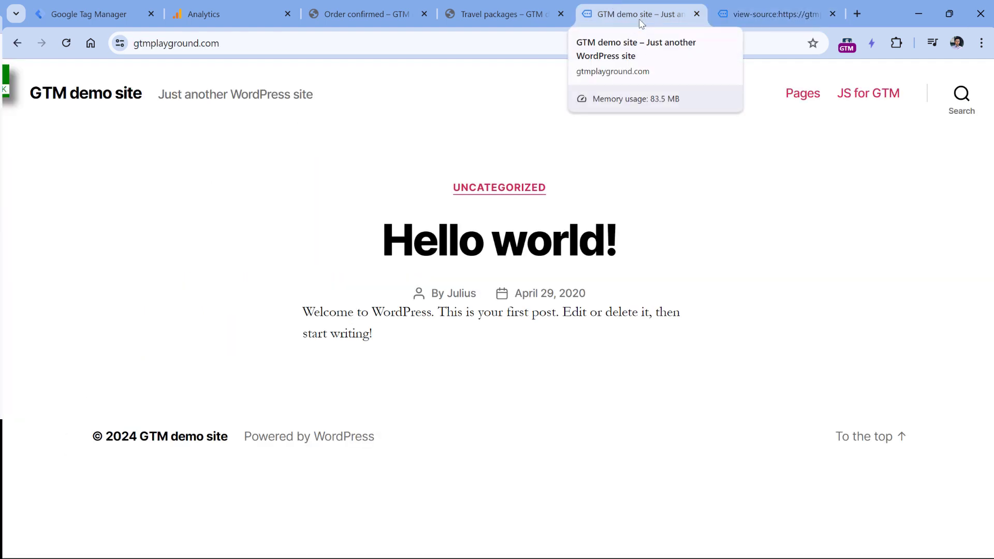
Inspect the home page's DOM and expand the post's article element
{"action": "right_click", "coordinate": [239, 156]}
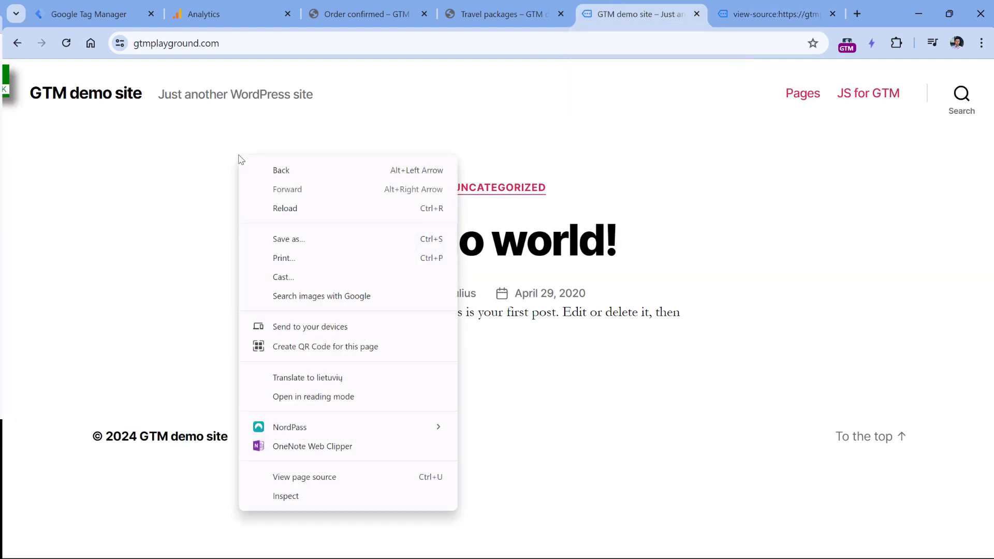
{"action": "left_click", "coordinate": [283, 497]}
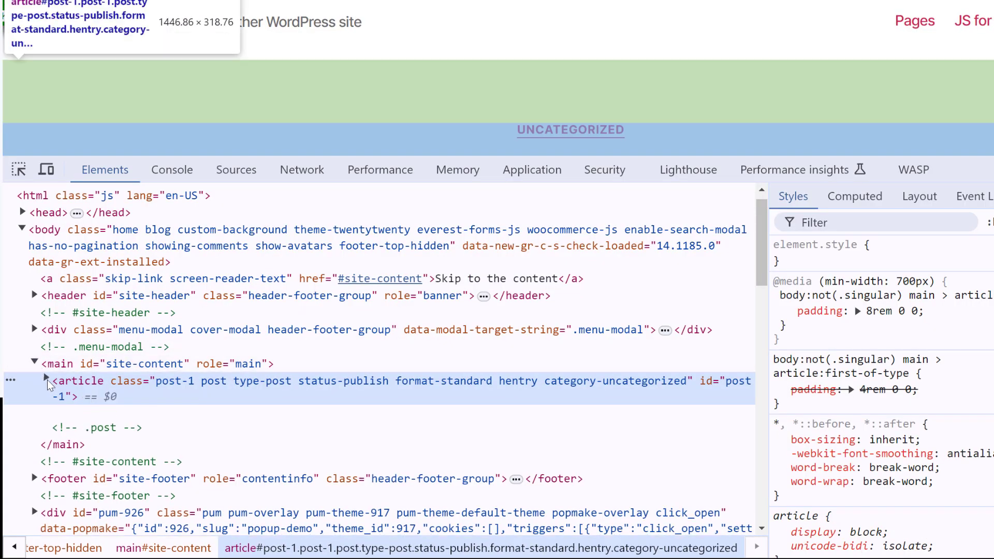
{"action": "left_click", "coordinate": [45, 518]}
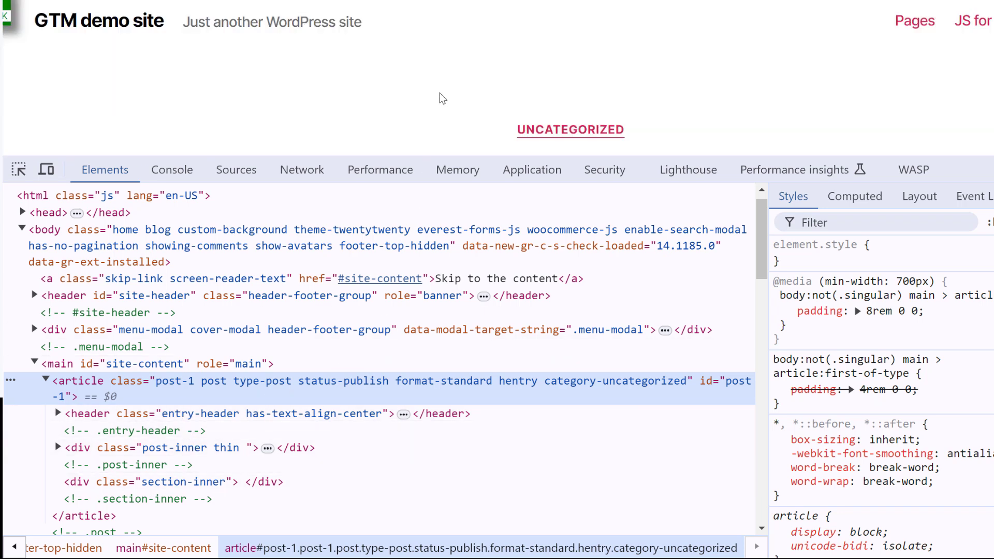
Inspect the "Hello world!" post heading, change its text to "TEst" in the DOM, and close the developer tools
{"action": "scroll", "coordinate": [442, 99], "scroll_direction": "down", "scroll_amount": 3}
{"action": "right_click", "coordinate": [497, 41]}
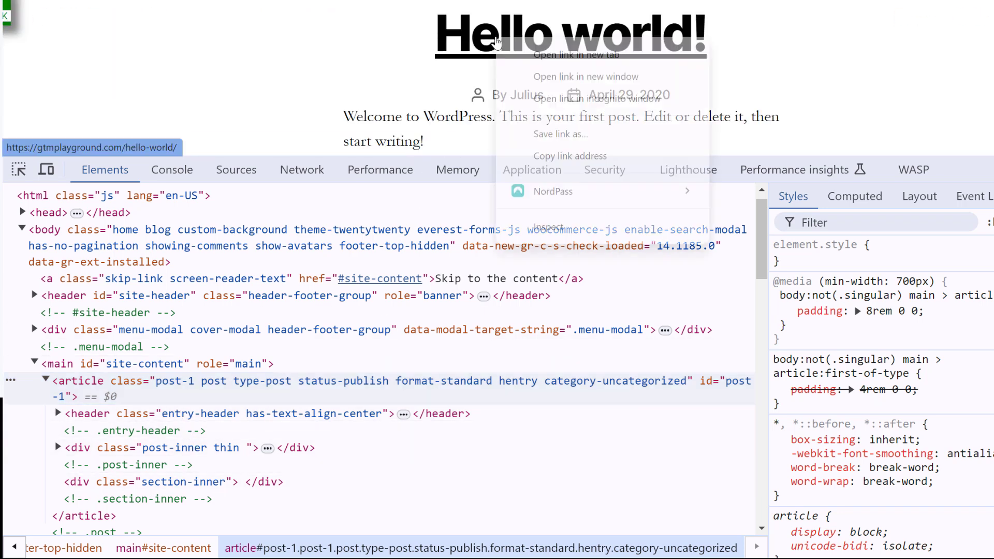
{"action": "left_click", "coordinate": [563, 238]}
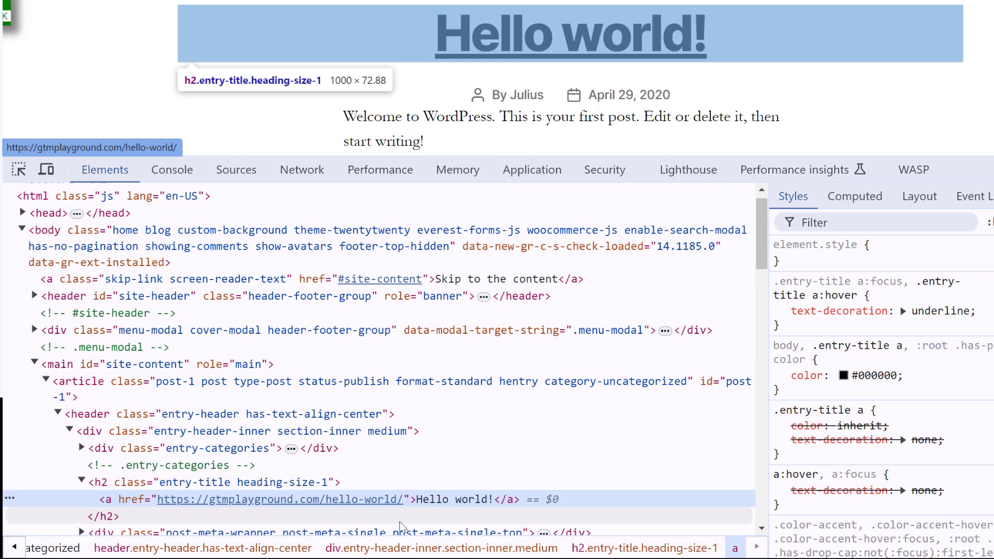
{"action": "double_click", "coordinate": [440, 499]}
{"action": "type", "text": "TEst"}
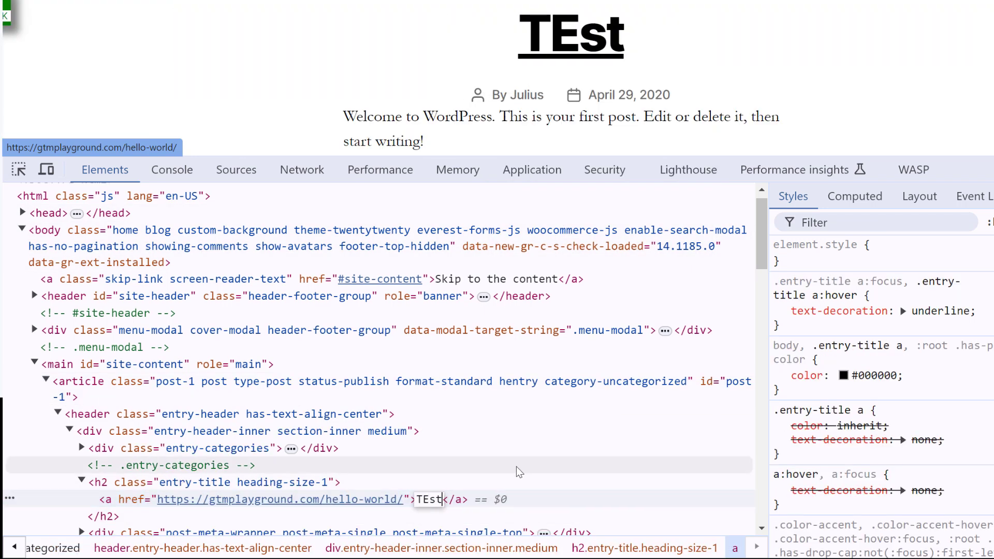
{"action": "key", "text": "Return"}
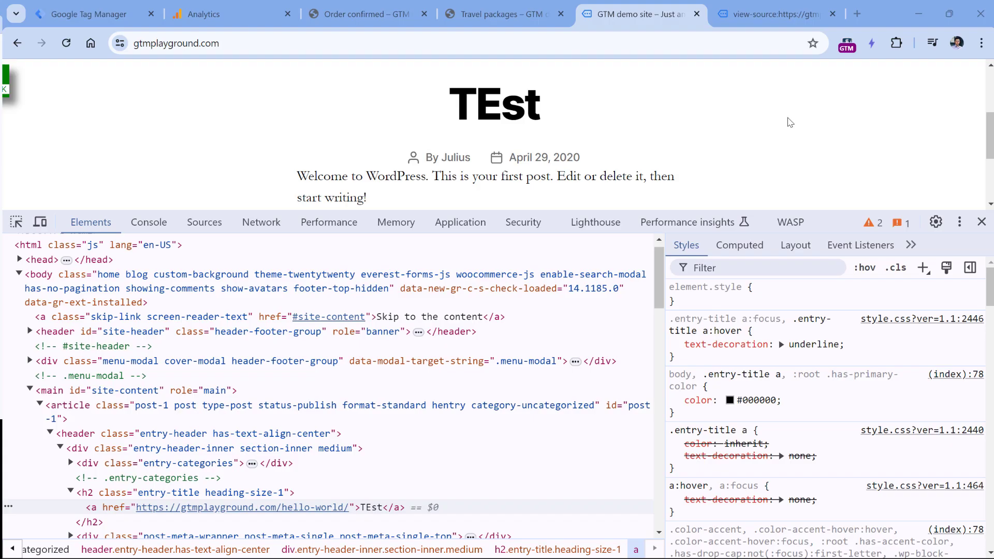
{"action": "left_click", "coordinate": [980, 222]}
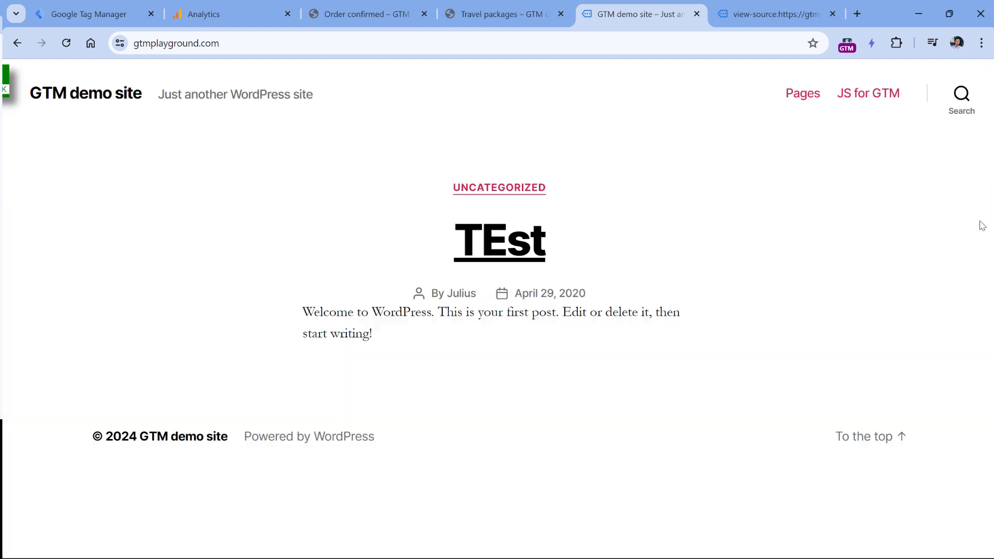
Switch to the order confirmation page and highlight the order ID value
{"action": "left_click", "coordinate": [331, 8]}
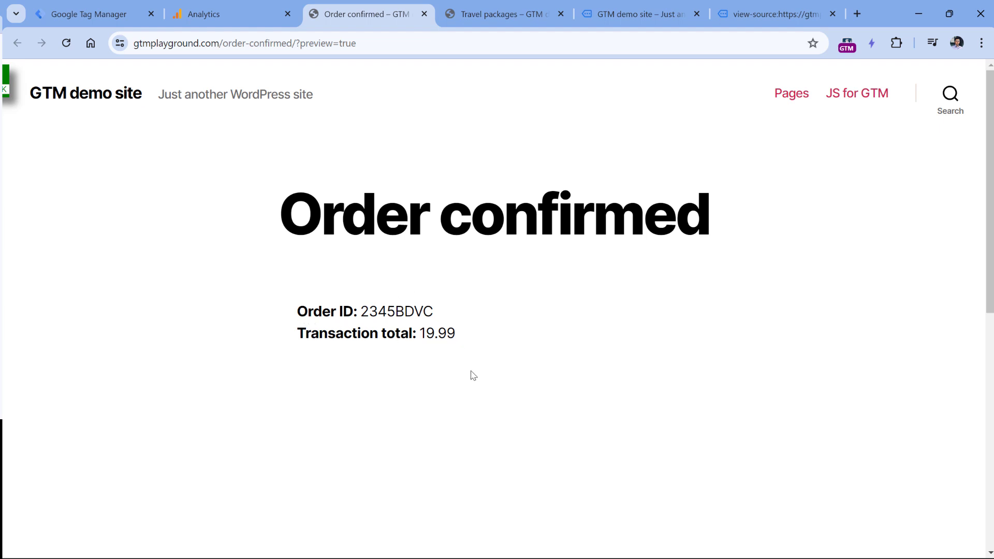
{"action": "left_click_drag", "start_coordinate": [432, 311], "coordinate": [360, 311]}
{"action": "left_click", "coordinate": [458, 318]}
{"action": "key", "text": "ctrl+1"}
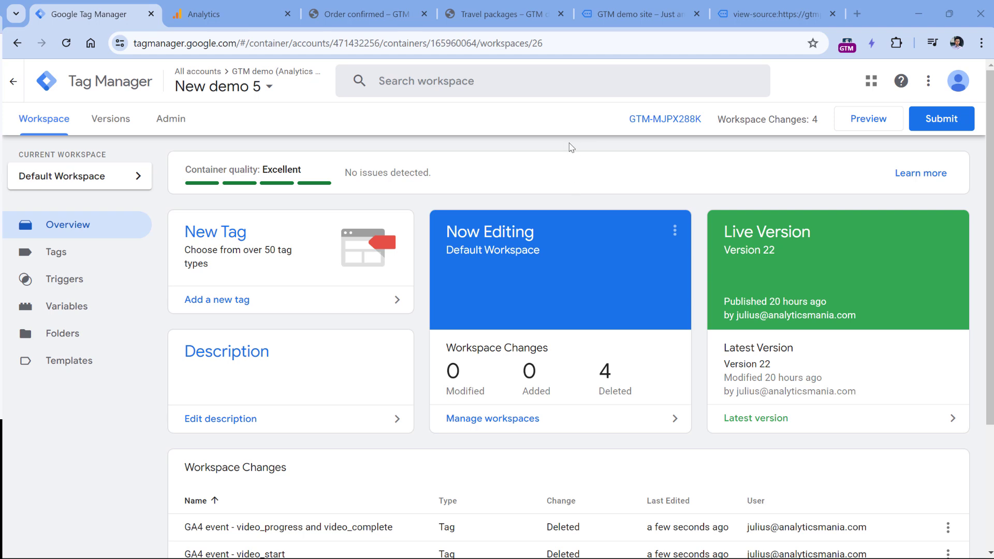
{"action": "left_click", "coordinate": [860, 120]}
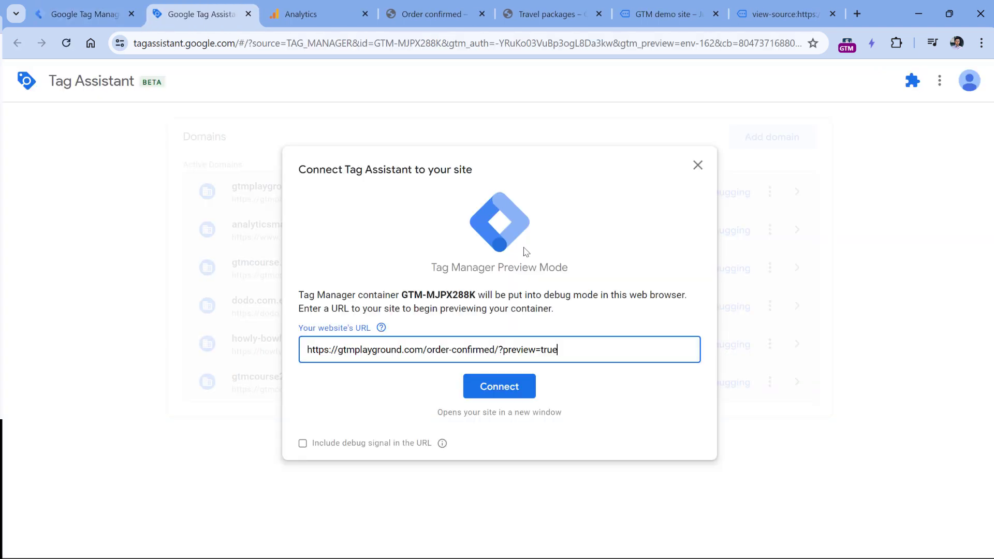
{"action": "left_click_drag", "start_coordinate": [495, 354], "coordinate": [579, 348]}
{"action": "key", "text": "BackSpace"}
{"action": "left_click", "coordinate": [502, 386]}
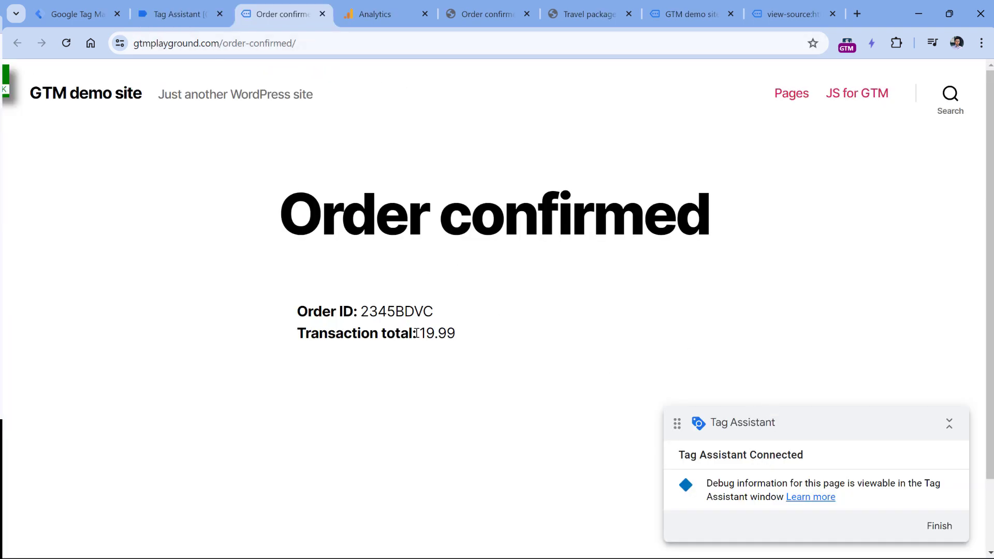
Inspect the order ID value on the connected order confirmation page and examine its span element in the DOM
{"action": "double_click", "coordinate": [388, 309]}
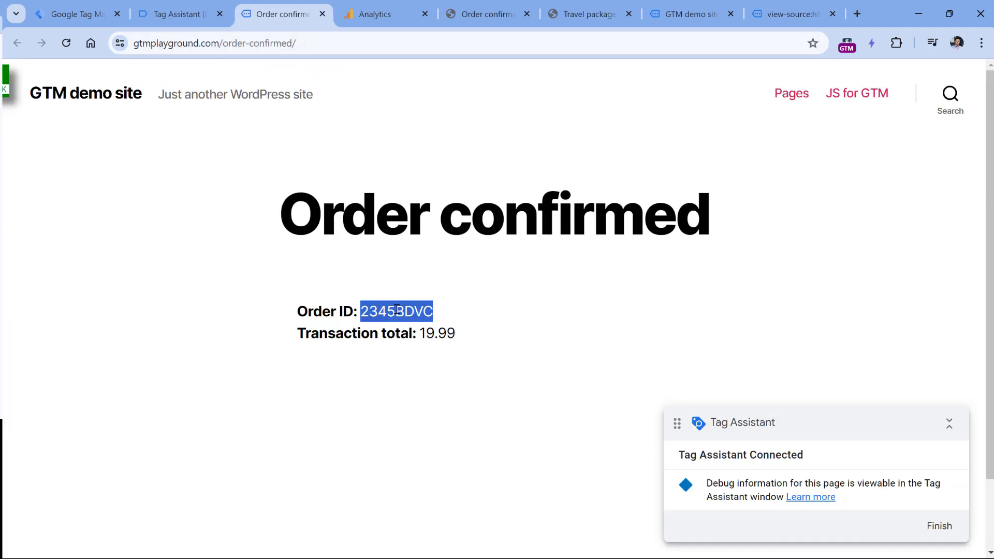
{"action": "left_click", "coordinate": [448, 324]}
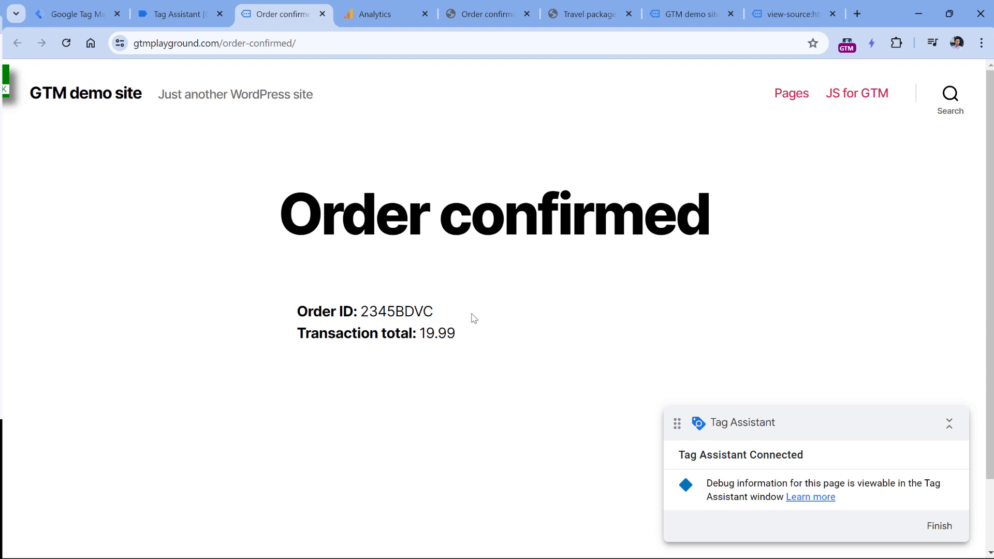
{"action": "right_click", "coordinate": [390, 309]}
{"action": "scroll", "coordinate": [450, 279], "scroll_direction": "down", "scroll_amount": 3}
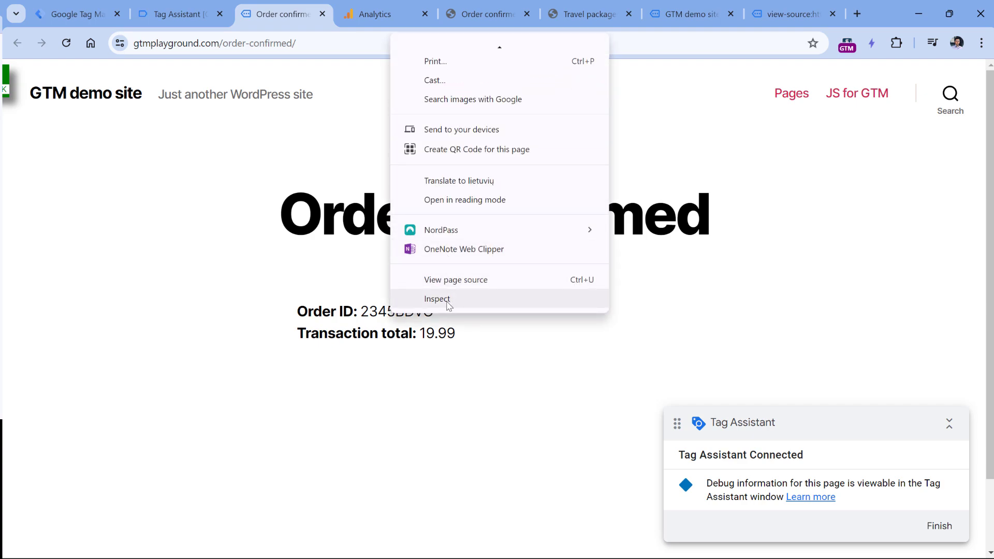
{"action": "left_click", "coordinate": [448, 303]}
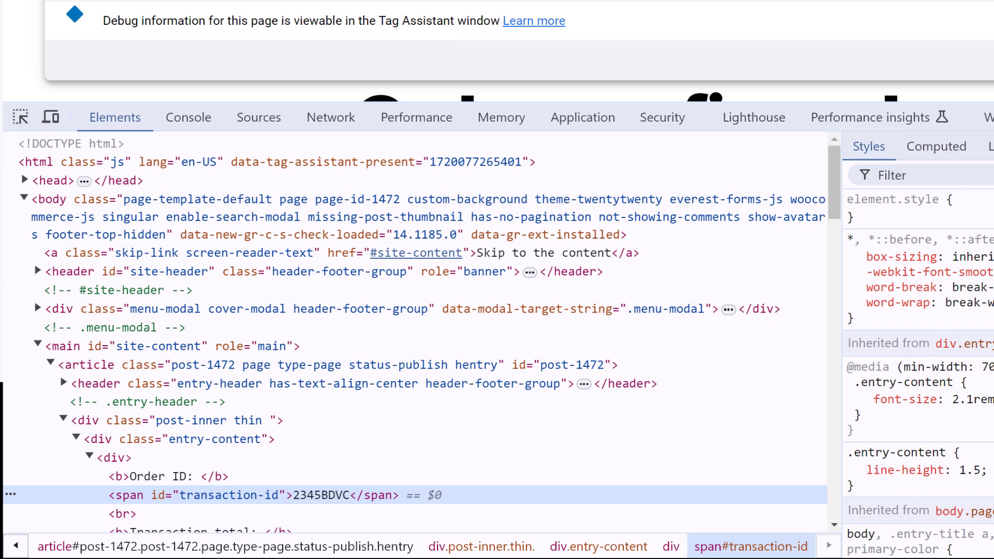
{"action": "scroll", "coordinate": [510, 310], "scroll_direction": "down", "scroll_amount": 3}
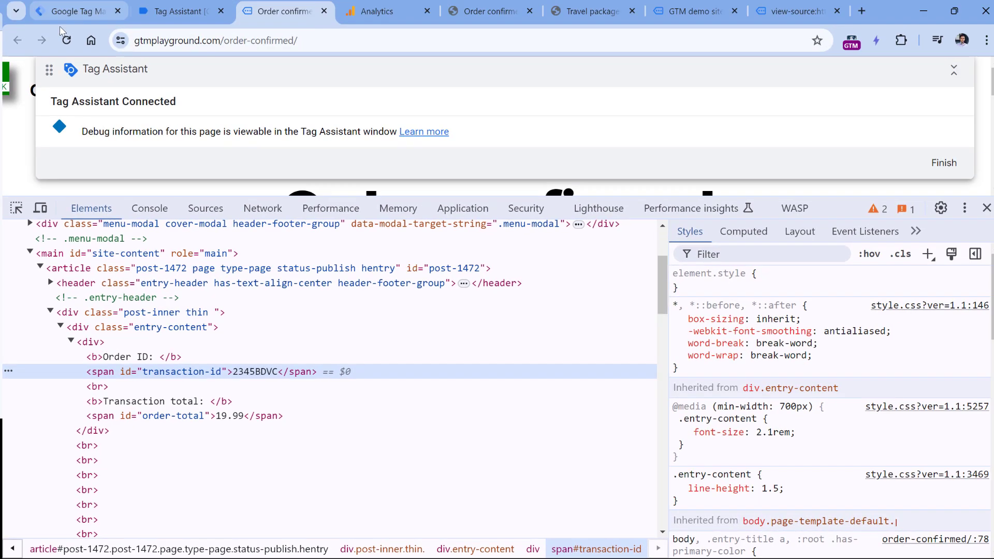
In Google Tag Manager, create a new user-defined variable of the DOM Element type
{"action": "left_click", "coordinate": [79, 15]}
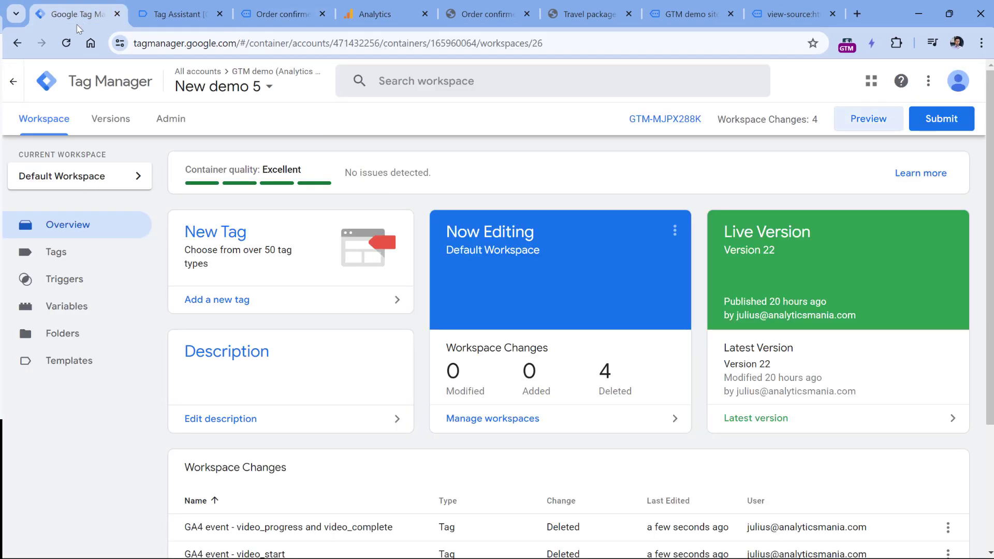
{"action": "left_click", "coordinate": [72, 307]}
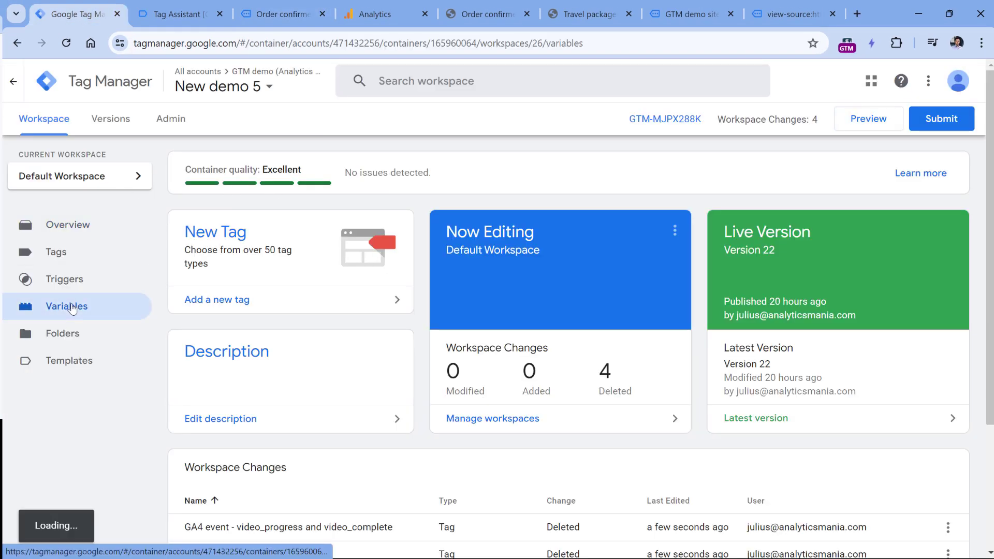
{"action": "scroll", "coordinate": [464, 254], "scroll_direction": "down", "scroll_amount": 4}
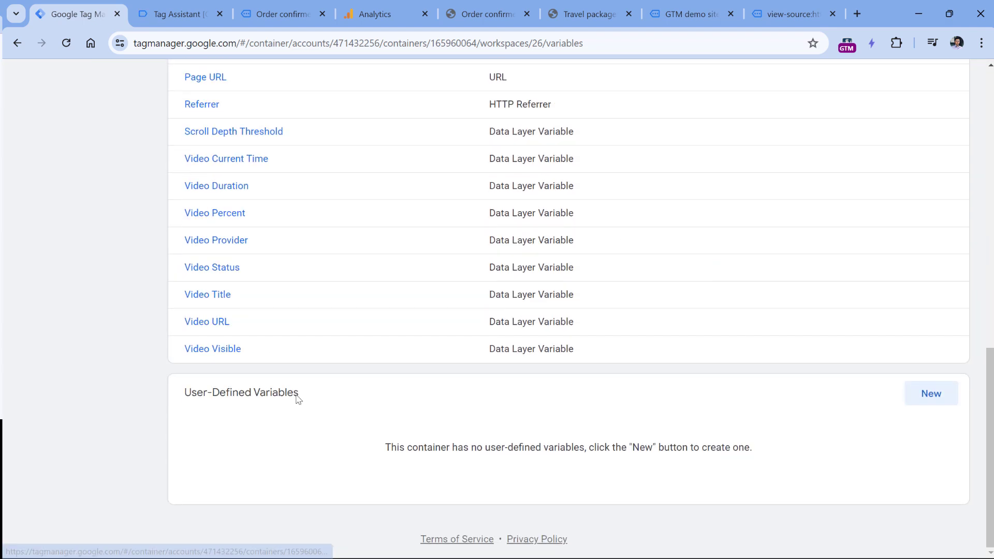
{"action": "left_click", "coordinate": [930, 396]}
{"action": "left_click", "coordinate": [428, 193]}
{"action": "scroll", "coordinate": [673, 176], "scroll_direction": "down", "scroll_amount": 7}
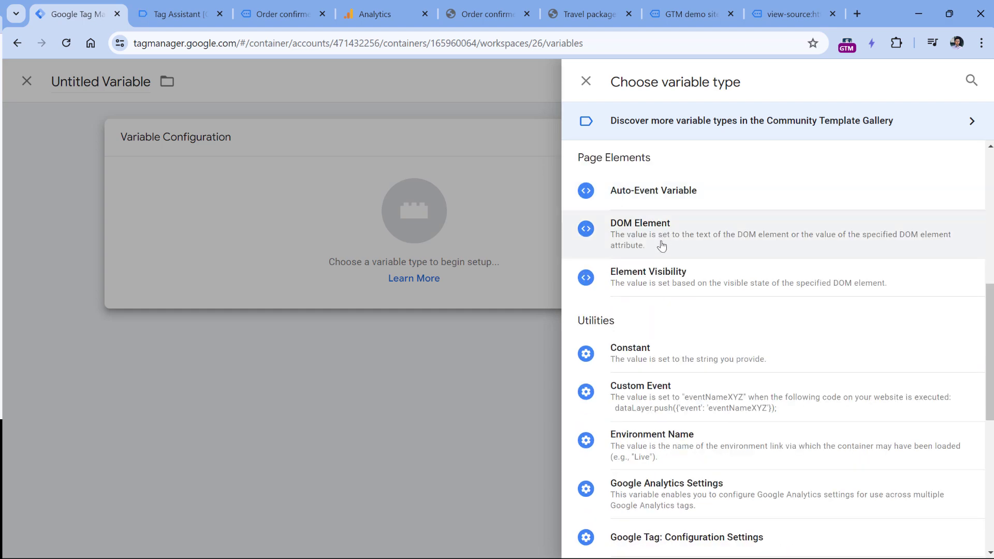
{"action": "left_click", "coordinate": [661, 236]}
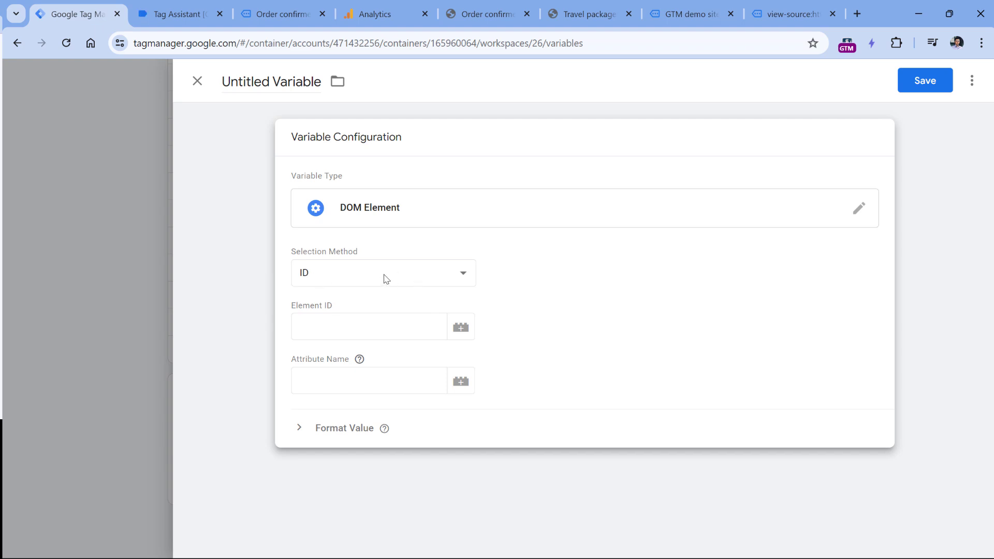
Keep ID as the variable's selection method and copy the order ID span's id, transaction-id, from the page into the Element ID
{"action": "left_click", "coordinate": [385, 279]}
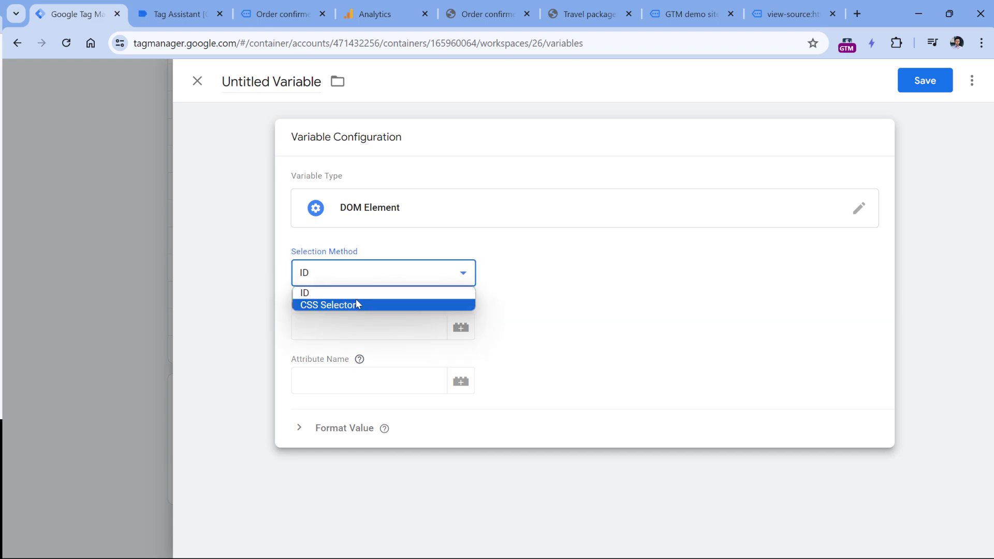
{"action": "left_click", "coordinate": [441, 292]}
{"action": "left_click", "coordinate": [282, 14]}
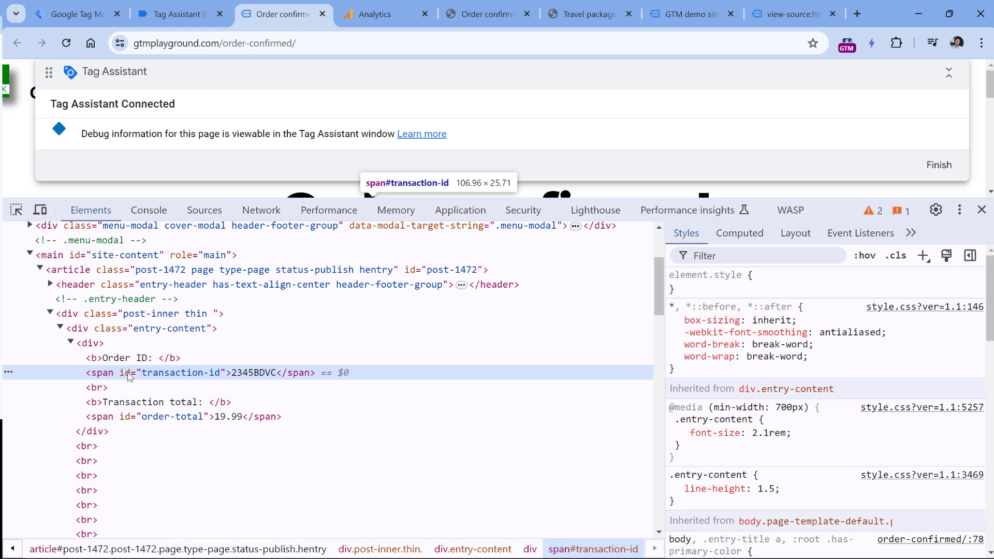
{"action": "double_click", "coordinate": [175, 374]}
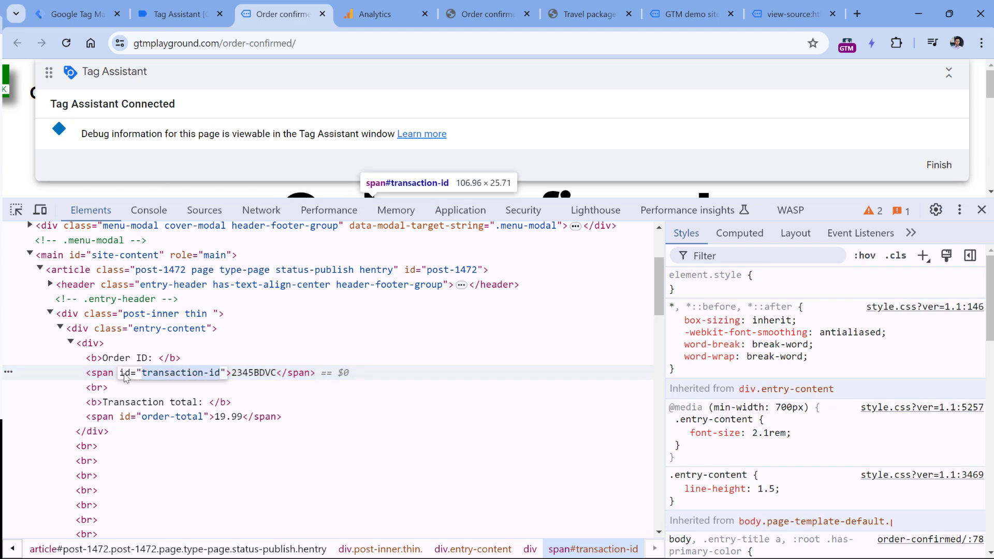
{"action": "key", "text": "ctrl+c"}
{"action": "left_click", "coordinate": [73, 14]}
{"action": "left_click", "coordinate": [321, 326]}
{"action": "key", "text": "ctrl+v"}
{"action": "left_click", "coordinate": [371, 375]}
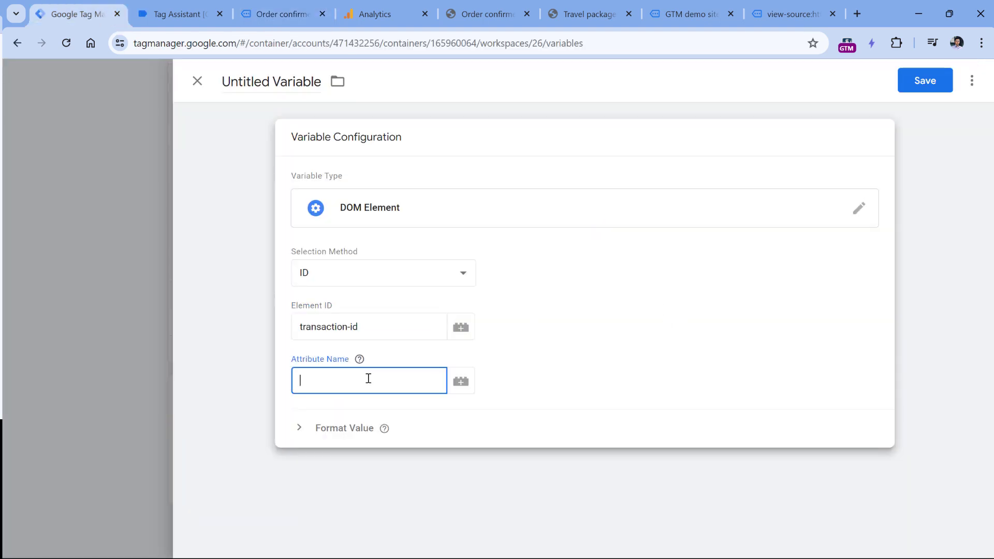
On the order confirmation page, add the attribute data-name="xyz" to the transaction-id span in the DOM
{"action": "left_click", "coordinate": [186, 14]}
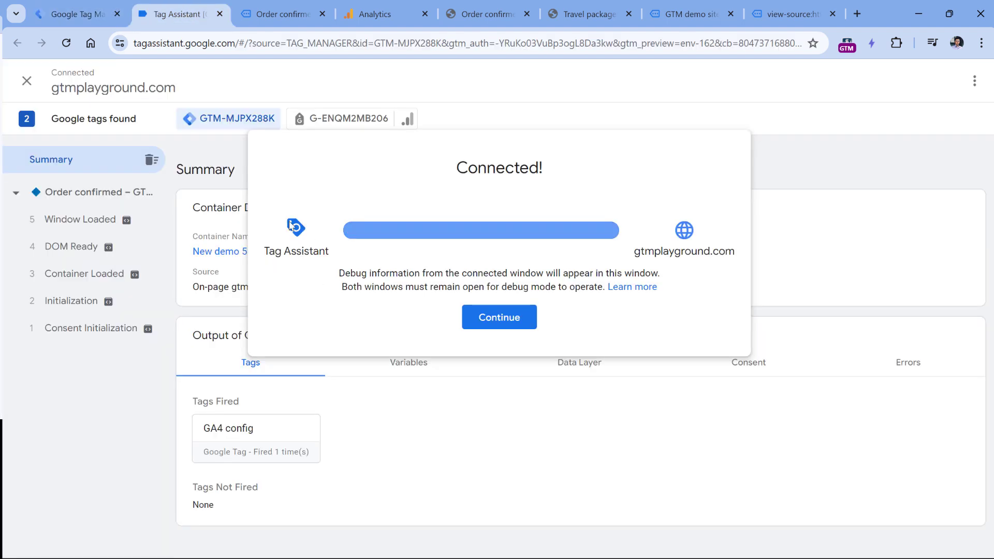
{"action": "left_click", "coordinate": [282, 14]}
{"action": "double_click", "coordinate": [261, 373]}
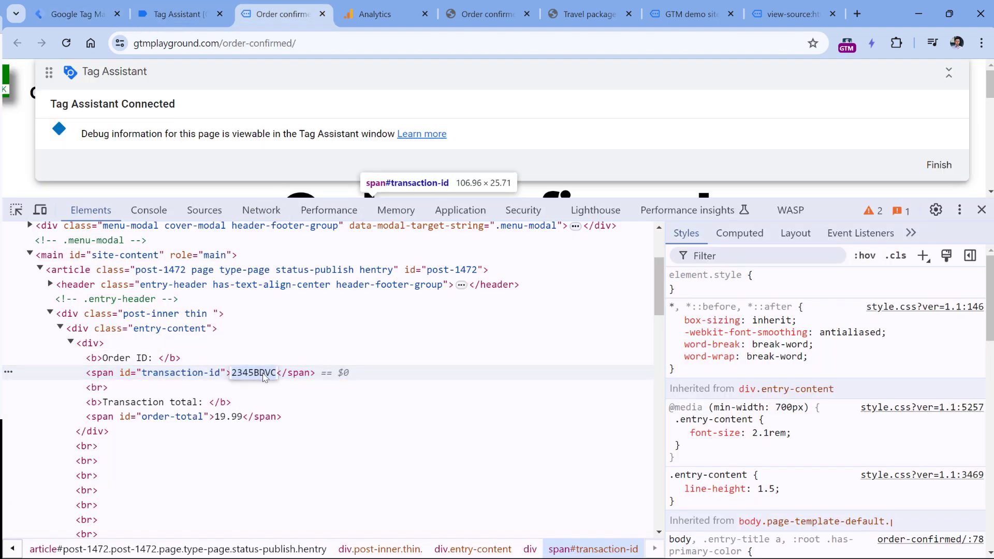
{"action": "left_click", "coordinate": [167, 375]}
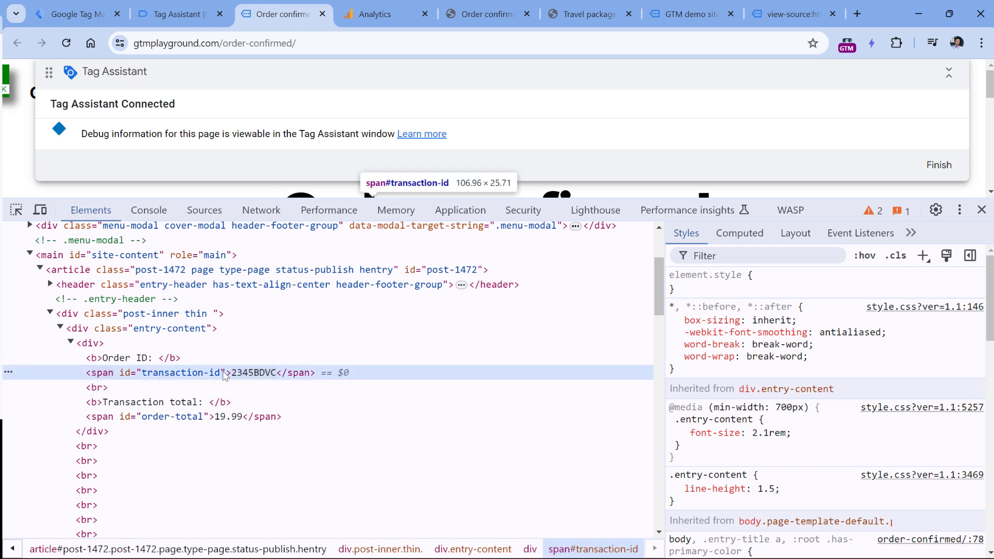
{"action": "double_click", "coordinate": [167, 374]}
{"action": "type", "text": "data-name="}
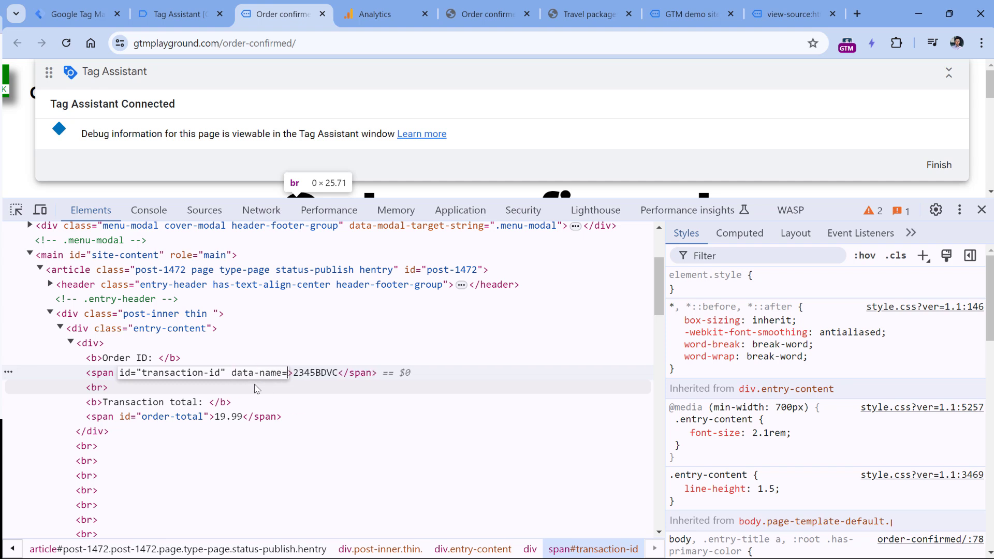
{"action": "type", "text": "\"xyz\""}
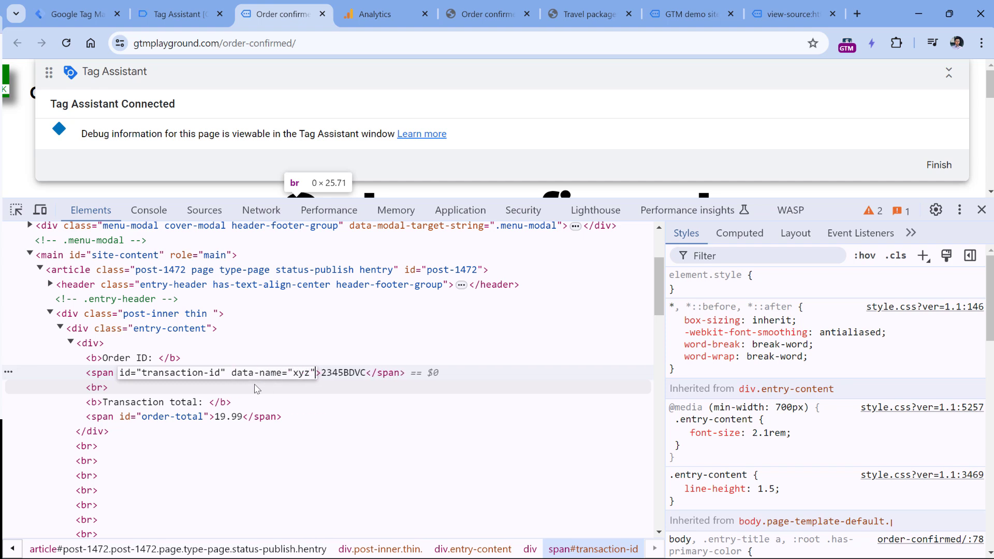
{"action": "key", "text": "Return"}
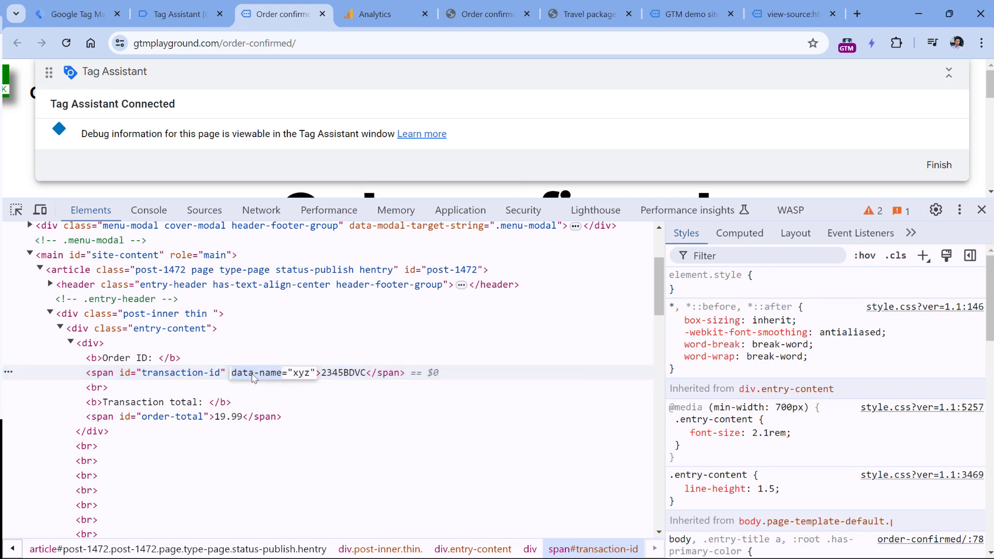
Set the DOM Element variable's Attribute Name to data-name and highlight that attribute's value in the order confirmation page's DOM
{"action": "left_click", "coordinate": [73, 14]}
{"action": "left_click", "coordinate": [359, 381]}
{"action": "key", "text": "ctrl+v"}
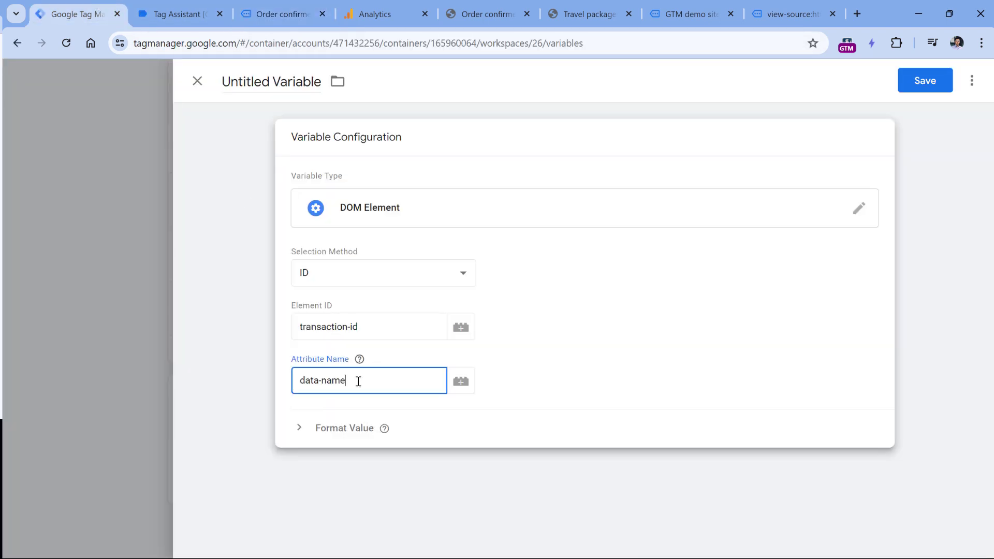
{"action": "left_click", "coordinate": [272, 15]}
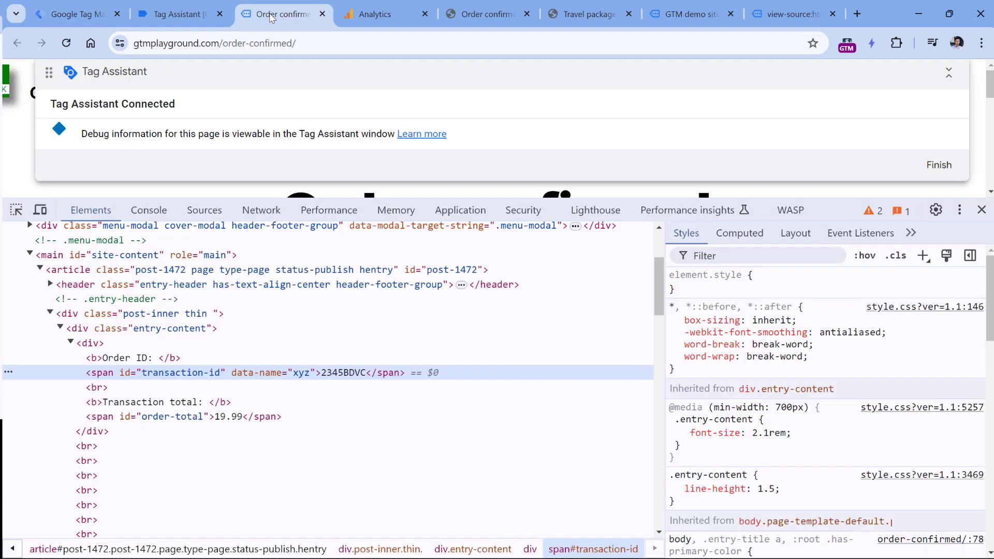
{"action": "double_click", "coordinate": [304, 379]}
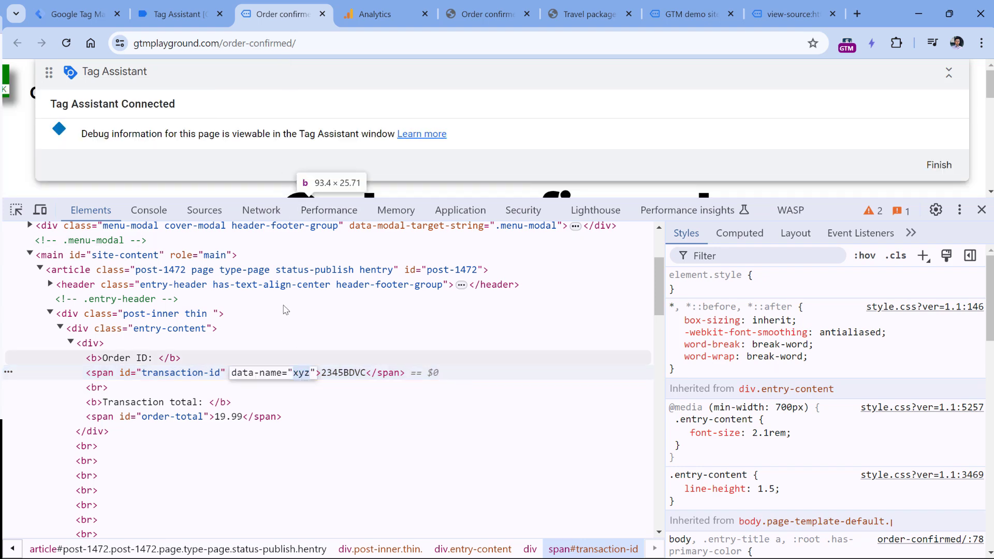
In Google Tag Manager, clear the DOM Element variable's Attribute Name
{"action": "left_click", "coordinate": [72, 15]}
{"action": "triple_click", "coordinate": [354, 380]}
{"action": "key", "text": "BackSpace"}
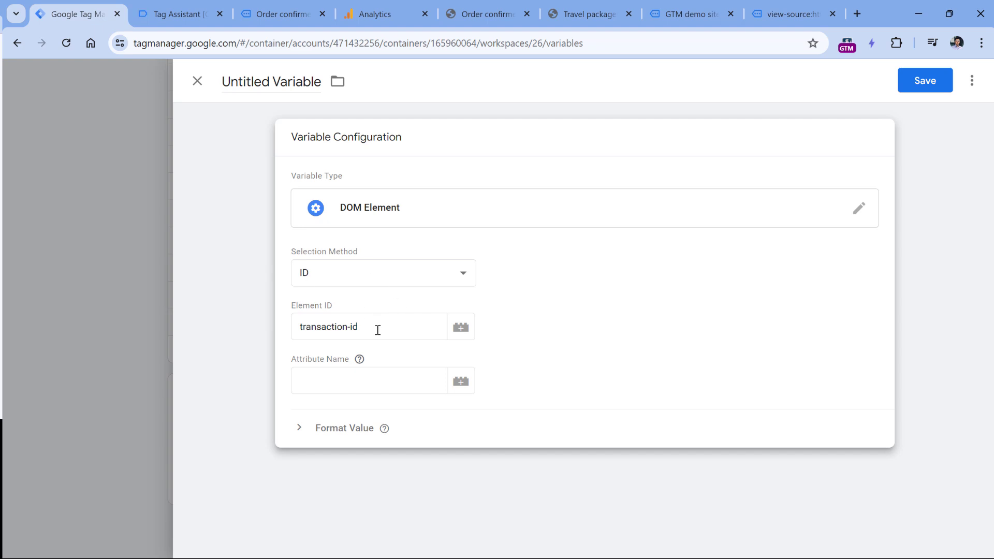
Name the variable "dom - transaction-id" and save it
{"action": "left_click", "coordinate": [279, 79]}
{"action": "type", "text": "dom - transaction-id"}
{"action": "left_click", "coordinate": [925, 80]}
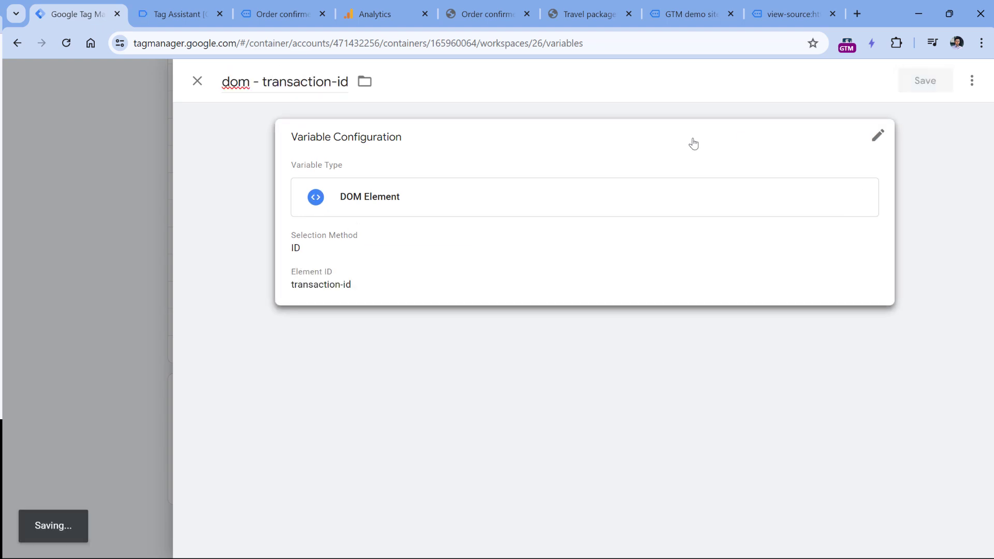
Start preview mode for the container and continue into the Tag Assistant debug view of gtmplayground.com
{"action": "scroll", "coordinate": [390, 241], "scroll_direction": "up", "scroll_amount": 10}
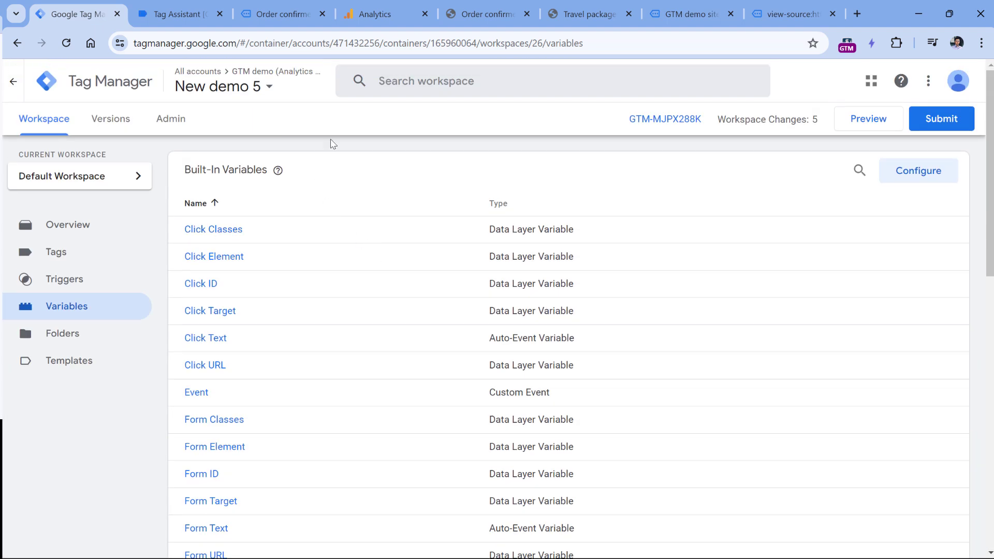
{"action": "left_click", "coordinate": [868, 120]}
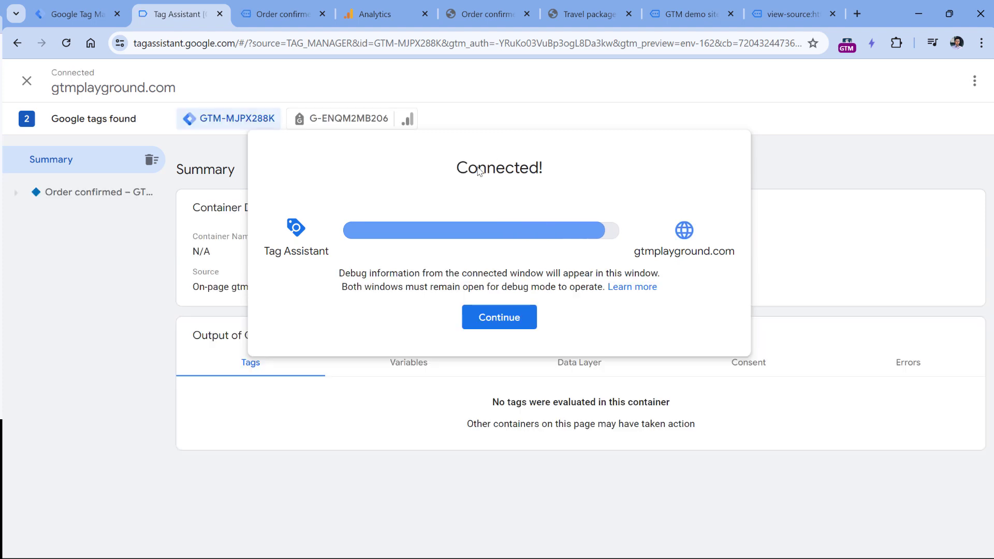
{"action": "left_click", "coordinate": [497, 315]}
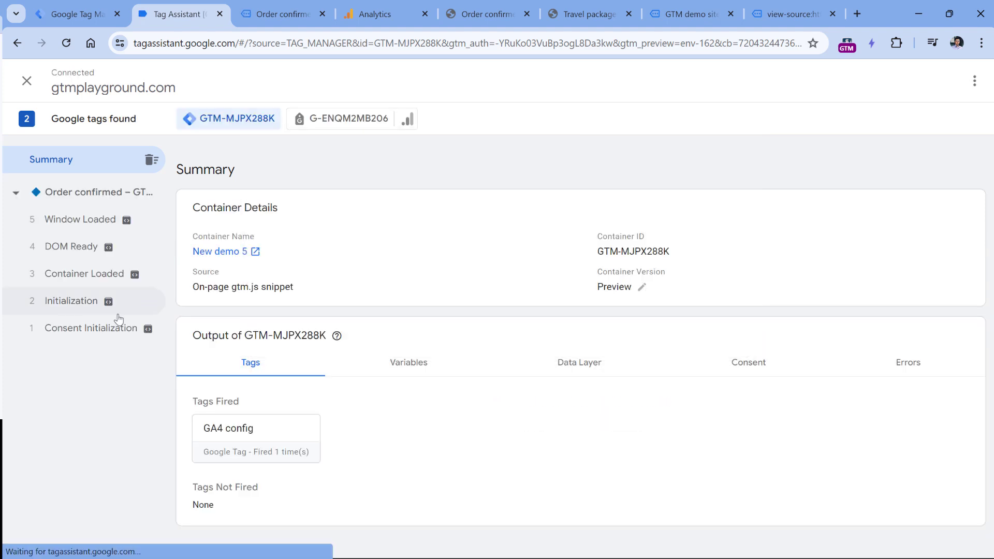
On the order confirmation page, close the developer tools and check the Tag Assistant connection status
{"action": "left_click", "coordinate": [282, 13]}
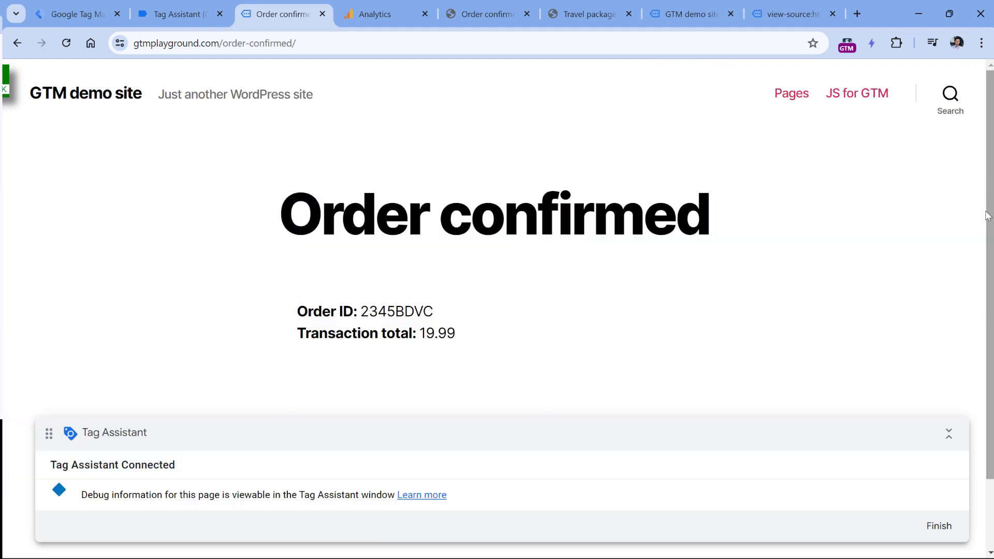
{"action": "left_click", "coordinate": [981, 209]}
{"action": "left_click_drag", "start_coordinate": [187, 465], "coordinate": [121, 466]}
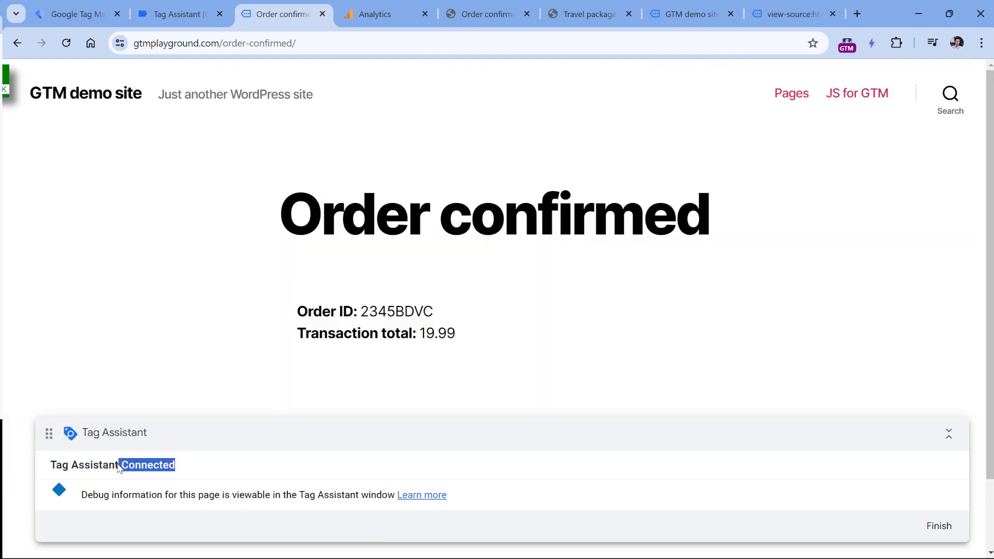
In Tag Assistant, examine the type and value of the dom - transaction-id variable at the DOM Ready event
{"action": "left_click", "coordinate": [181, 16]}
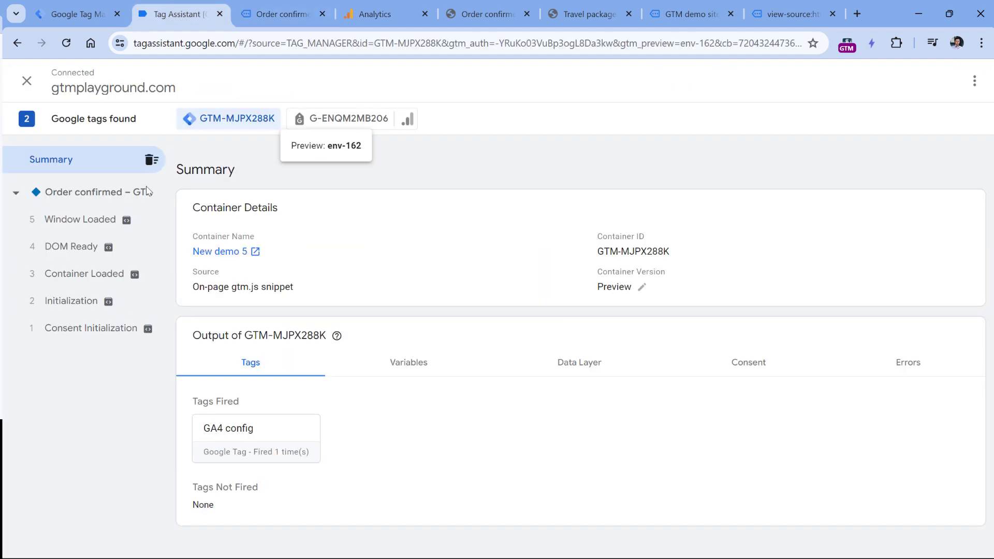
{"action": "left_click", "coordinate": [82, 246]}
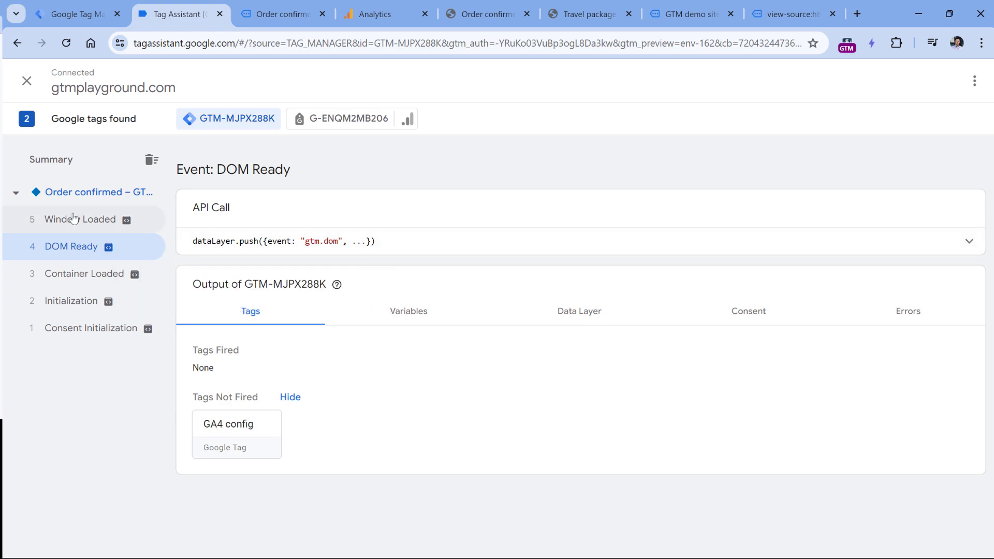
{"action": "left_click", "coordinate": [428, 322]}
{"action": "scroll", "coordinate": [393, 430], "scroll_direction": "down", "scroll_amount": 2}
{"action": "scroll", "coordinate": [408, 419], "scroll_direction": "down", "scroll_amount": 3}
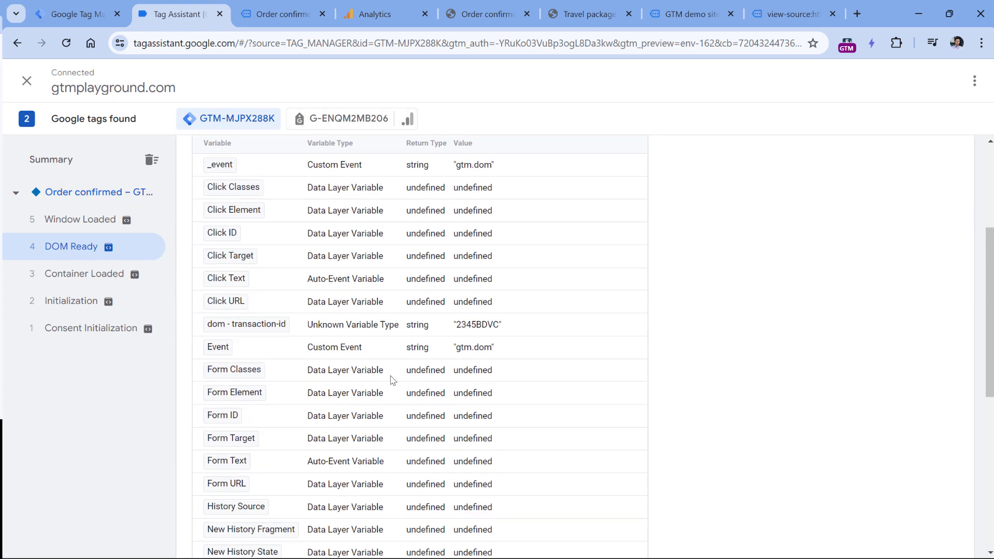
{"action": "double_click", "coordinate": [482, 247]}
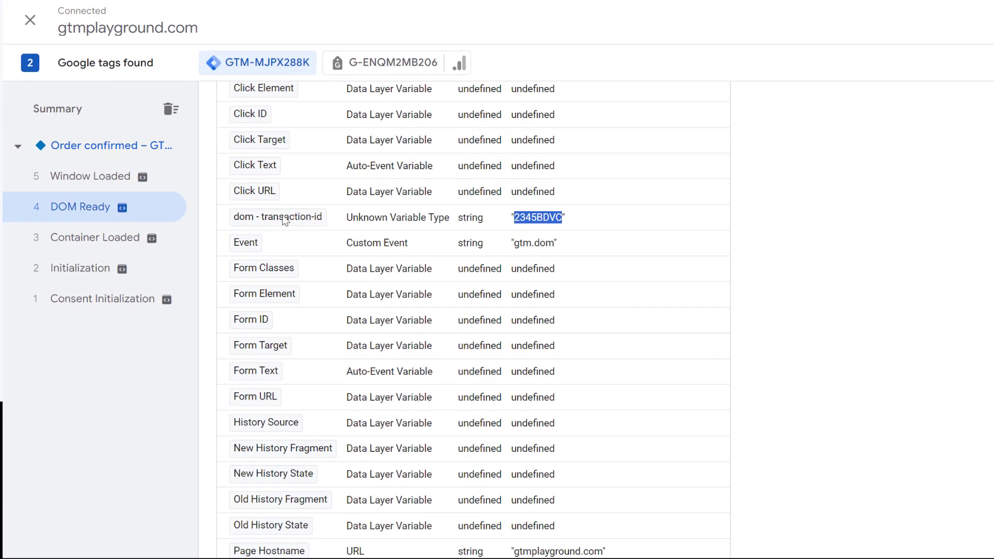
{"action": "left_click_drag", "start_coordinate": [347, 222], "coordinate": [462, 227]}
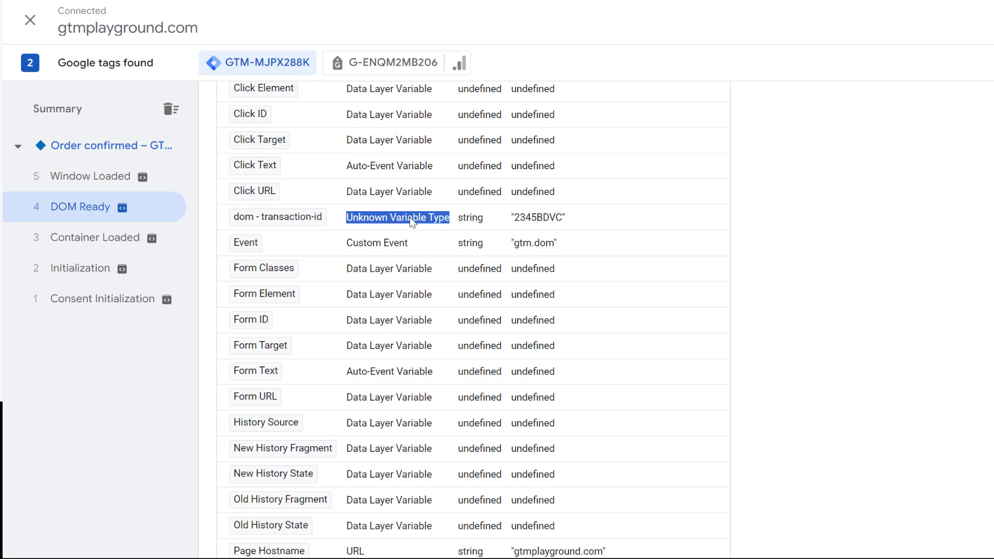
{"action": "scroll", "coordinate": [396, 377], "scroll_direction": "up", "scroll_amount": 3}
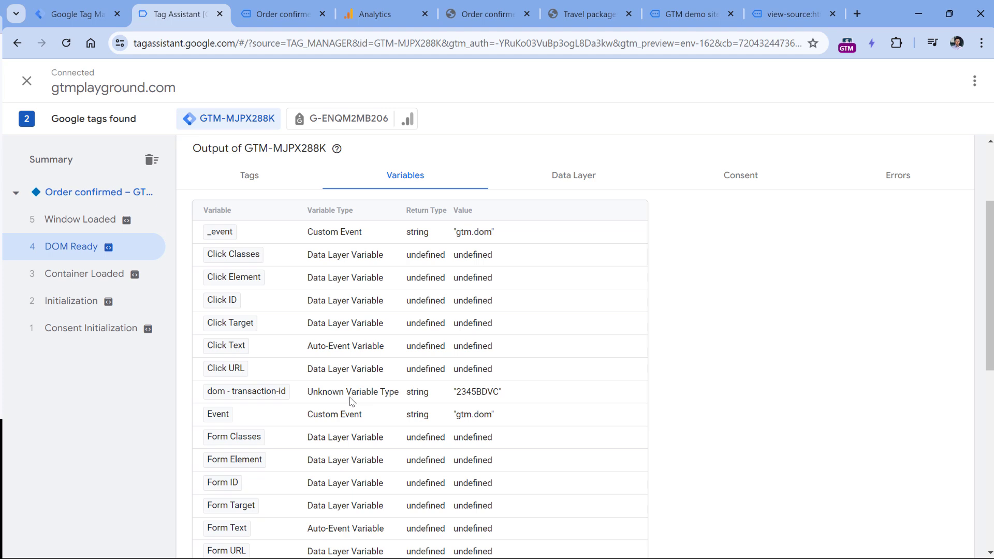
{"action": "left_click_drag", "start_coordinate": [499, 393], "coordinate": [456, 394]}
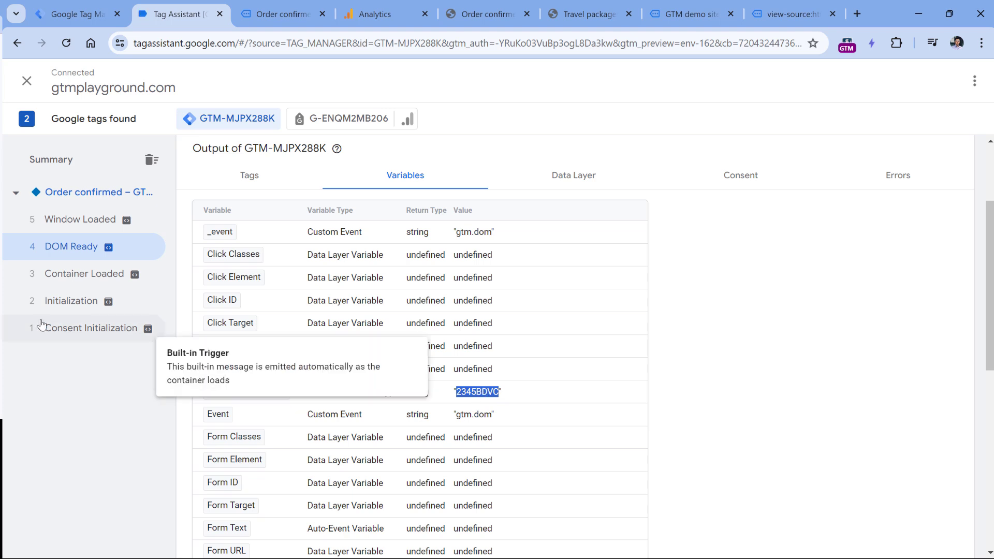
Compare the dom - transaction-id variable's value at the Initialization event with its value at DOM Ready
{"action": "left_click", "coordinate": [72, 305]}
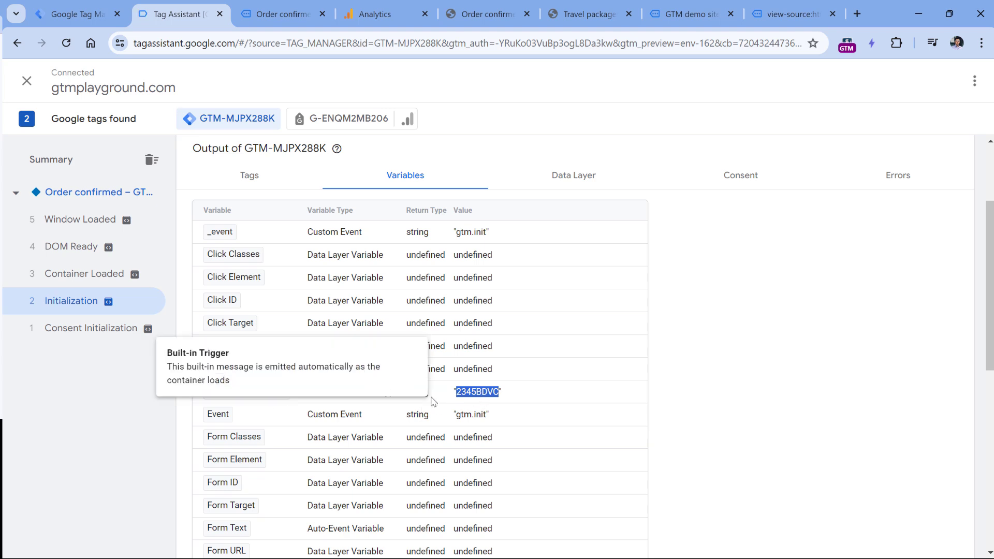
{"action": "left_click", "coordinate": [468, 401]}
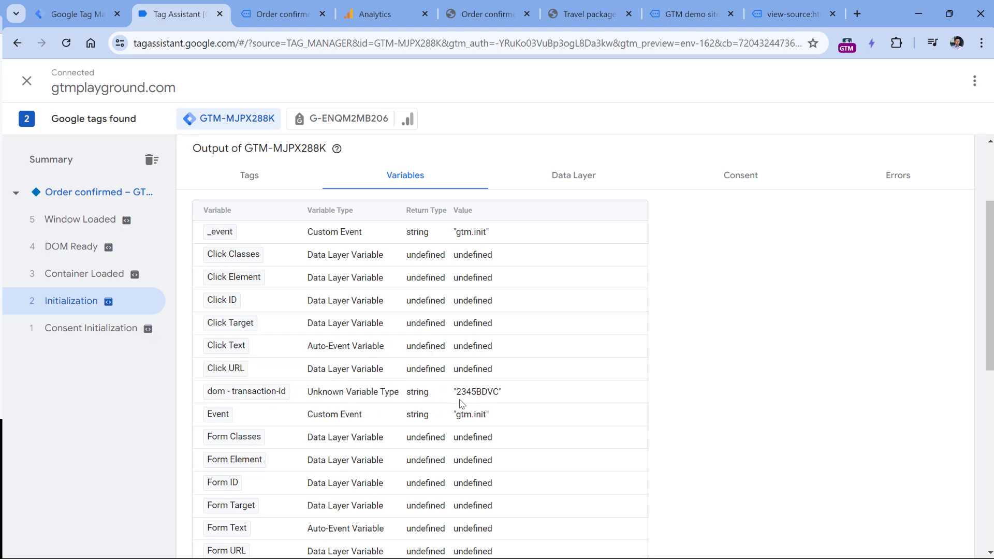
{"action": "triple_click", "coordinate": [455, 392]}
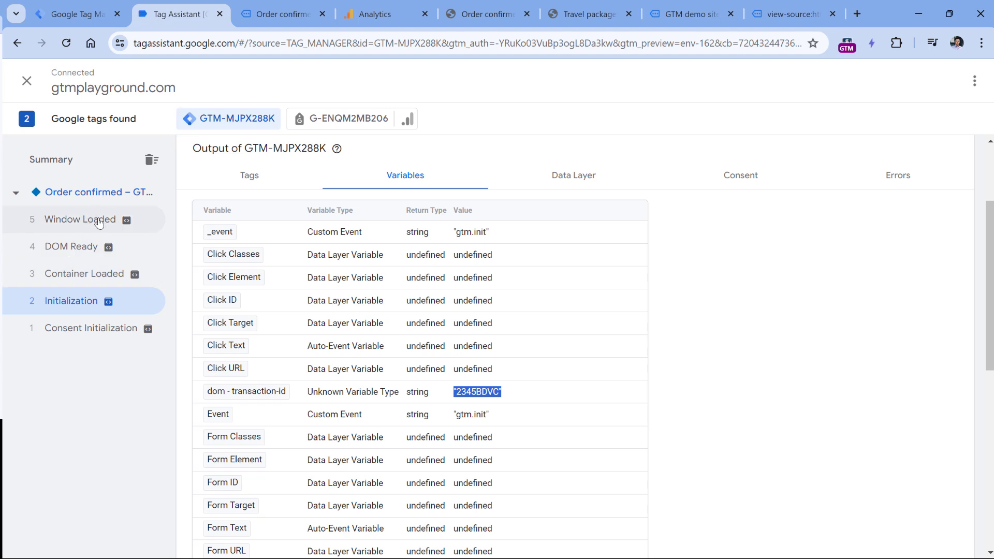
{"action": "left_click", "coordinate": [88, 247]}
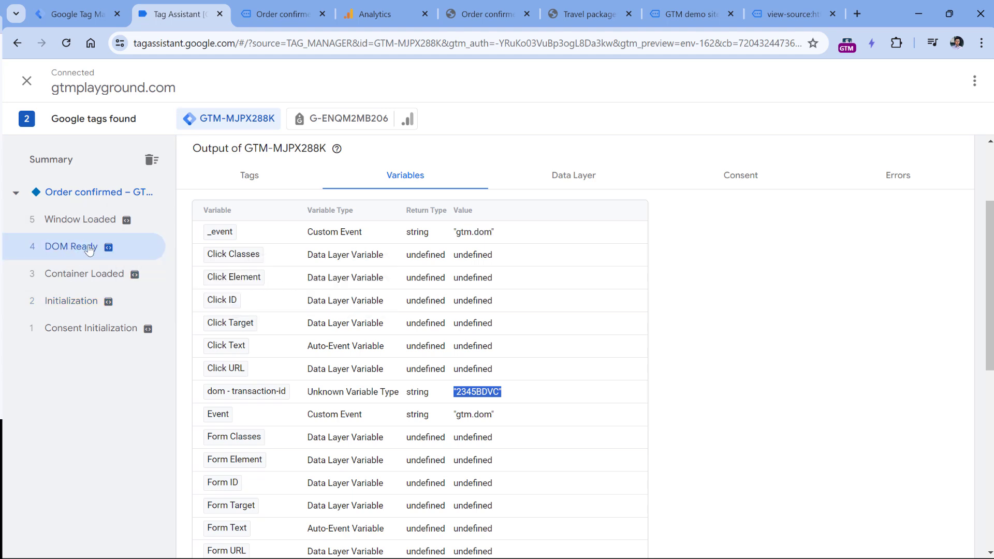
{"action": "left_click", "coordinate": [372, 303]}
In Google Tag Manager, create a new tag of the Google Analytics: GA4 Event type
{"action": "key", "text": "ctrl+1"}
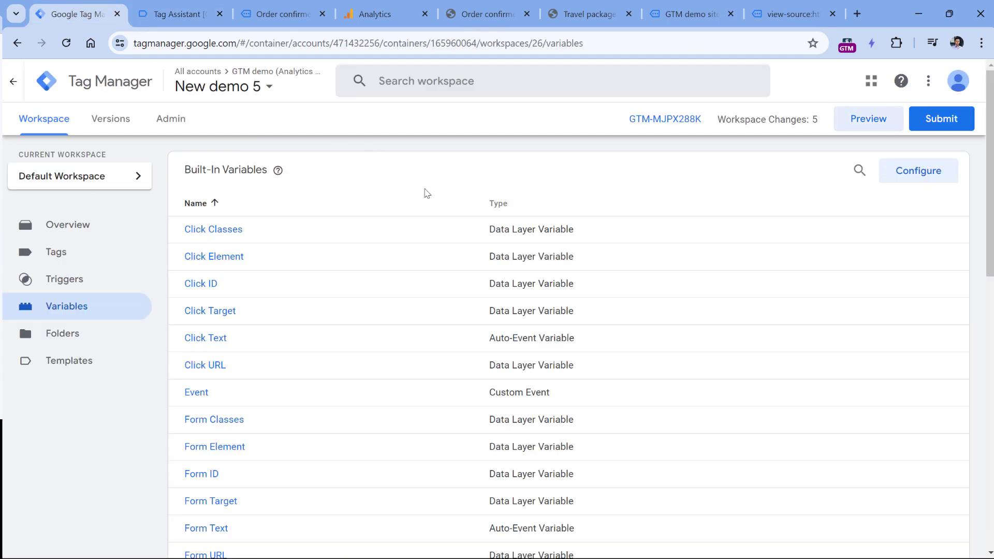
{"action": "left_click", "coordinate": [55, 251]}
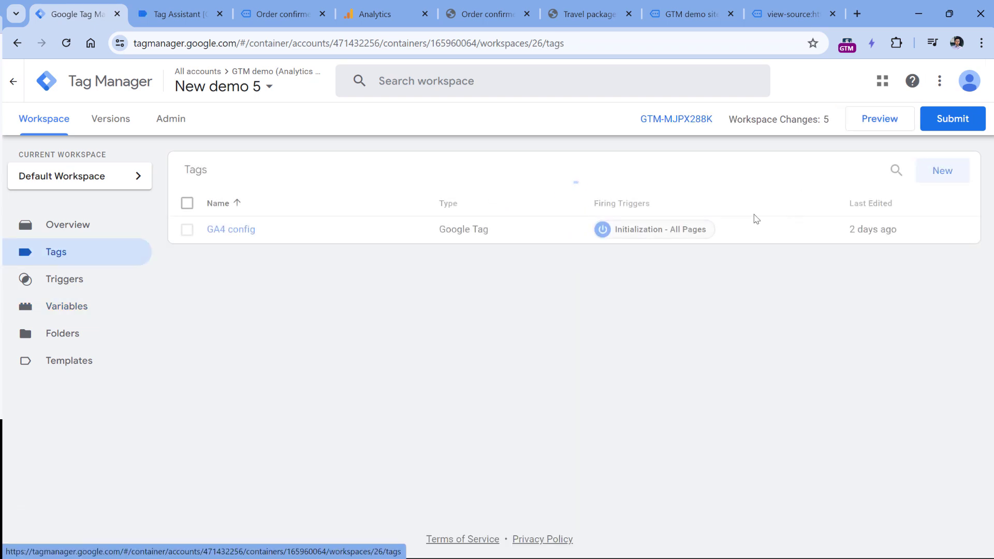
{"action": "left_click", "coordinate": [941, 171]}
{"action": "left_click", "coordinate": [405, 138]}
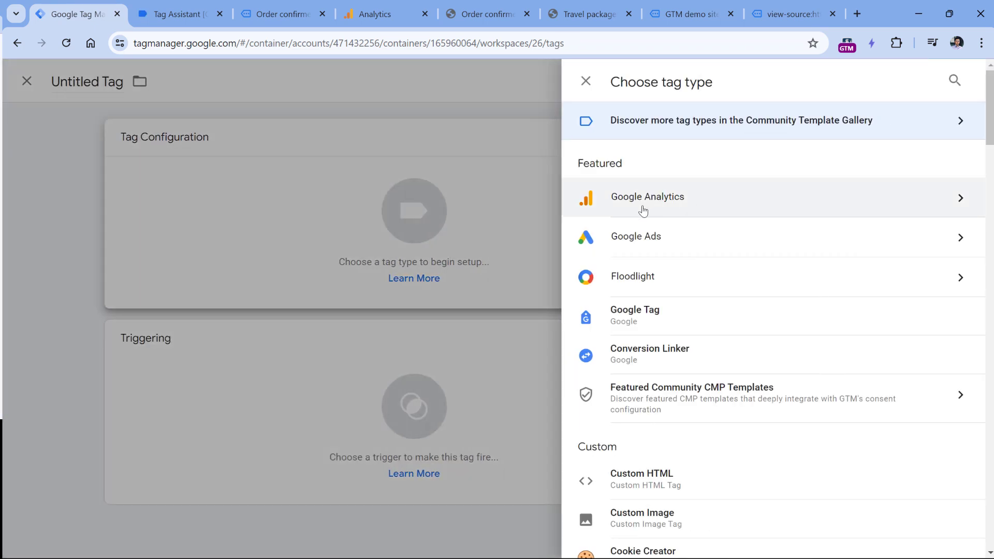
{"action": "left_click", "coordinate": [666, 198]}
{"action": "left_click", "coordinate": [694, 220]}
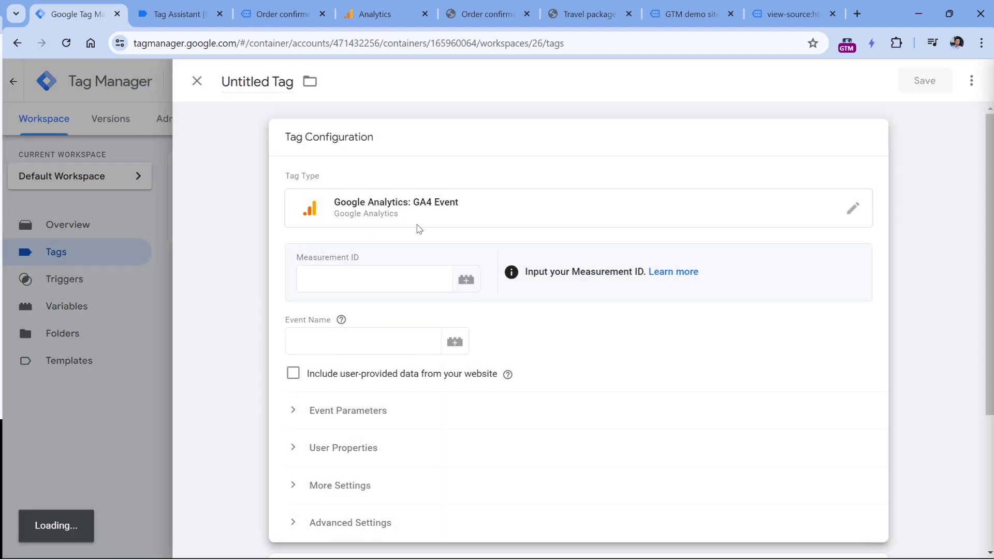
{"action": "left_click", "coordinate": [399, 273]}
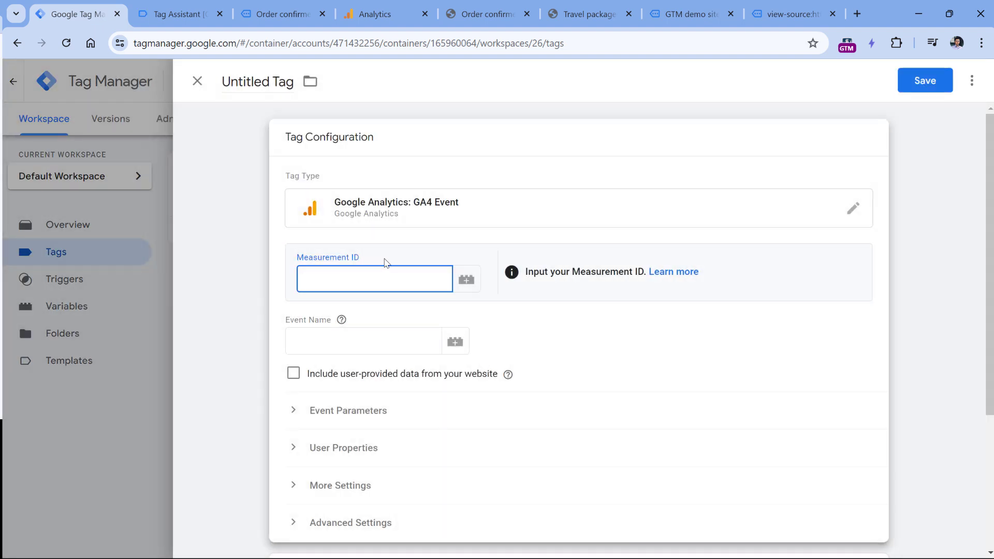
{"action": "type", "text": "G-1234567890"}
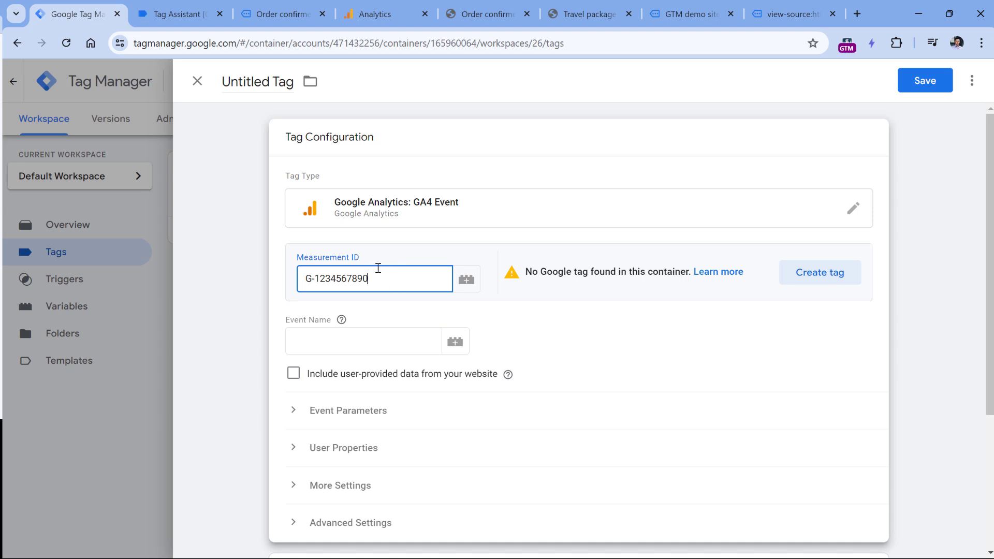
{"action": "left_click", "coordinate": [357, 332]}
{"action": "type", "text": "purchase"}
{"action": "left_click", "coordinate": [342, 320]}
Add the event parameter transaction_id with the variable {{dom - transaction-id}} as its value
{"action": "left_click", "coordinate": [296, 411]}
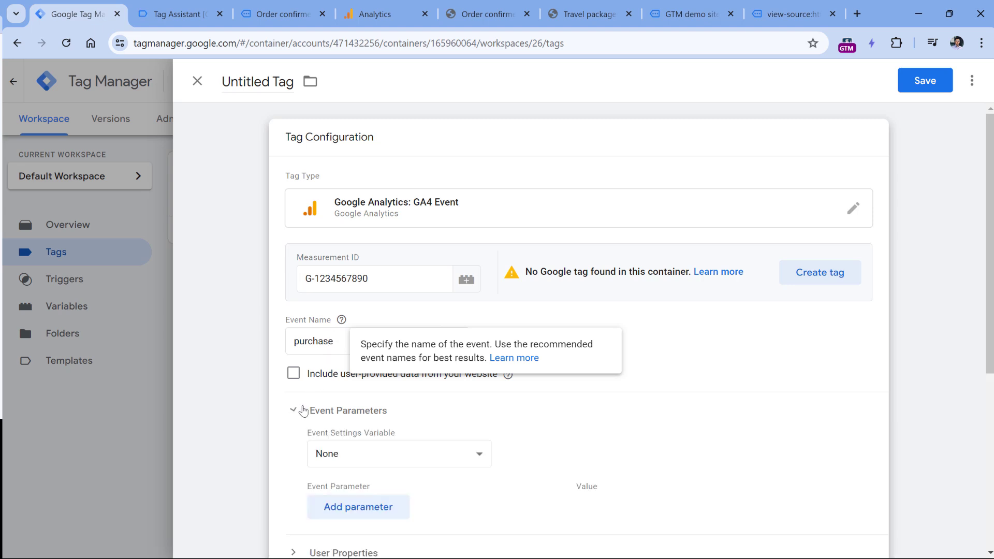
{"action": "scroll", "coordinate": [382, 432], "scroll_direction": "down", "scroll_amount": 3}
{"action": "left_click", "coordinate": [393, 368]}
{"action": "type", "text": "t"}
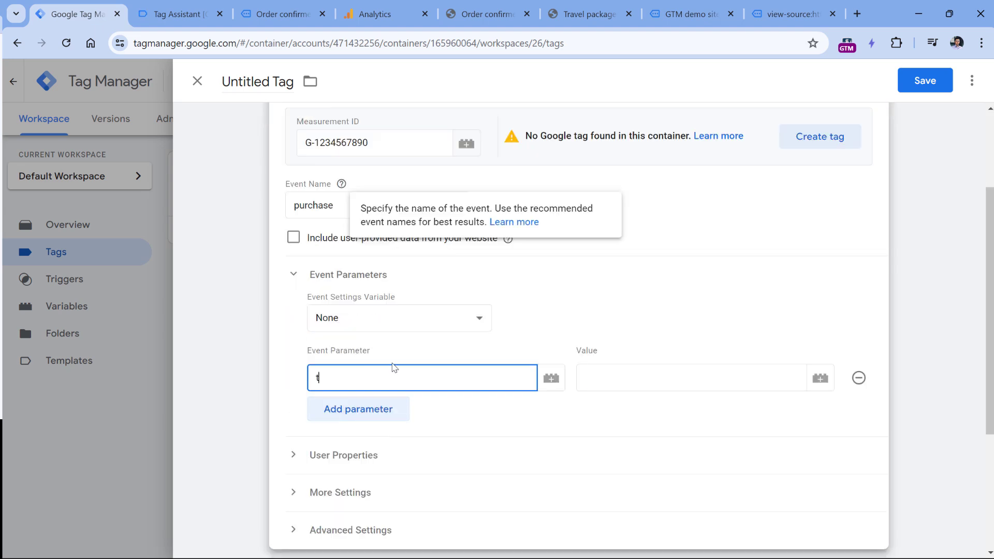
{"action": "type", "text": "ransaction_id"}
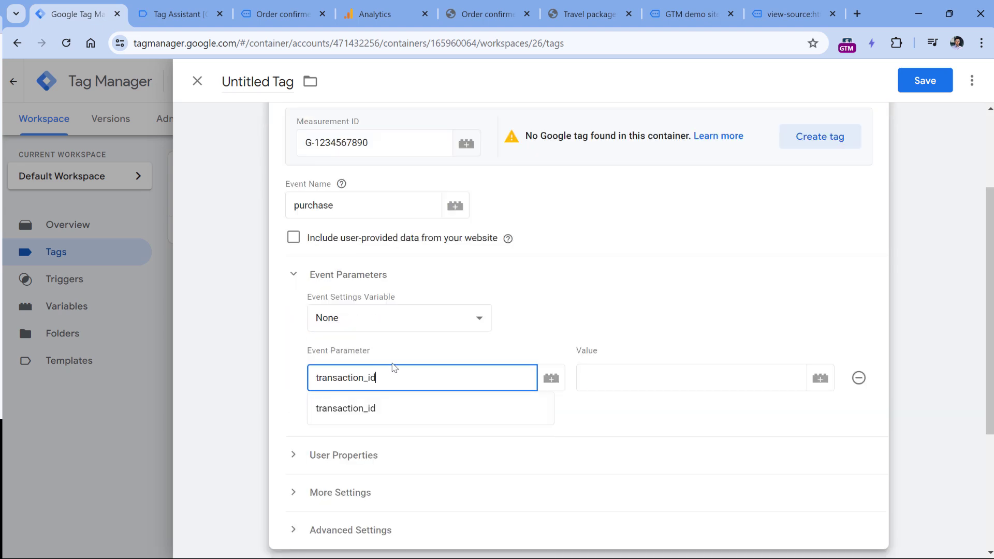
{"action": "key", "text": "Return"}
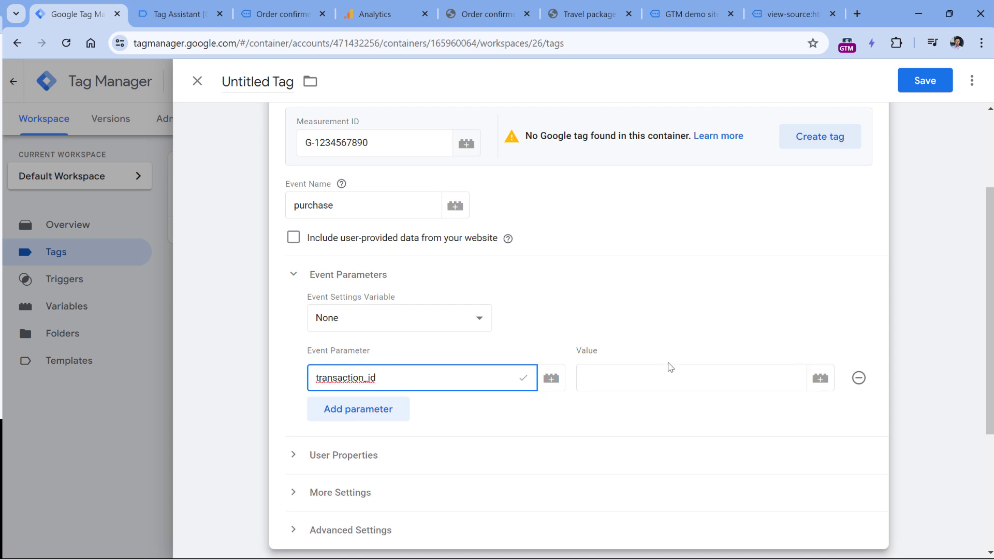
{"action": "left_click", "coordinate": [685, 379]}
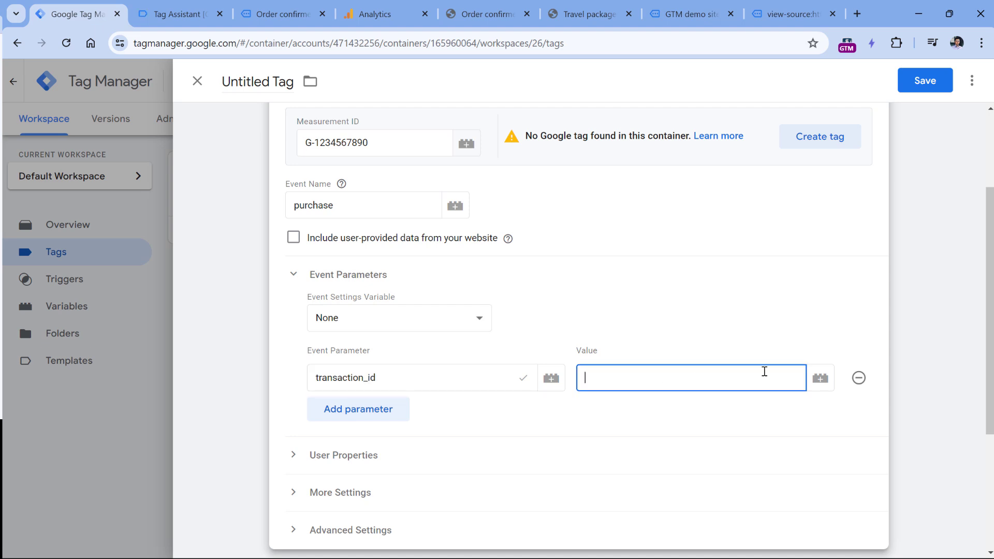
{"action": "left_click", "coordinate": [816, 381]}
{"action": "scroll", "coordinate": [311, 233], "scroll_direction": "down", "scroll_amount": 1}
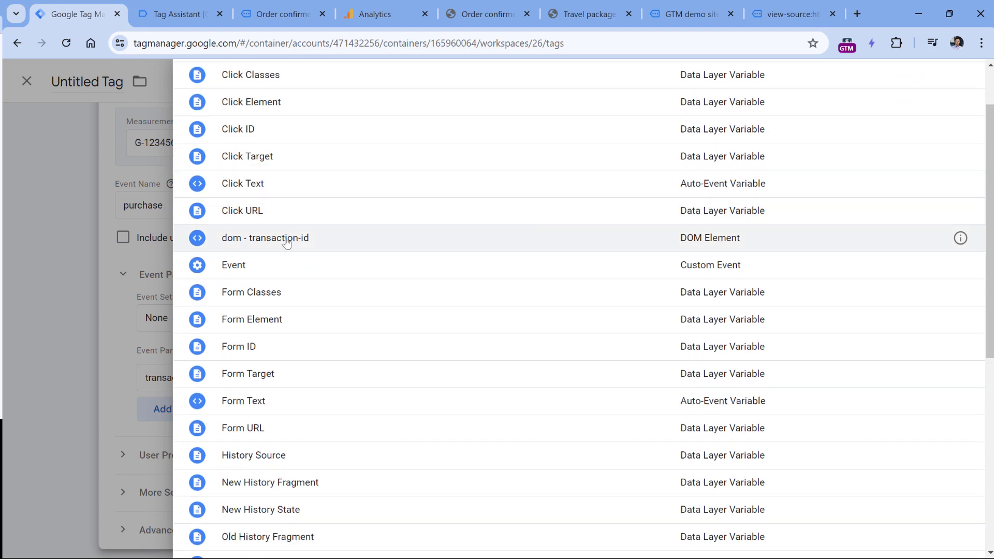
{"action": "left_click", "coordinate": [285, 240]}
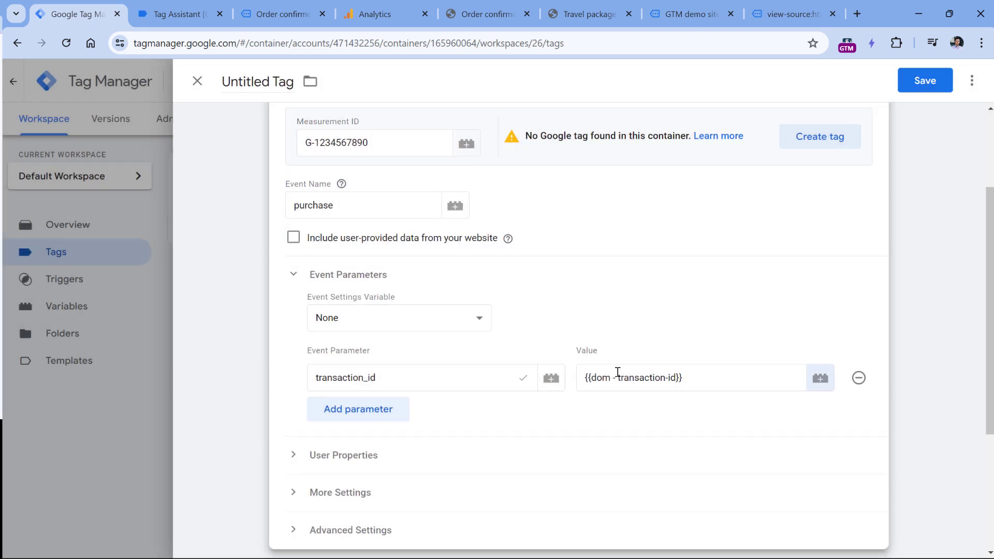
Add two more event parameters named value and currency to the tag, checking the transaction total on the order confirmation page
{"action": "left_click", "coordinate": [374, 417]}
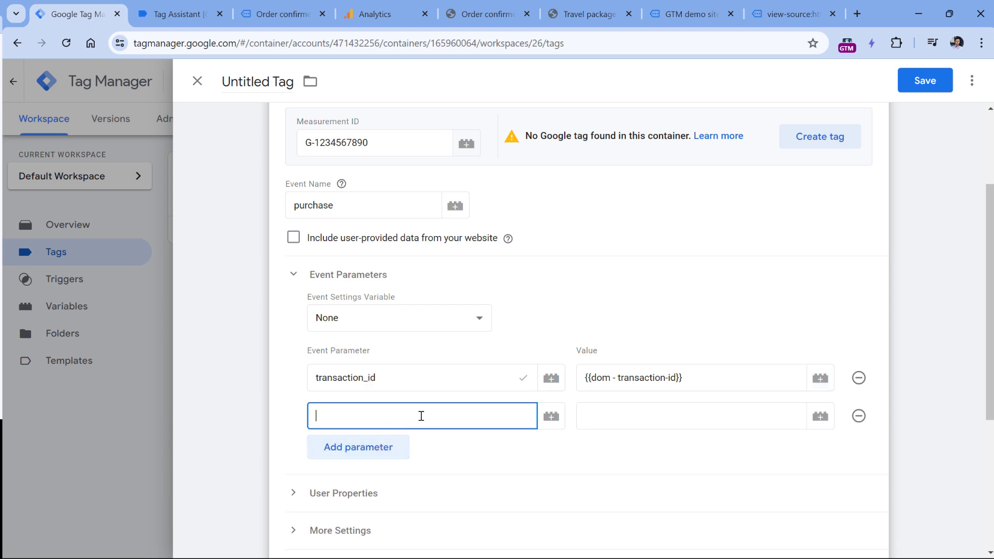
{"action": "key", "text": "ctrl+3"}
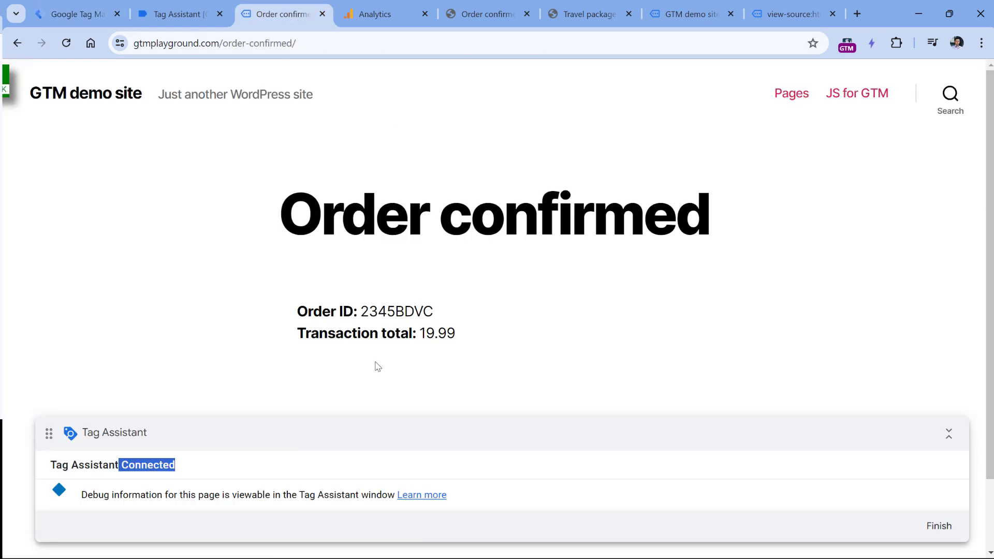
{"action": "left_click_drag", "start_coordinate": [420, 333], "coordinate": [439, 333]}
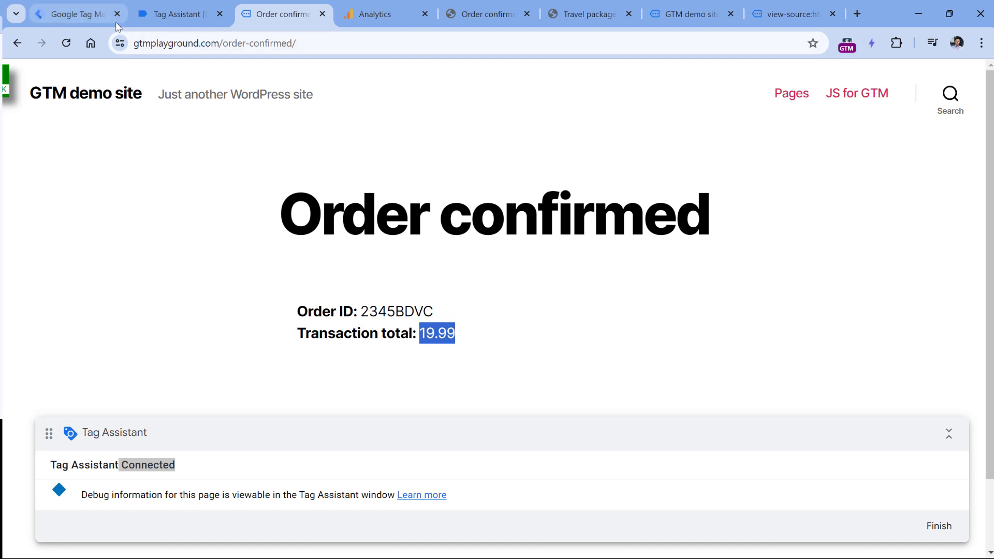
{"action": "left_click", "coordinate": [78, 15]}
{"action": "type", "text": "value"}
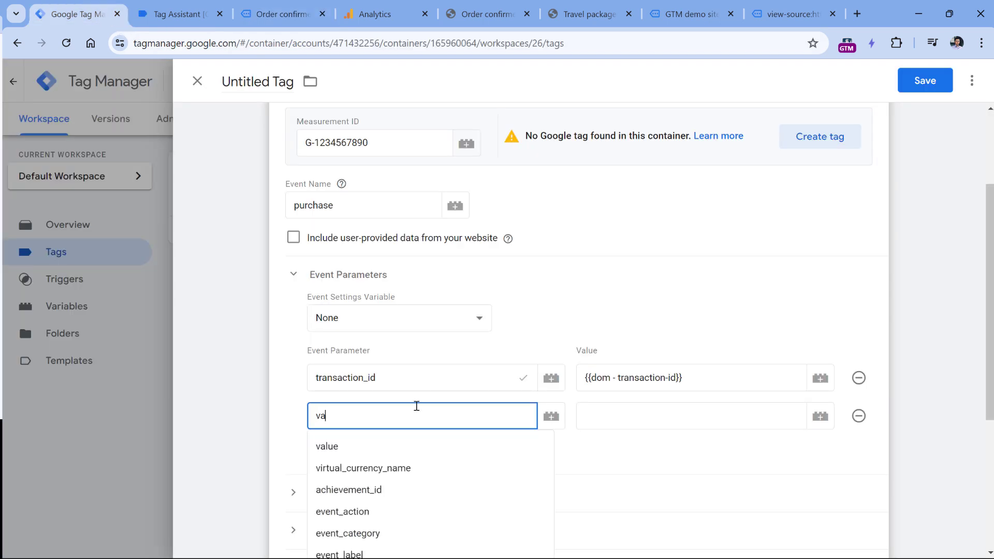
{"action": "key", "text": "Return"}
{"action": "type", "text": "currency"}
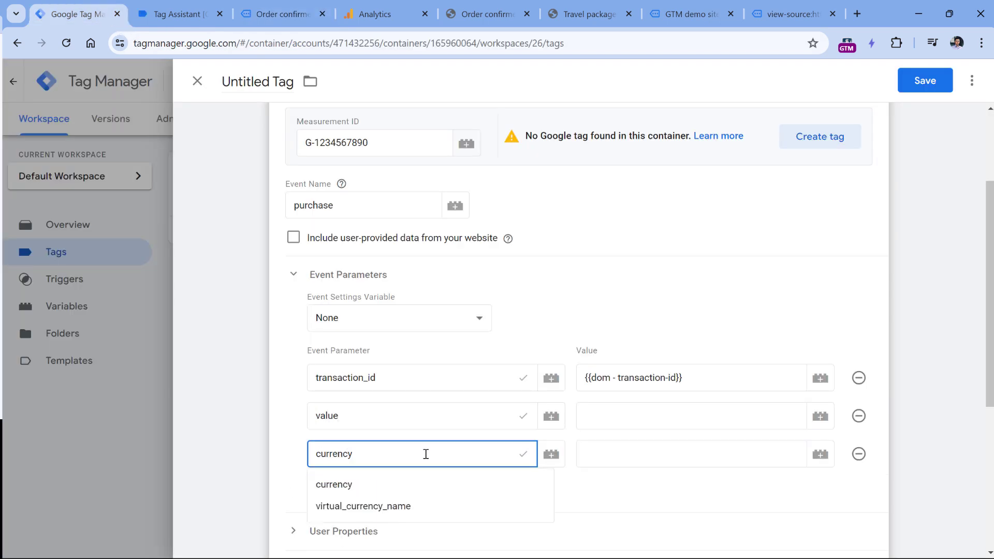
{"action": "left_click", "coordinate": [700, 508]}
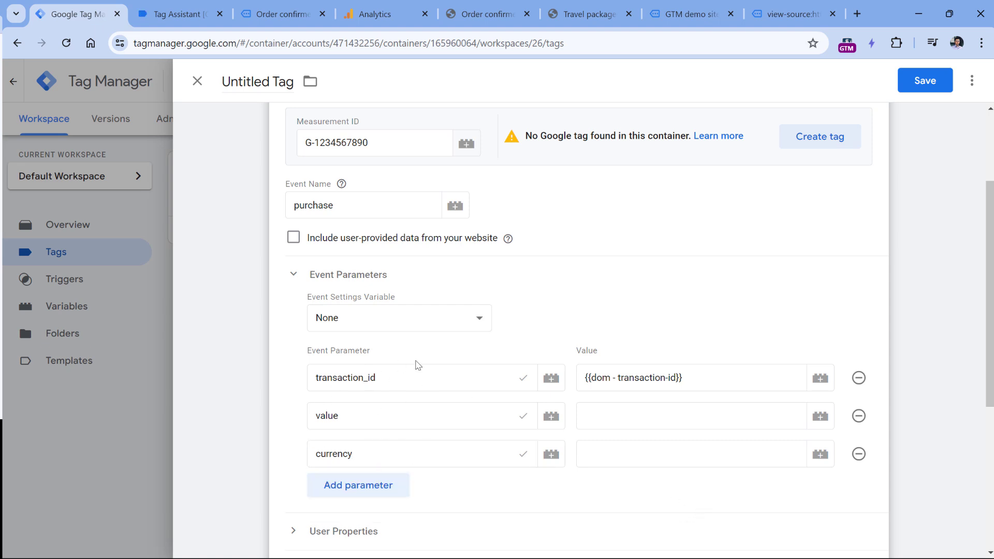
Set the value of the currency event parameter to USD
{"action": "scroll", "coordinate": [448, 319], "scroll_direction": "down", "scroll_amount": 3}
{"action": "left_click", "coordinate": [690, 286]}
{"action": "left_click", "coordinate": [688, 313]}
{"action": "left_click", "coordinate": [690, 275]}
{"action": "key", "text": "Tab"}
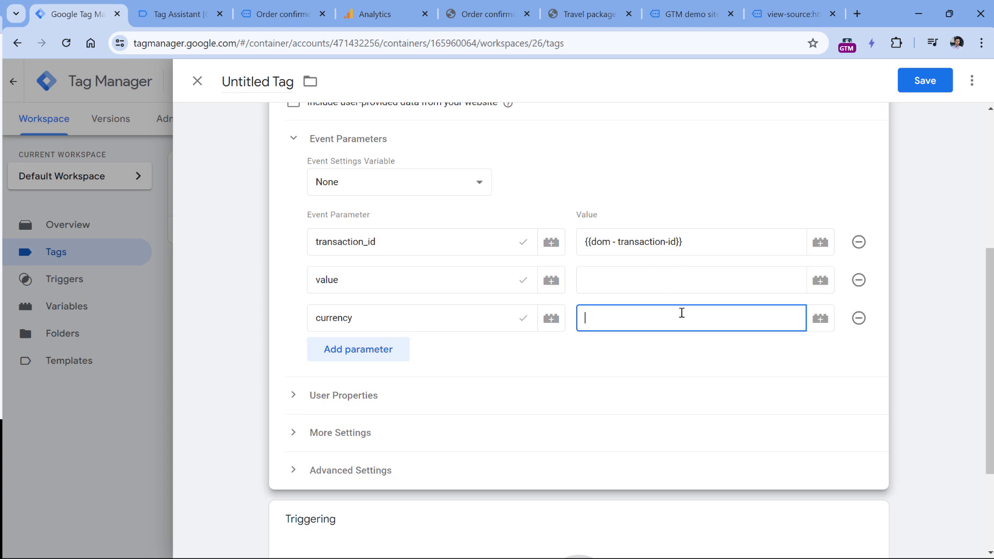
{"action": "type", "text": "USD"}
Create a new Page View - DOM Ready trigger for the tag that fires on Some DOM Ready Events
{"action": "scroll", "coordinate": [561, 295], "scroll_direction": "down", "scroll_amount": 3}
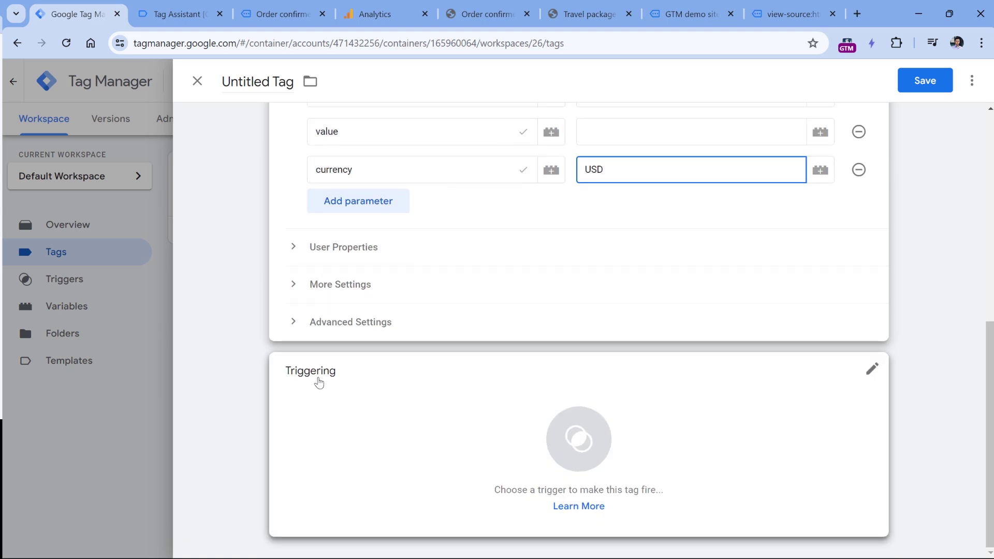
{"action": "left_click", "coordinate": [358, 427]}
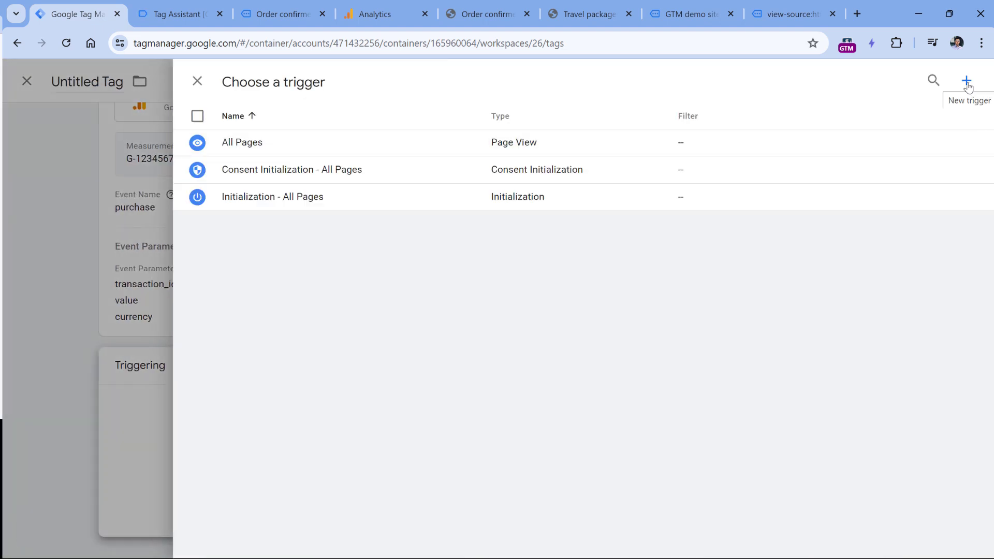
{"action": "left_click", "coordinate": [967, 84]}
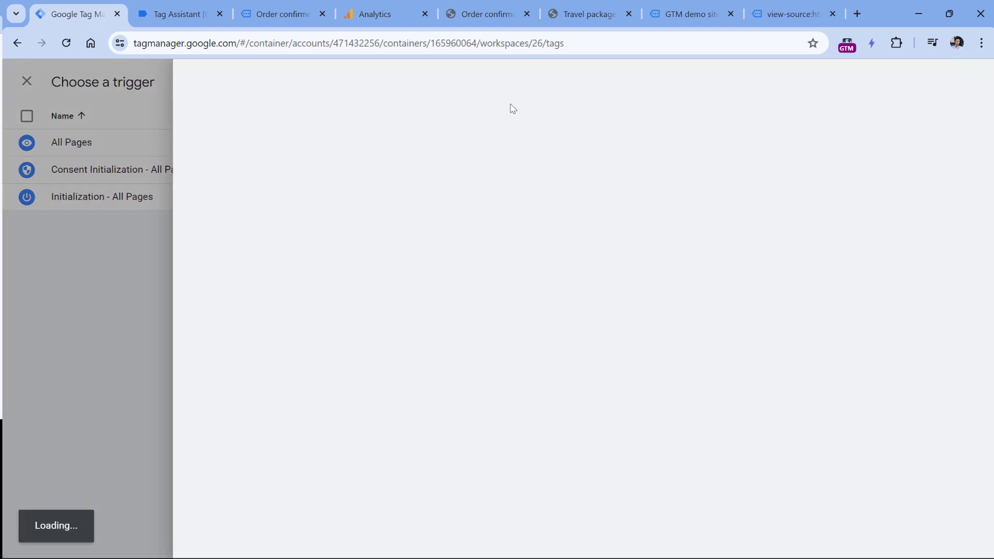
{"action": "left_click", "coordinate": [430, 160]}
{"action": "left_click", "coordinate": [636, 272]}
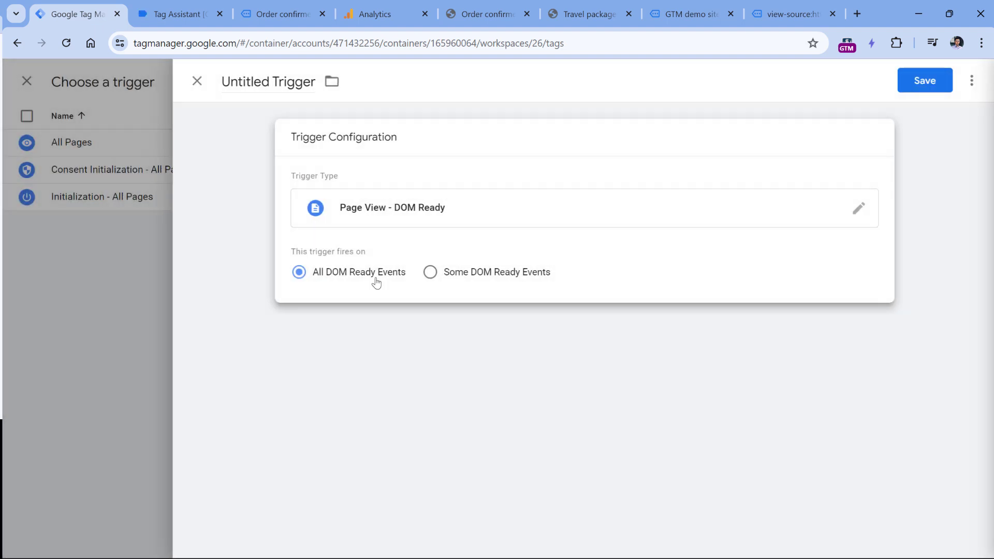
{"action": "left_click", "coordinate": [432, 275]}
Set the trigger condition to Page Path contains /order-confirmed/, copying the path from the order confirmation page's URL
{"action": "left_click", "coordinate": [385, 329]}
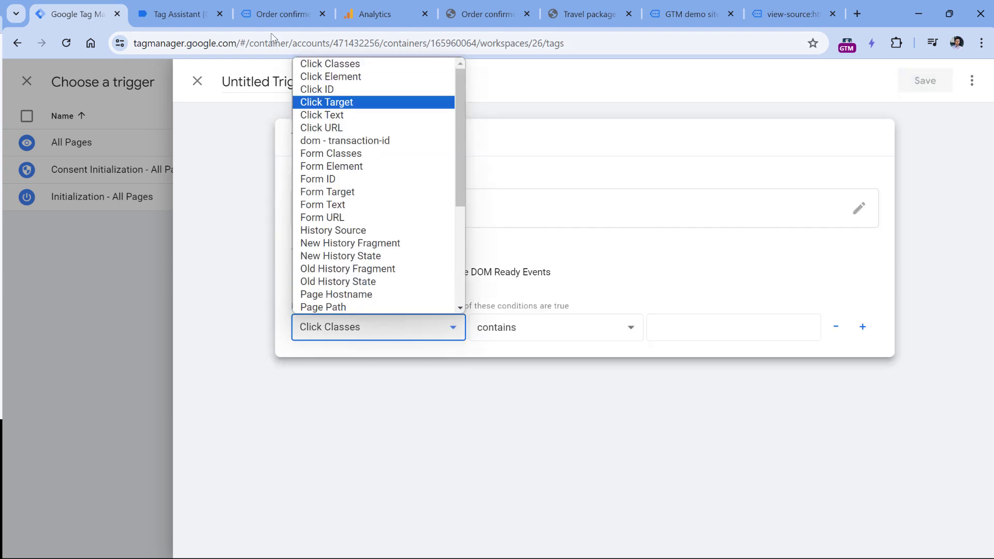
{"action": "left_click", "coordinate": [271, 18]}
{"action": "left_click_drag", "start_coordinate": [309, 47], "coordinate": [251, 46]}
{"action": "key", "text": "ctrl+c"}
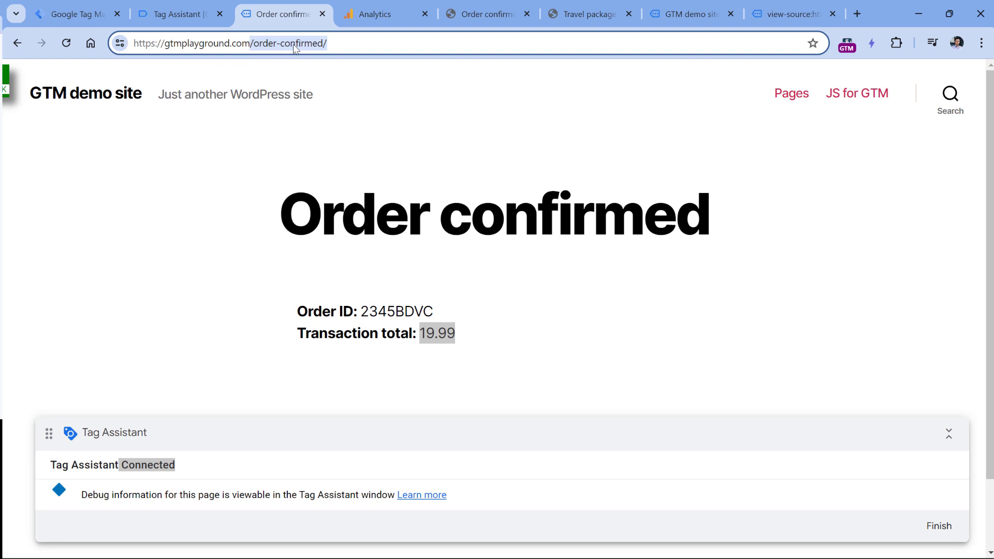
{"action": "left_click", "coordinate": [72, 14]}
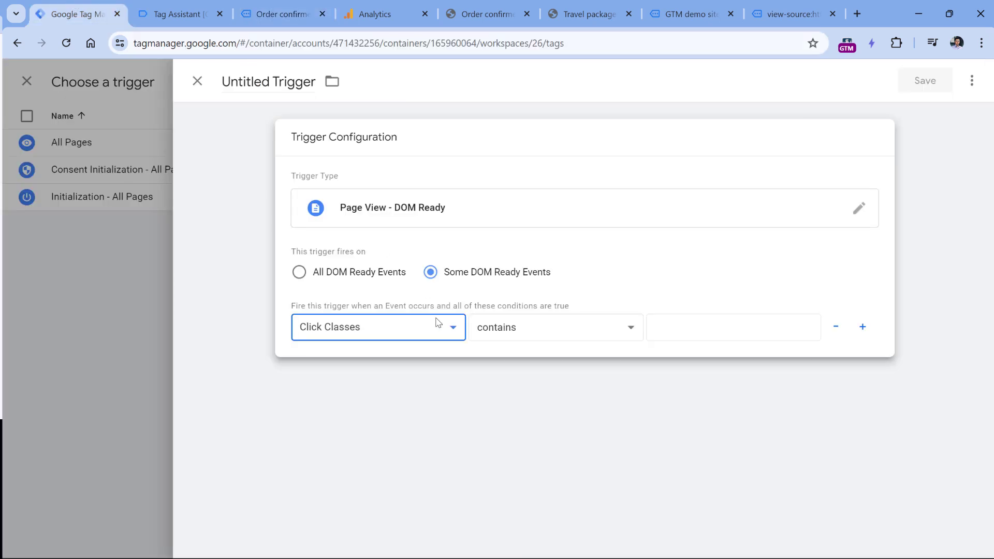
{"action": "left_click", "coordinate": [437, 327]}
{"action": "left_click", "coordinate": [366, 307]}
{"action": "left_click", "coordinate": [744, 336]}
{"action": "key", "text": "ctrl+v"}
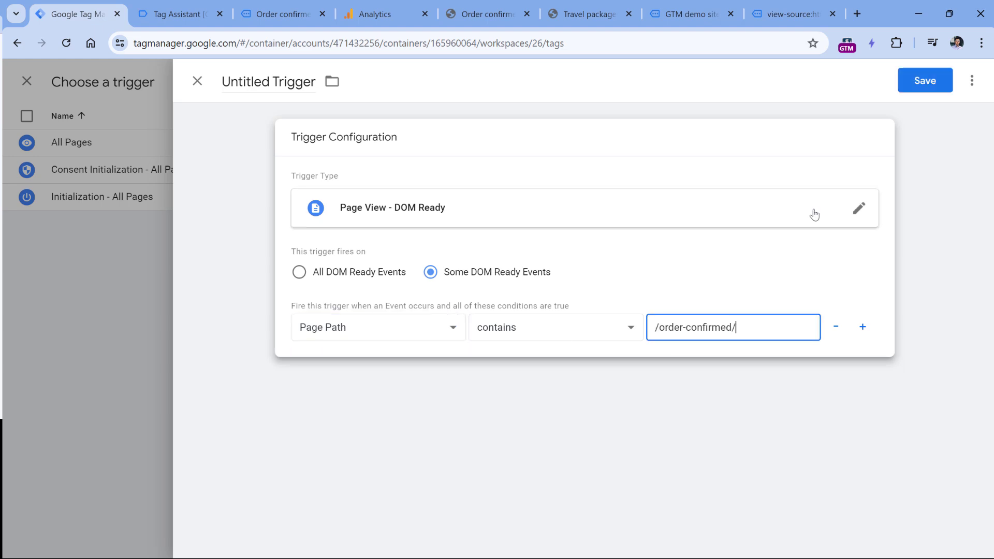
Name the trigger DOM - order confirmed and save it to the tag
{"action": "left_click", "coordinate": [621, 212]}
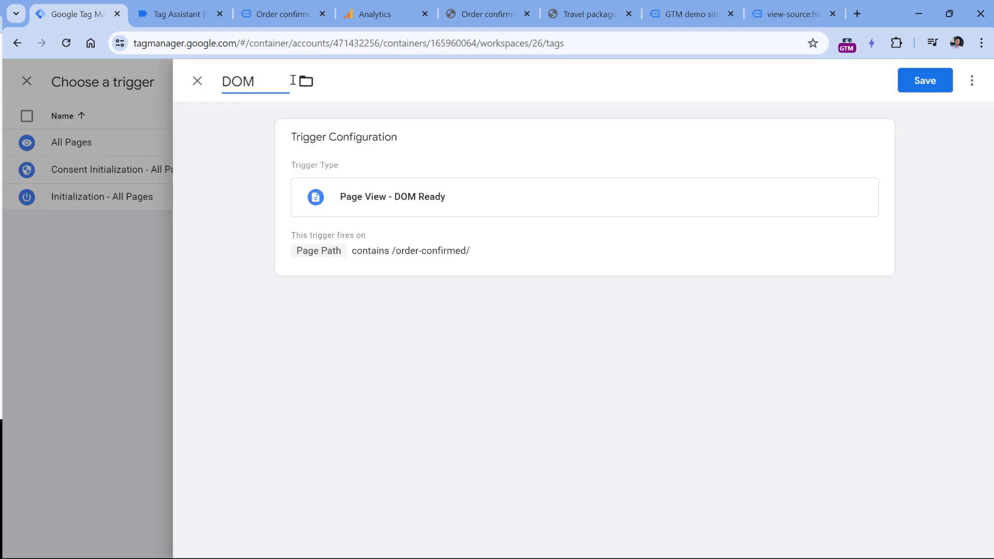
{"action": "type", "text": "- order confirmed"}
{"action": "key", "text": "ctrl+s"}
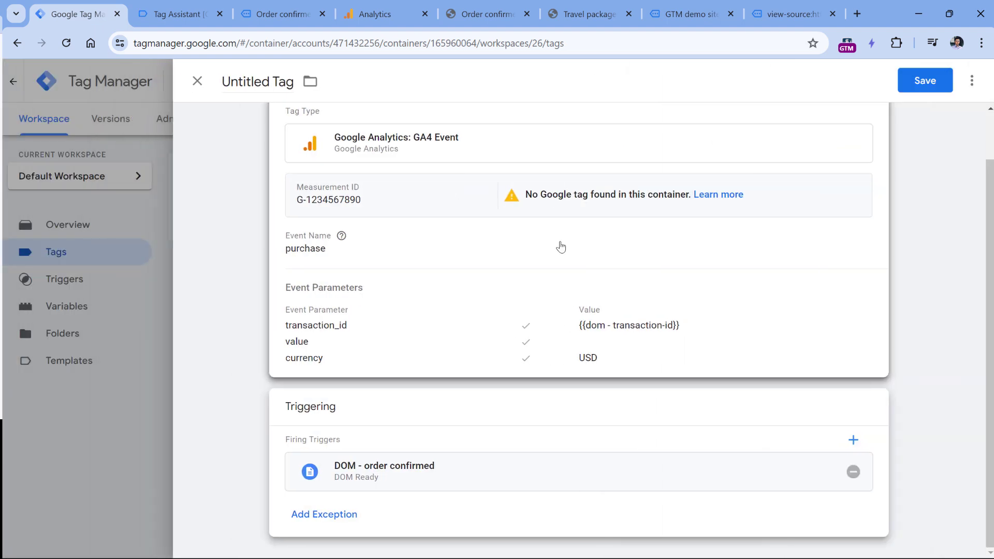
Reopen the GA4 event tag's configuration and go to its event parameter values
{"action": "left_click", "coordinate": [472, 315]}
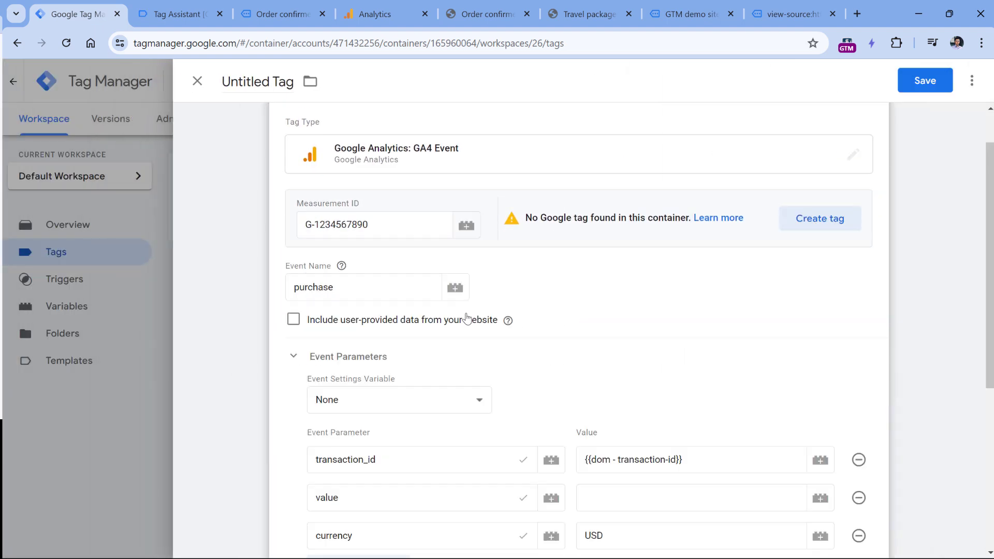
{"action": "scroll", "coordinate": [637, 264], "scroll_direction": "down", "scroll_amount": 4}
{"action": "left_click", "coordinate": [684, 292]}
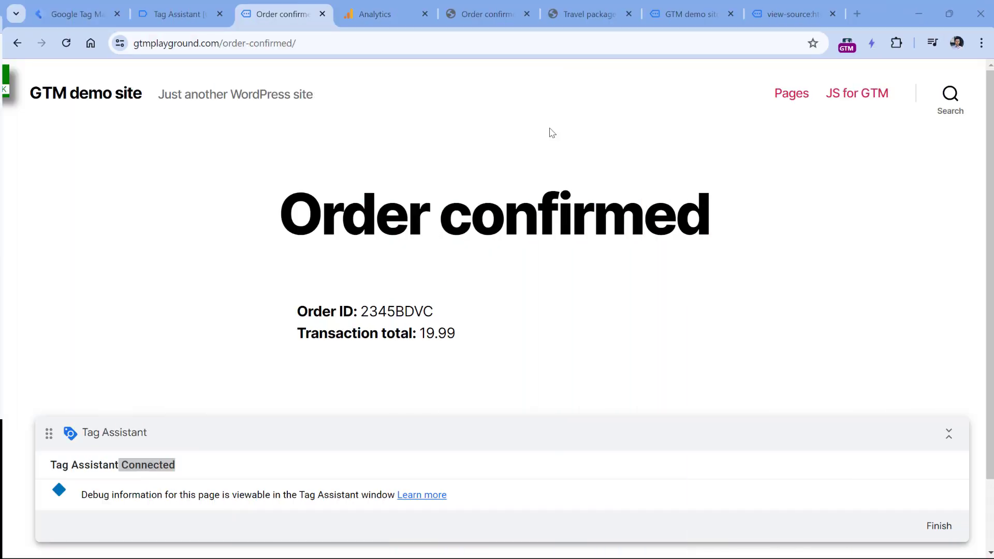
Close the Tag Assistant and order confirmation pages, and discard the unsaved GA4 event tag
{"action": "middle_click", "coordinate": [185, 13]}
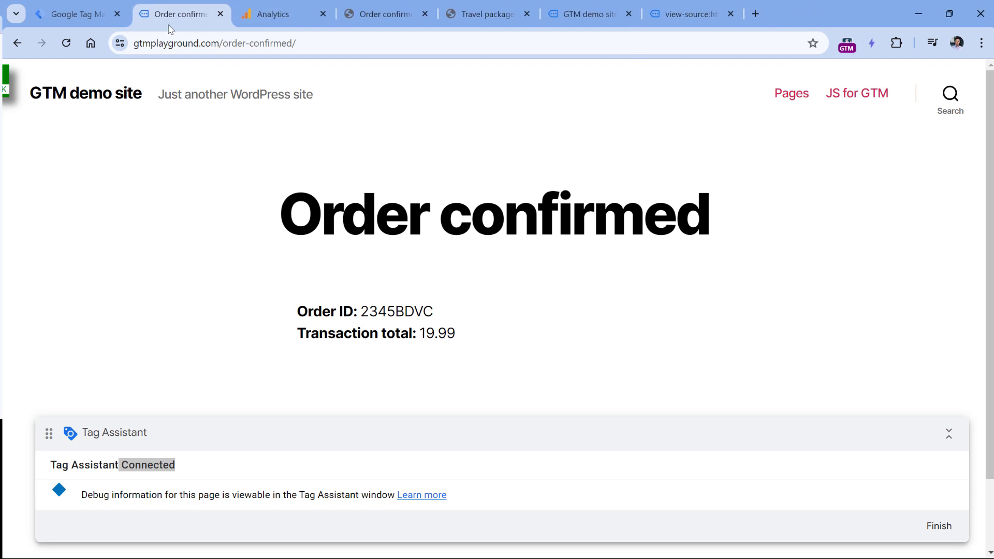
{"action": "middle_click", "coordinate": [185, 17]}
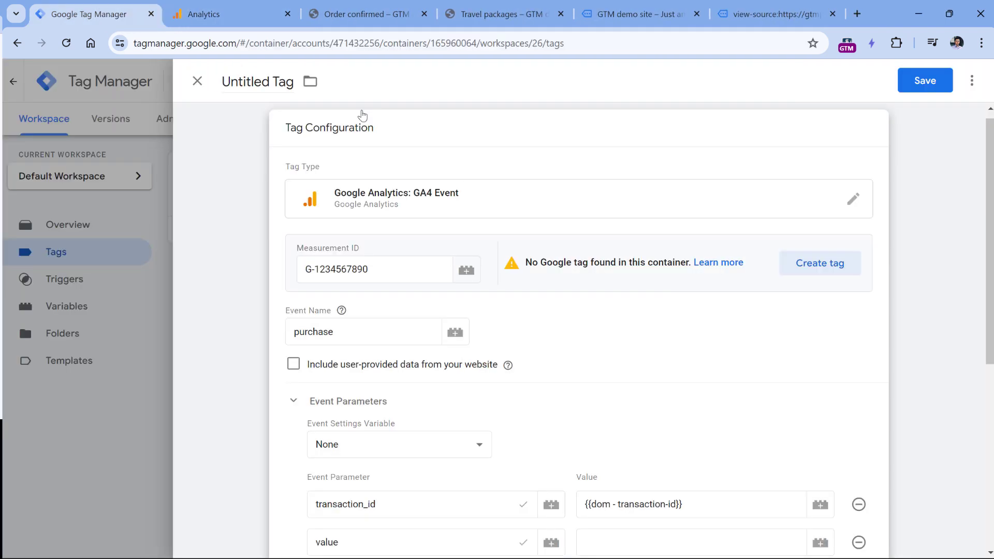
{"action": "key", "text": "ctrl+shift+Tab"}
{"action": "left_click", "coordinate": [197, 82]}
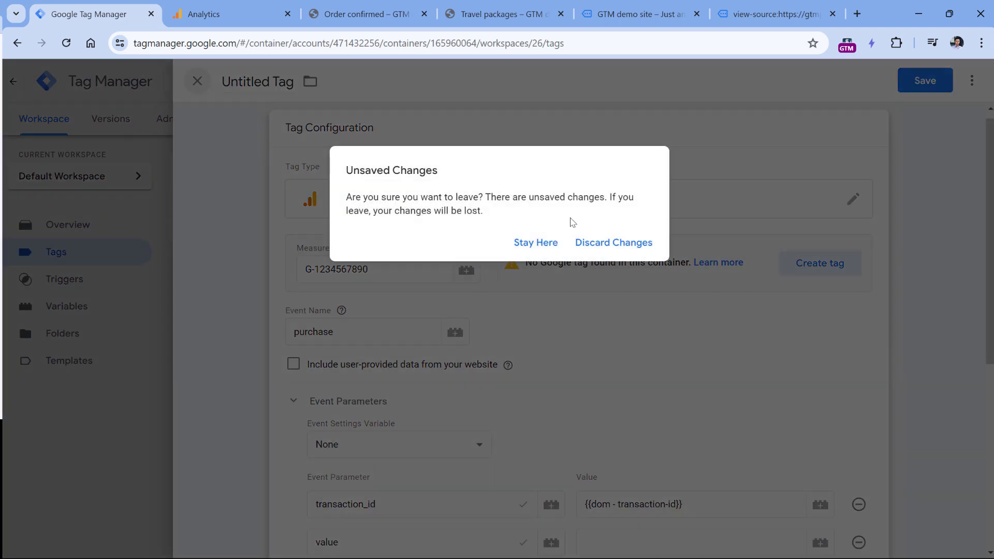
{"action": "left_click", "coordinate": [612, 244]}
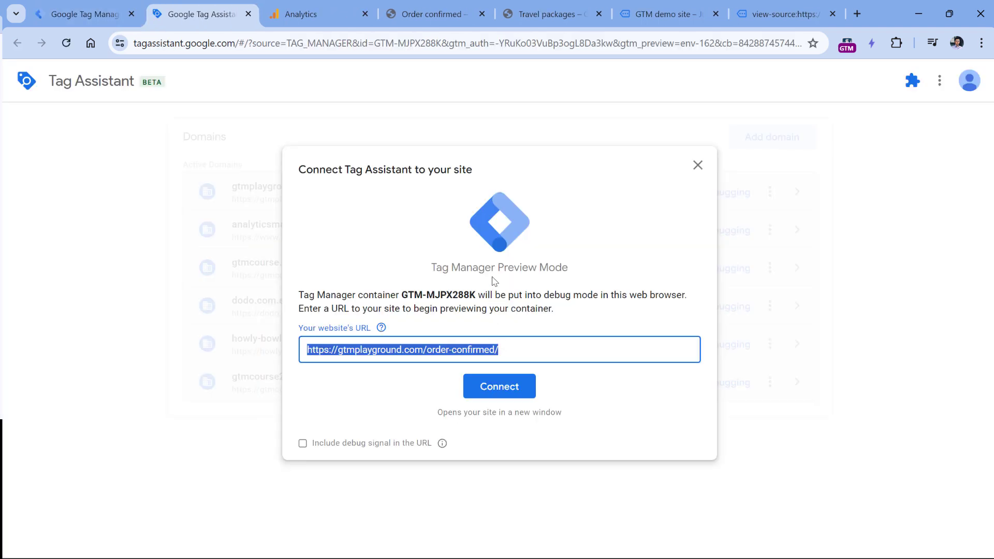
{"action": "type", "text": "https://gtmplayground.com/travel-packages/"}
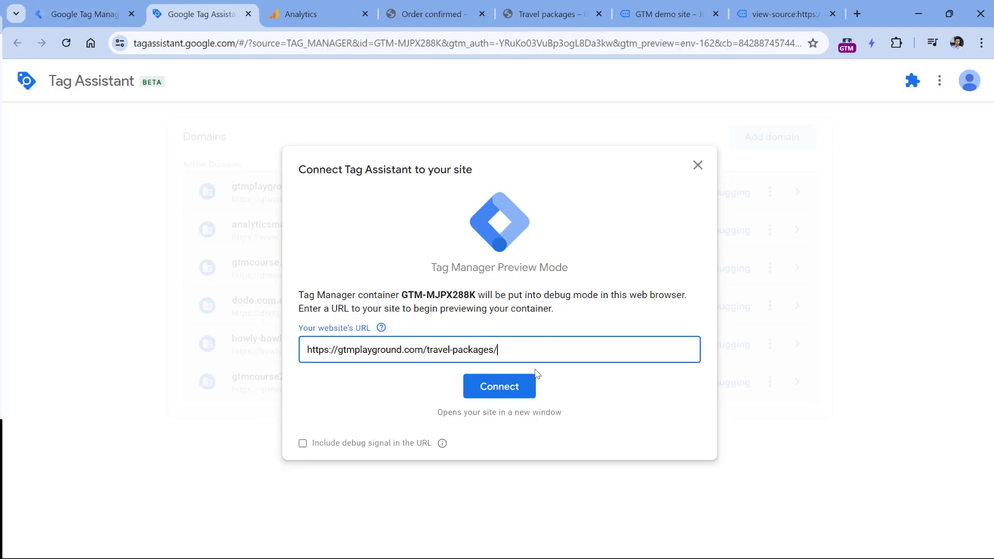
{"action": "left_click", "coordinate": [499, 387]}
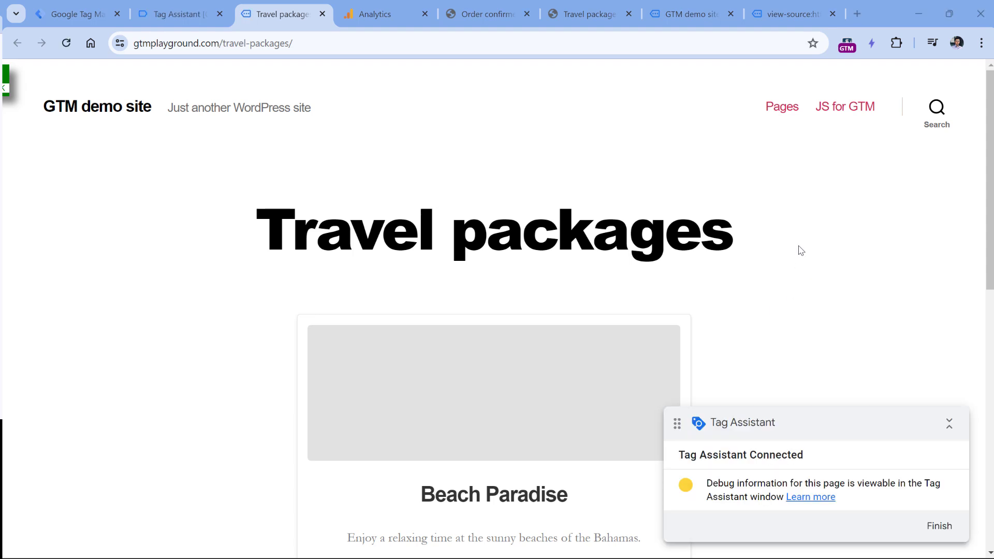
Examine the Beach Paradise and Mountain Adventure cards on the travel packages page, including their prices and offer buttons
{"action": "scroll", "coordinate": [218, 241], "scroll_direction": "down", "scroll_amount": 4}
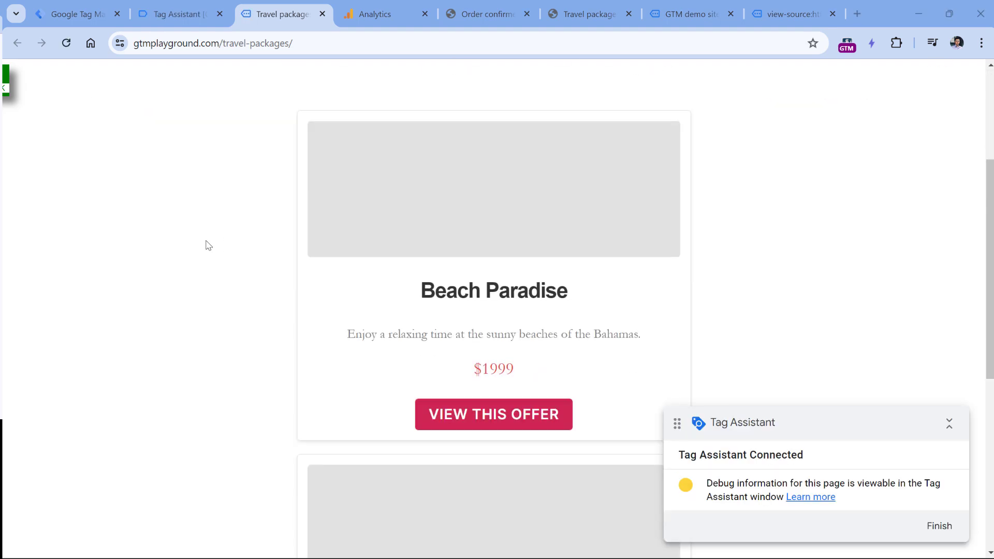
{"action": "scroll", "coordinate": [487, 217], "scroll_direction": "down", "scroll_amount": 3}
{"action": "scroll", "coordinate": [475, 235], "scroll_direction": "down", "scroll_amount": 4}
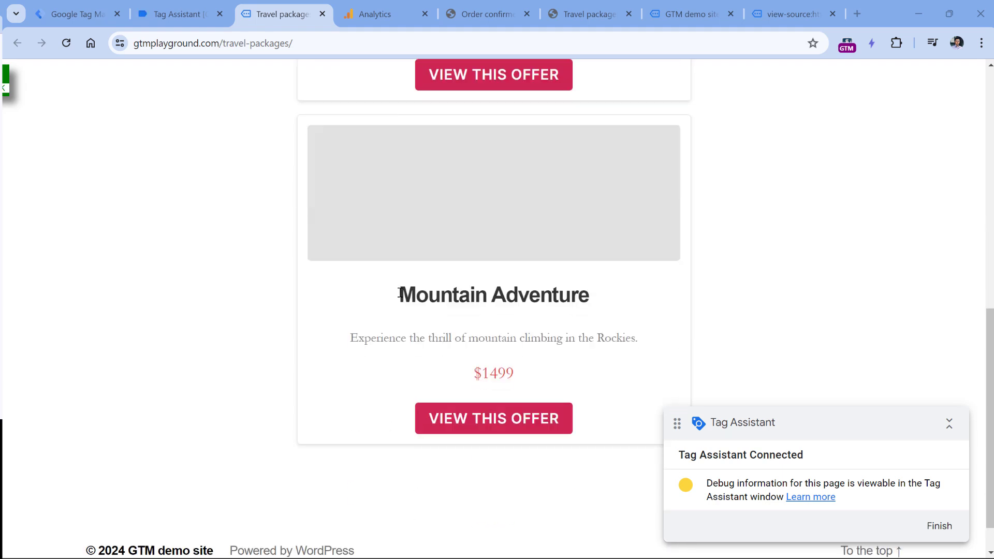
{"action": "scroll", "coordinate": [776, 160], "scroll_direction": "up", "scroll_amount": 5}
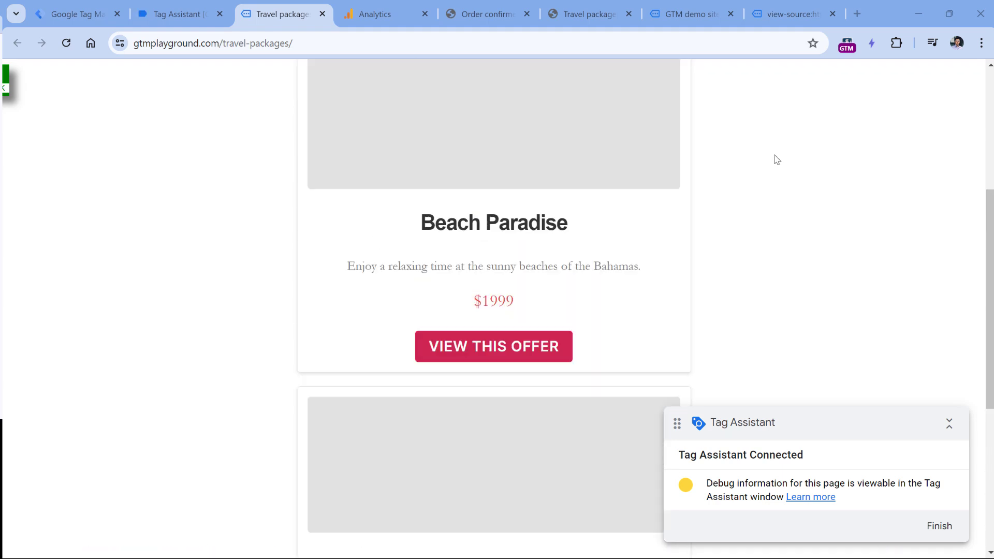
{"action": "scroll", "coordinate": [738, 257], "scroll_direction": "up", "scroll_amount": 3}
{"action": "scroll", "coordinate": [738, 257], "scroll_direction": "down", "scroll_amount": 2}
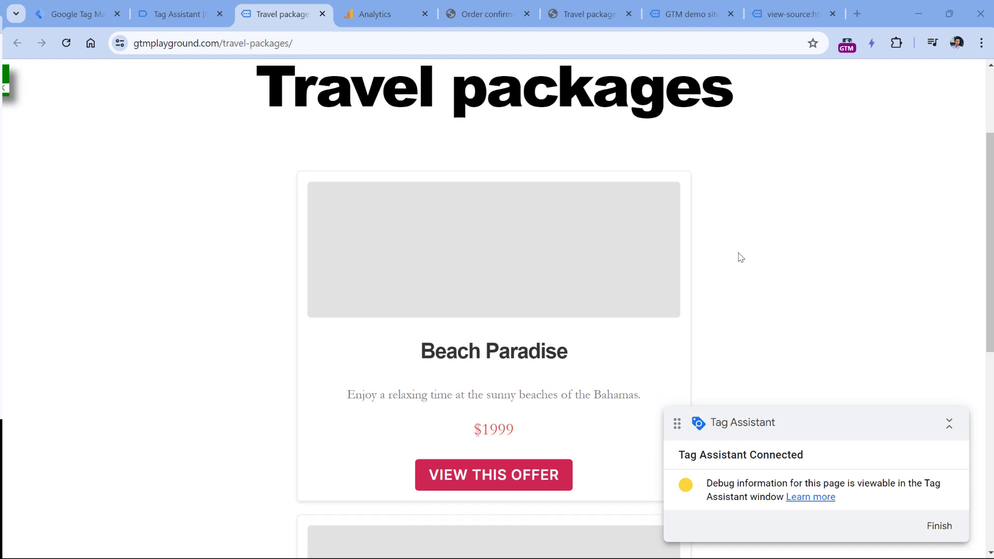
{"action": "scroll", "coordinate": [499, 421], "scroll_direction": "down", "scroll_amount": 4}
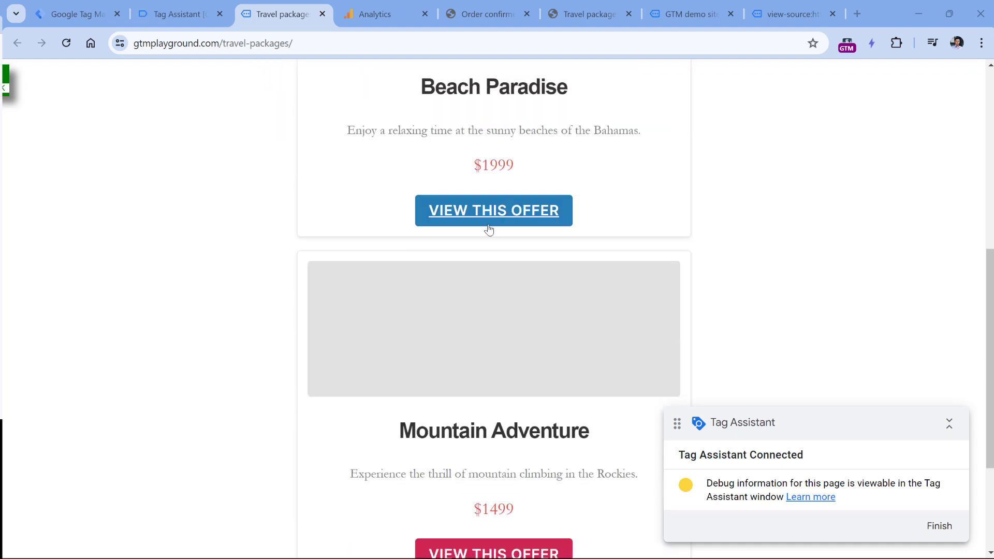
{"action": "scroll", "coordinate": [491, 228], "scroll_direction": "down", "scroll_amount": 3}
{"action": "scroll", "coordinate": [492, 160], "scroll_direction": "up", "scroll_amount": 3}
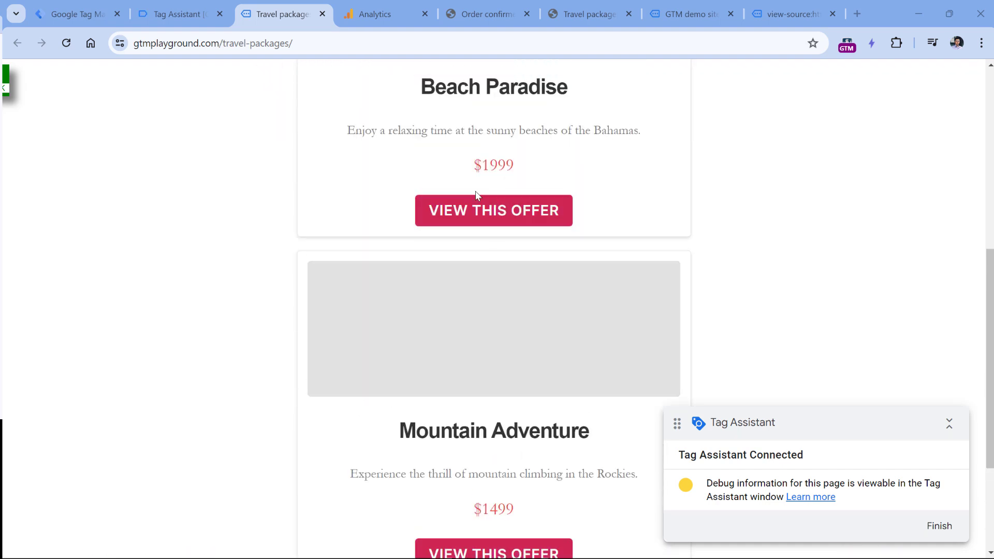
{"action": "scroll", "coordinate": [495, 216], "scroll_direction": "up", "scroll_amount": 4}
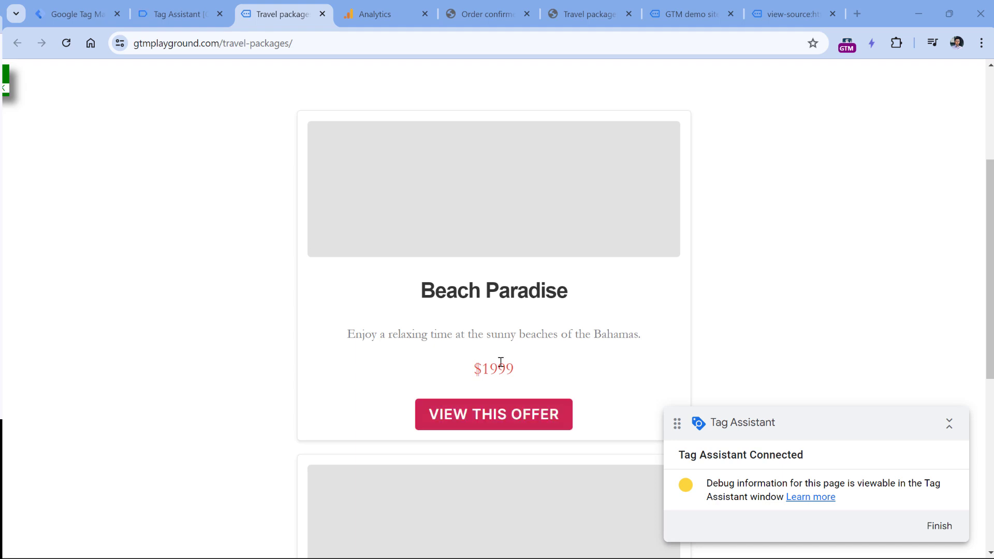
Inspect the Beach Paradise card's View this offer button in the developer tools, collapsing the Tag Assistant badge and enlarging the code
{"action": "right_click", "coordinate": [492, 414]}
{"action": "left_click", "coordinate": [540, 396]}
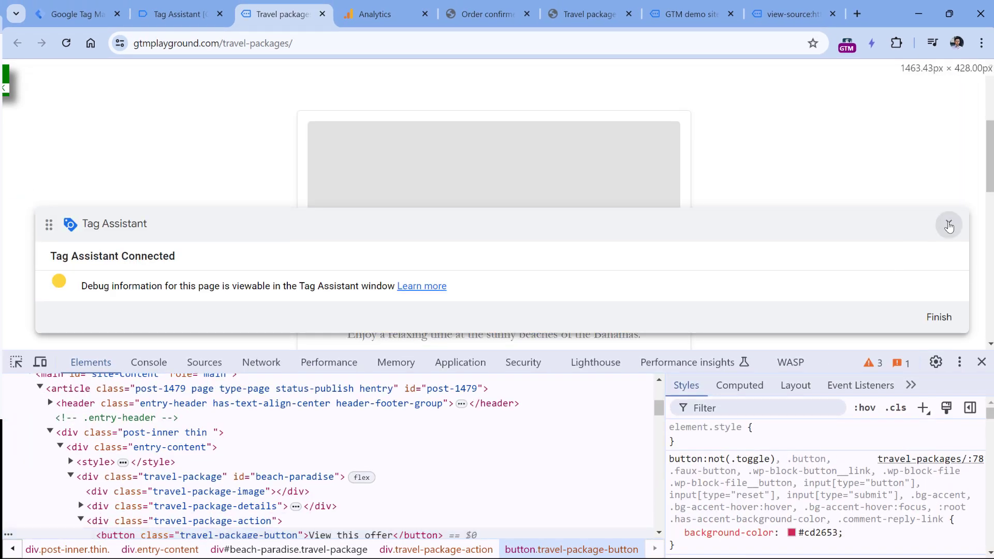
{"action": "left_click", "coordinate": [948, 226]}
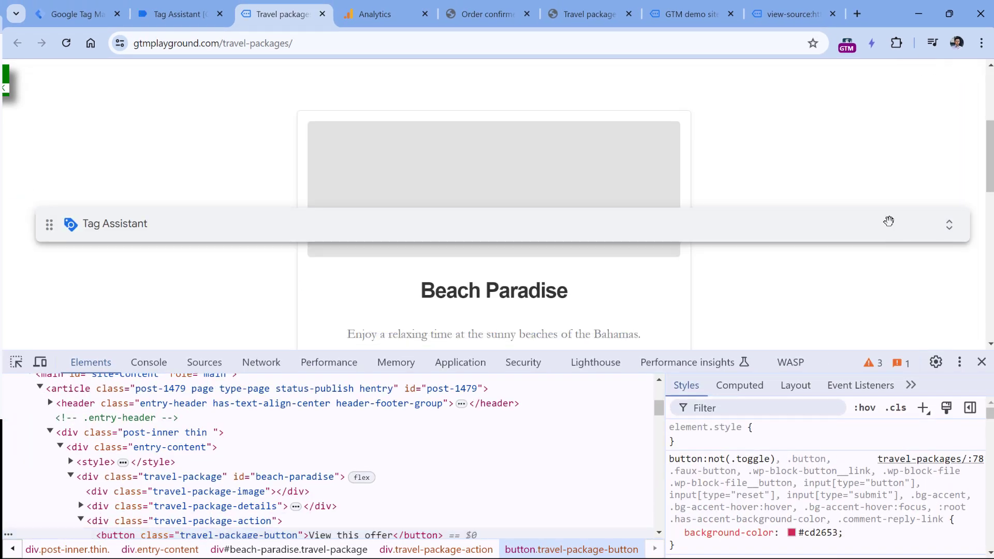
{"action": "scroll", "coordinate": [292, 486], "scroll_direction": "down", "scroll_amount": 3}
{"action": "key", "text": "ctrl+plus"}
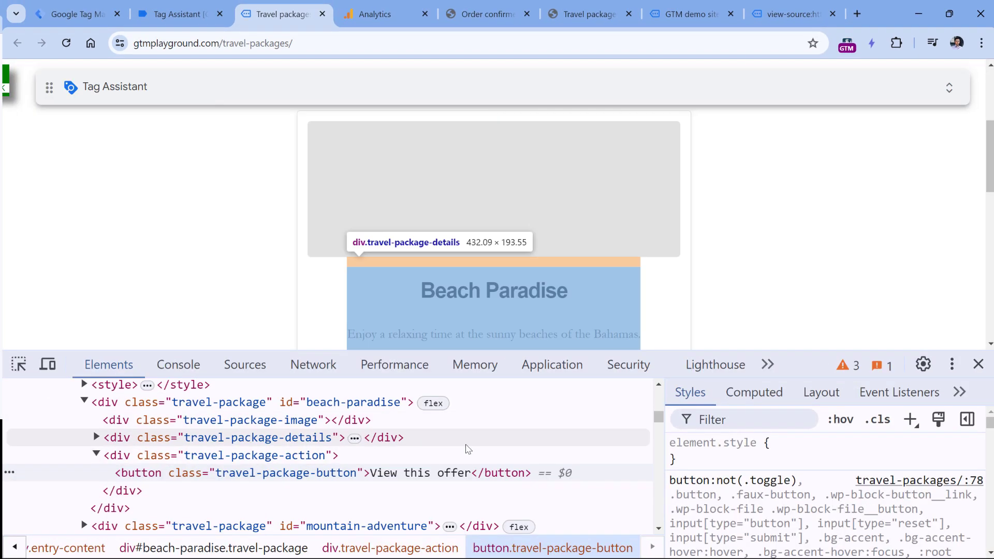
Examine the beach-paradise container and its nested View this offer button in the page code, with the travel packages page zoomed to 80%
{"action": "scroll", "coordinate": [351, 291], "scroll_direction": "down", "scroll_amount": 1}
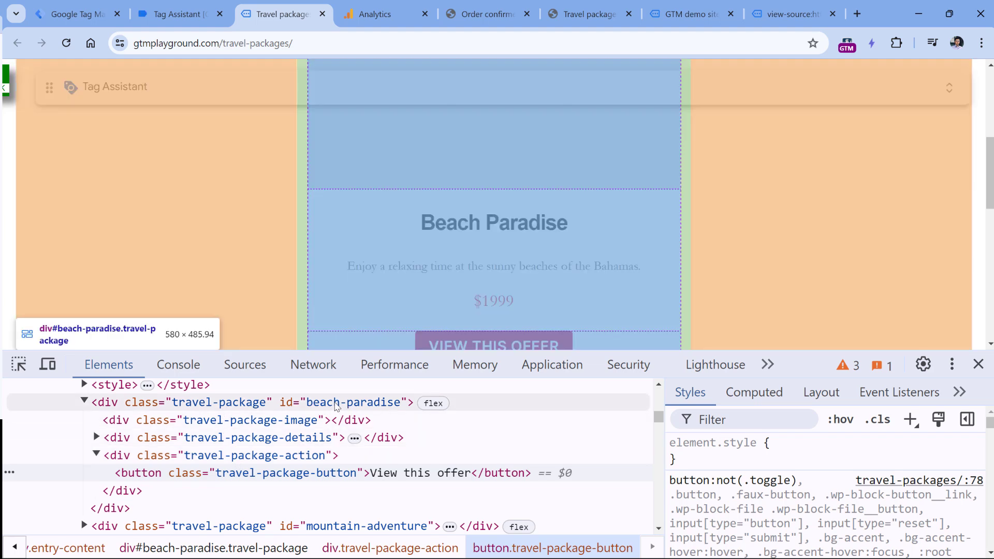
{"action": "key", "text": "ctrl+minus"}
{"action": "key", "text": "ctrl+minus"}
{"action": "scroll", "coordinate": [301, 268], "scroll_direction": "down", "scroll_amount": 1}
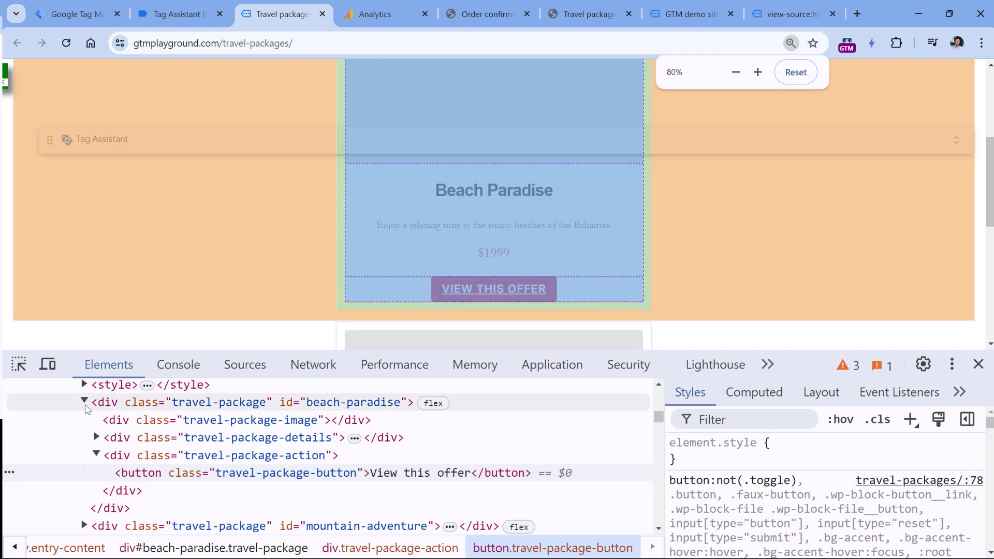
{"action": "left_click", "coordinate": [84, 401]}
{"action": "scroll", "coordinate": [233, 278], "scroll_direction": "down", "scroll_amount": 3}
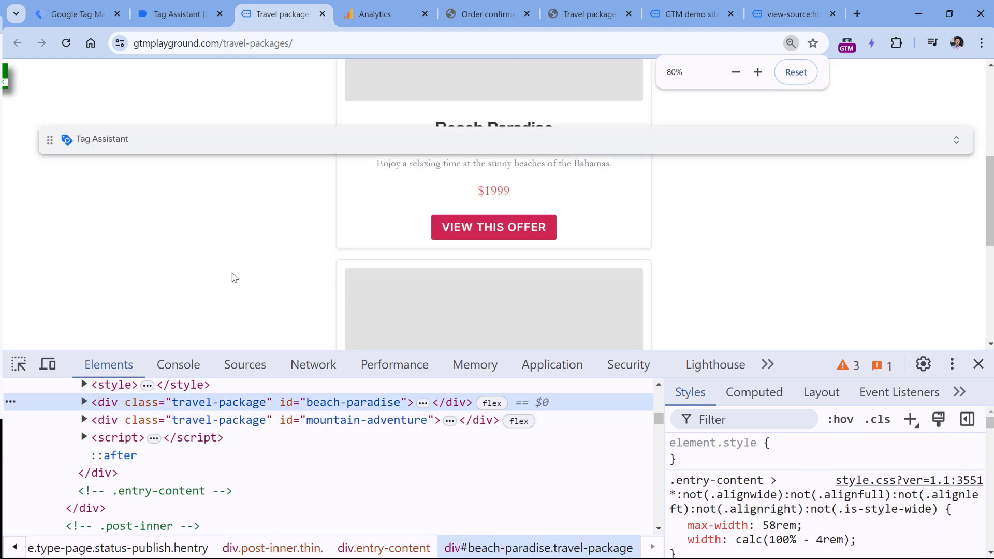
{"action": "key", "text": "Right"}
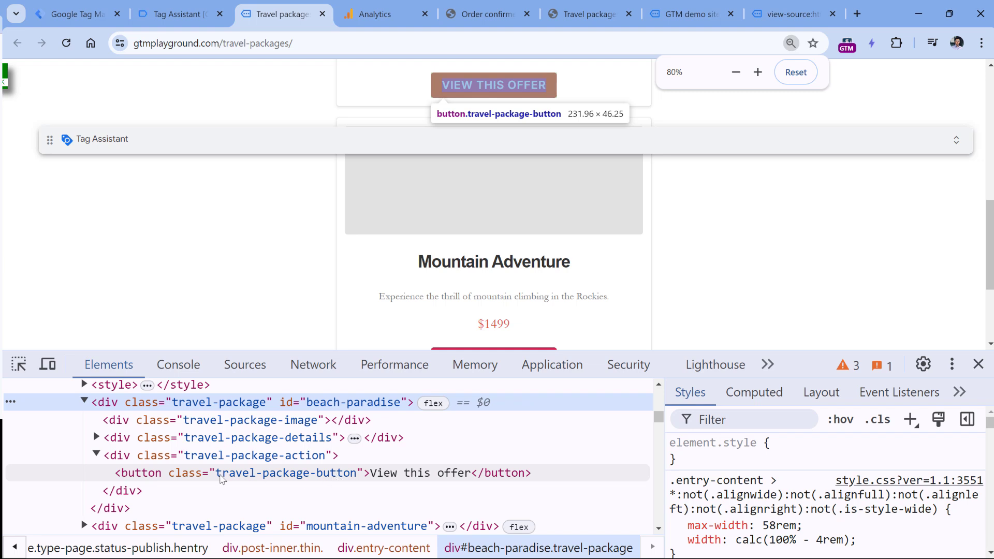
{"action": "left_click", "coordinate": [290, 472]}
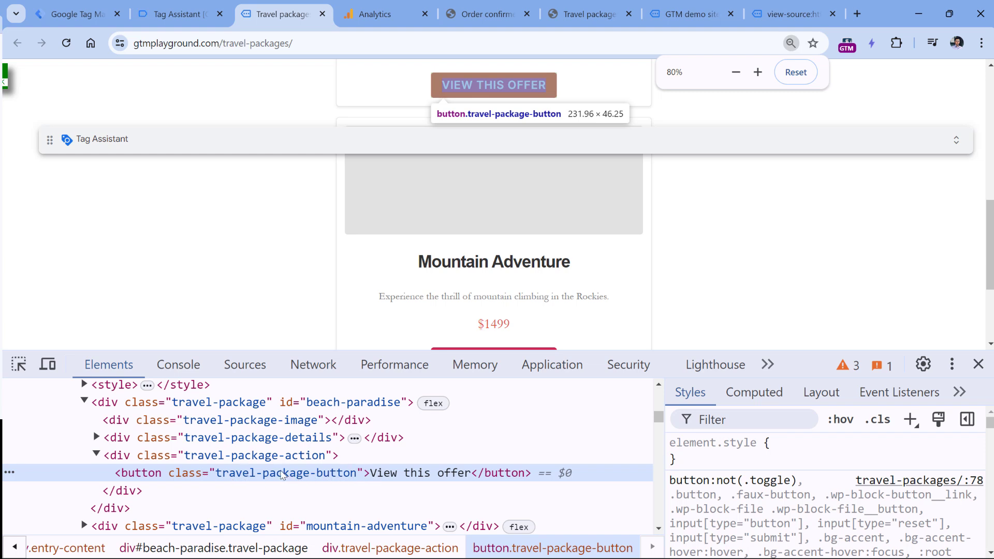
{"action": "left_click", "coordinate": [245, 404]}
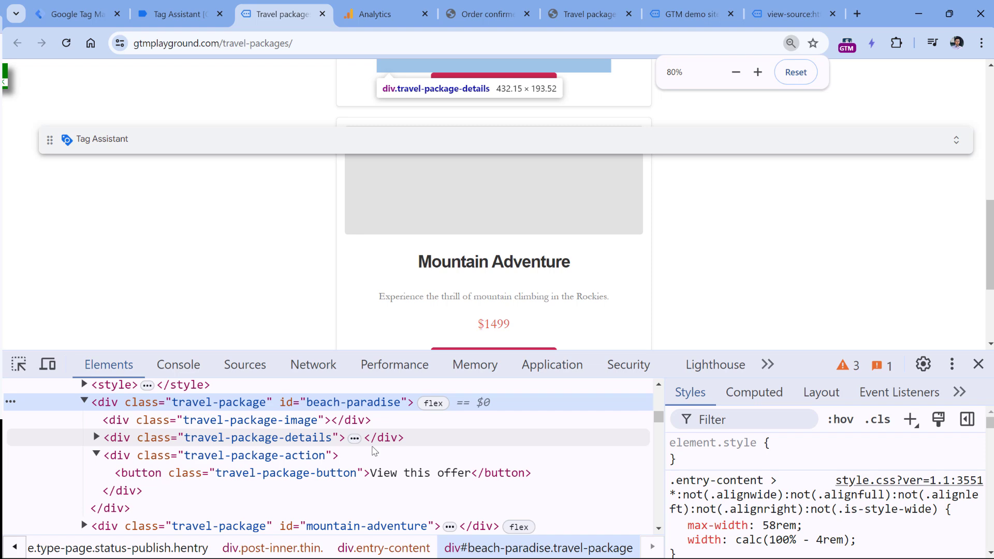
{"action": "left_click", "coordinate": [309, 172]}
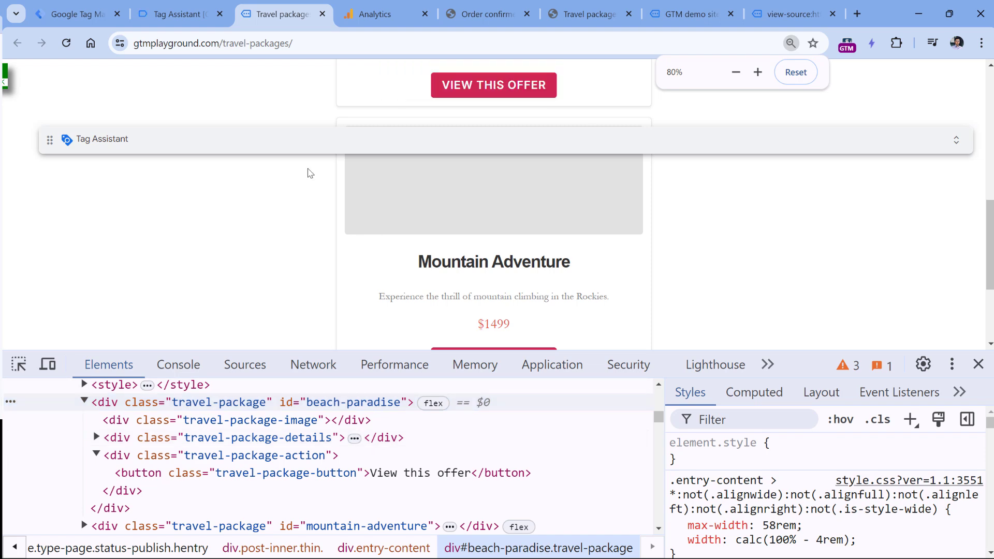
Create and save a Click - All Elements trigger in Tag Manager named All clicks, firing on all clicks
{"action": "left_click", "coordinate": [68, 15]}
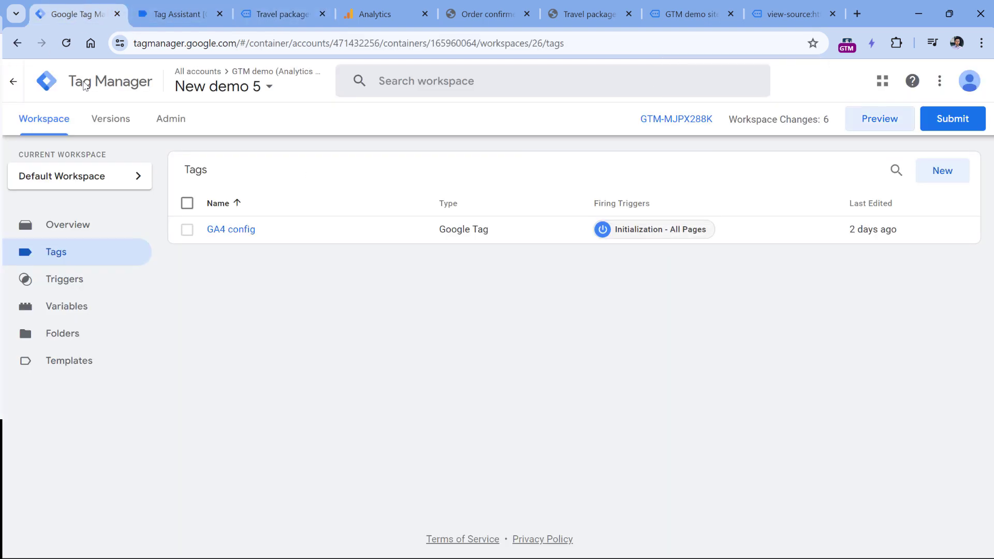
{"action": "left_click", "coordinate": [66, 283]}
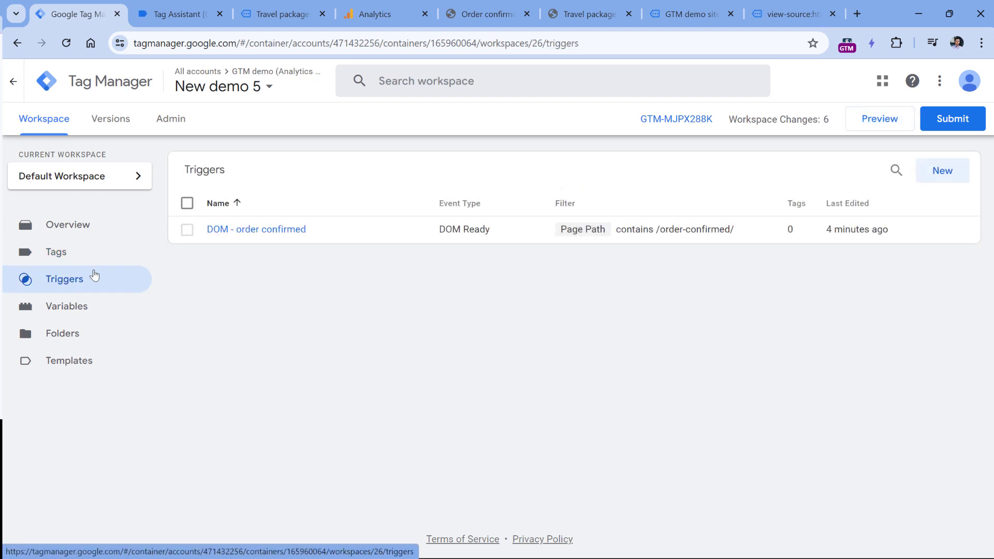
{"action": "left_click", "coordinate": [944, 178]}
{"action": "left_click", "coordinate": [621, 182]}
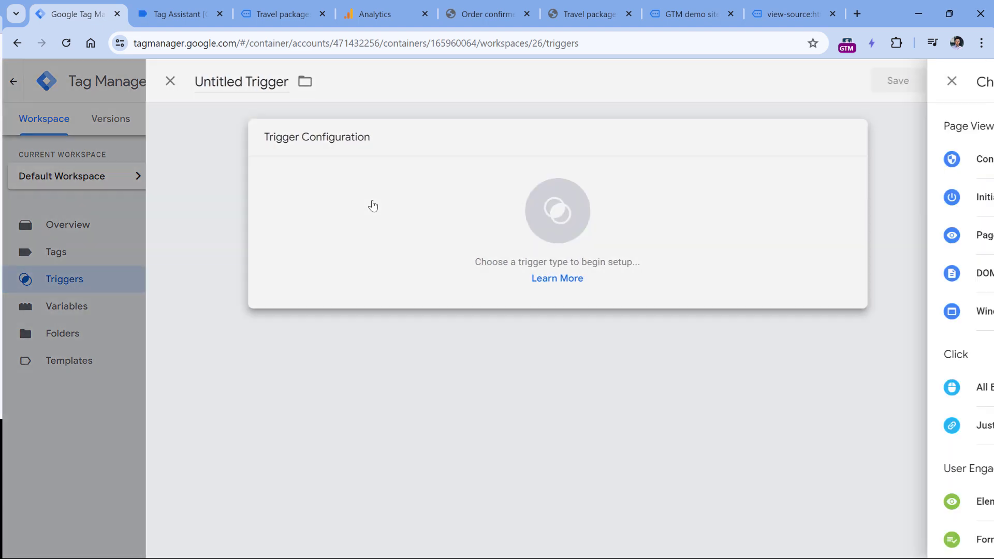
{"action": "left_click", "coordinate": [638, 388]}
{"action": "left_click", "coordinate": [256, 81]}
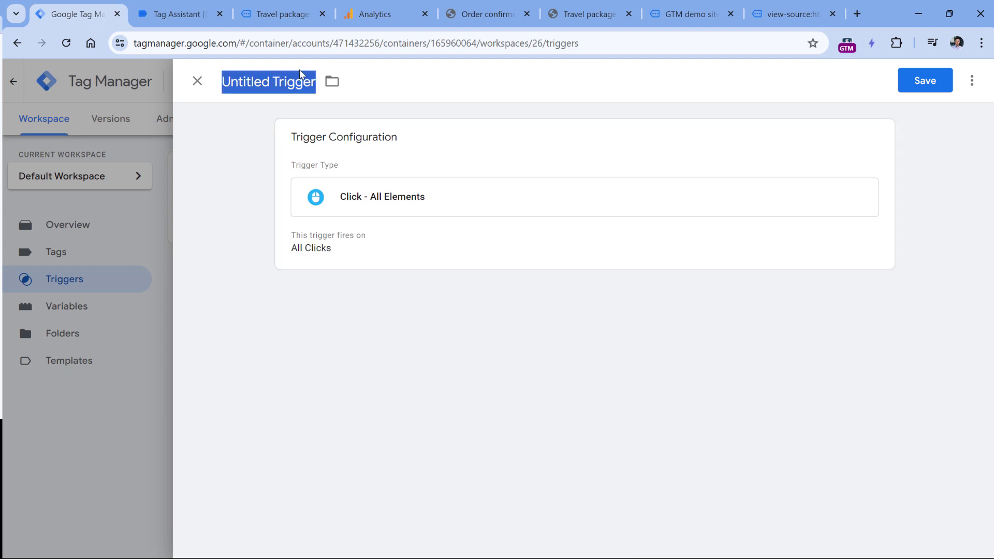
{"action": "type", "text": "All clicks"}
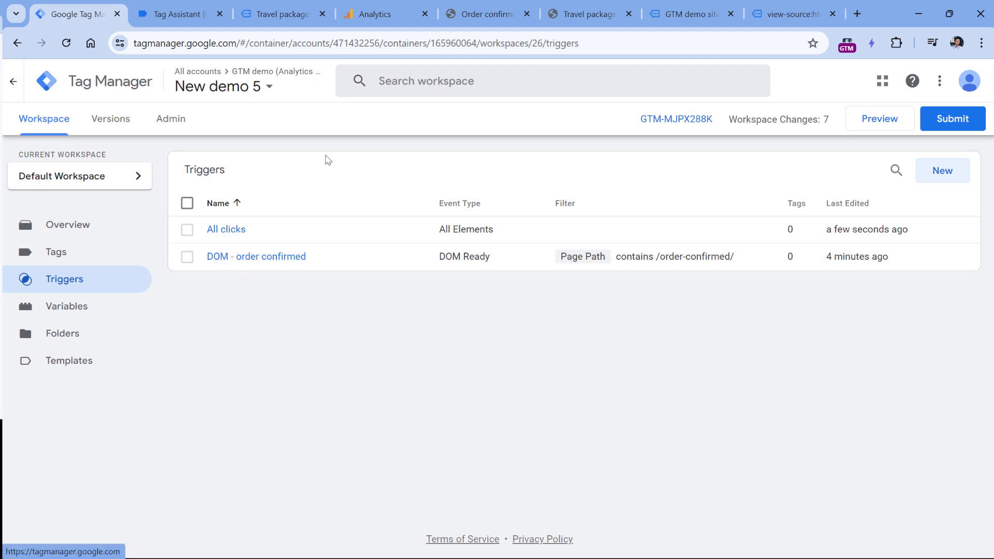
Check which click variables are enabled in Tag Manager's built-in variable configuration
{"action": "left_click", "coordinate": [65, 308]}
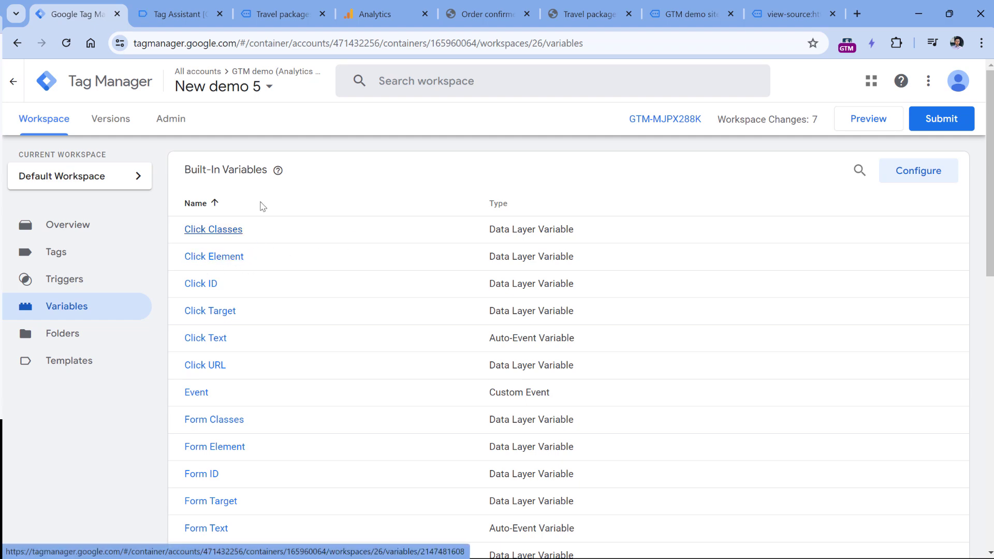
{"action": "scroll", "coordinate": [215, 244], "scroll_direction": "down", "scroll_amount": 3}
{"action": "scroll", "coordinate": [211, 253], "scroll_direction": "up", "scroll_amount": 3}
{"action": "left_click", "coordinate": [914, 173]}
{"action": "scroll", "coordinate": [724, 261], "scroll_direction": "down", "scroll_amount": 5}
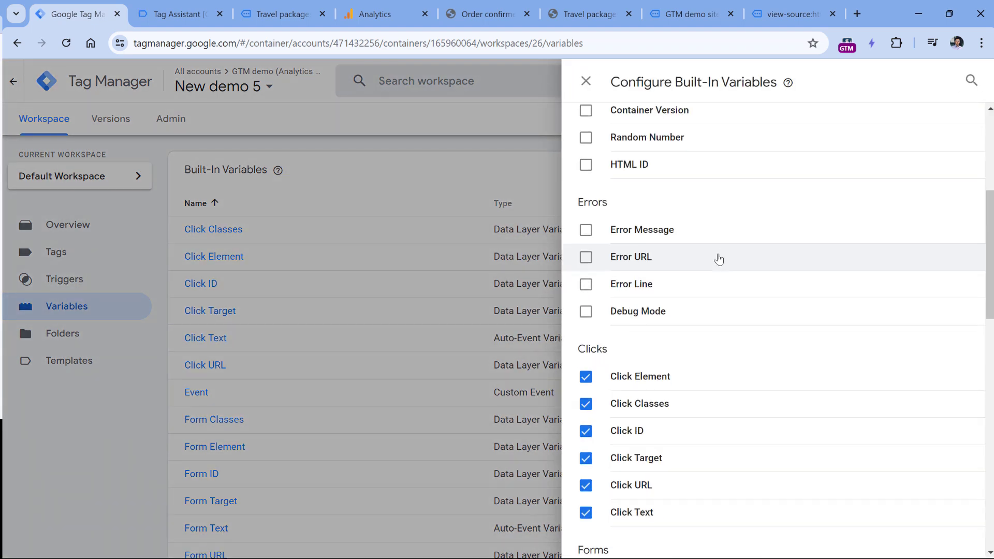
{"action": "scroll", "coordinate": [718, 259], "scroll_direction": "down", "scroll_amount": 2}
{"action": "left_click", "coordinate": [585, 82]}
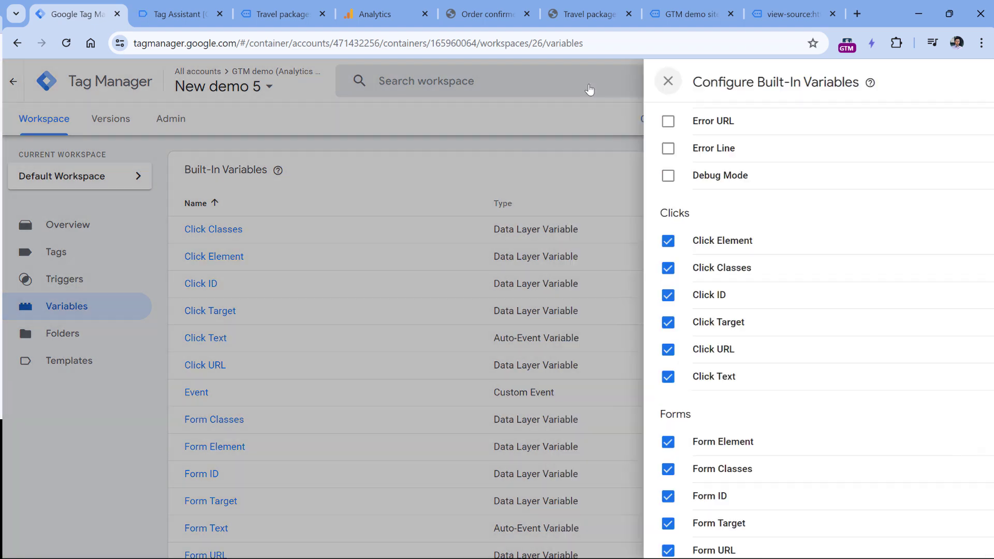
Draft a new Custom JavaScript variable containing an anonymous function with an empty return statement
{"action": "scroll", "coordinate": [381, 384], "scroll_direction": "down", "scroll_amount": 12}
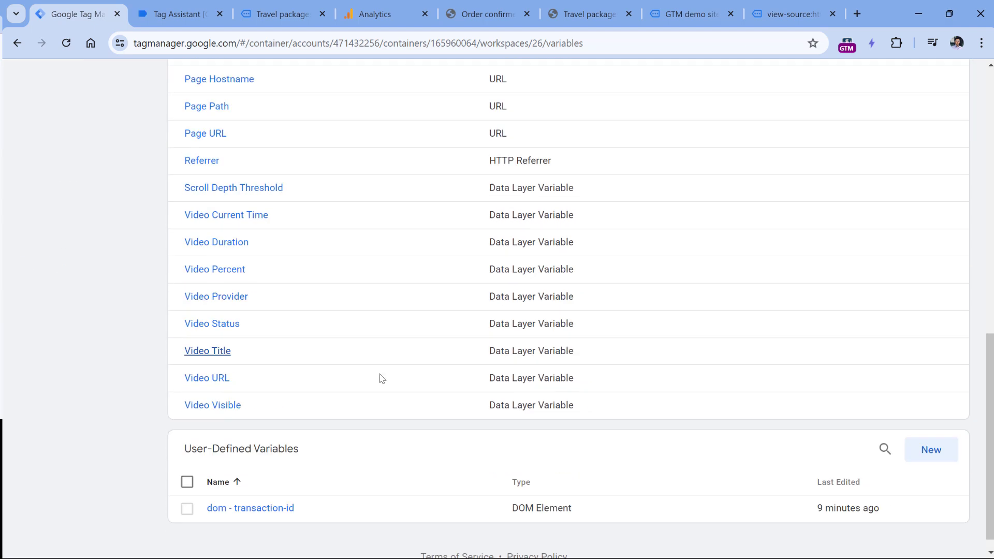
{"action": "scroll", "coordinate": [381, 378], "scroll_direction": "down", "scroll_amount": 1}
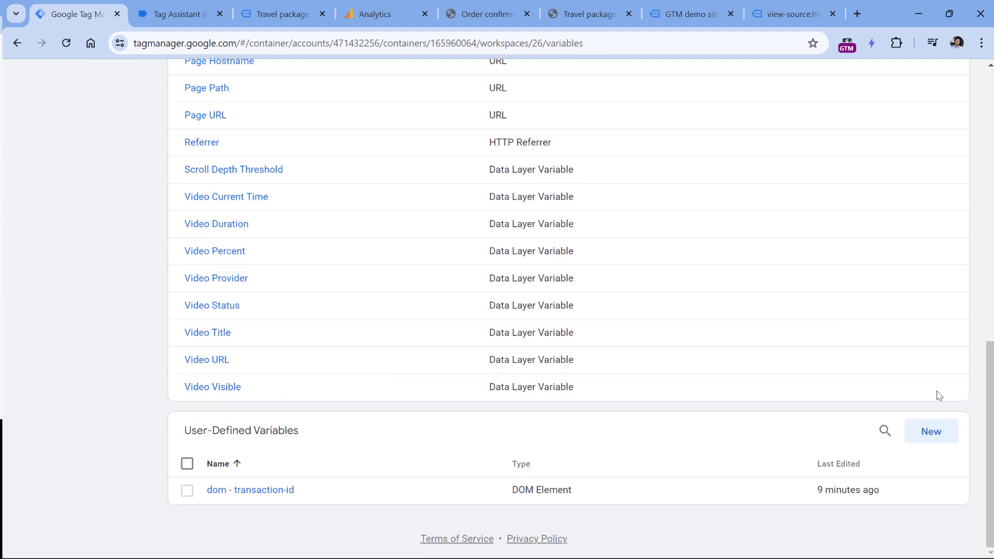
{"action": "left_click", "coordinate": [931, 432]}
{"action": "left_click", "coordinate": [376, 210]}
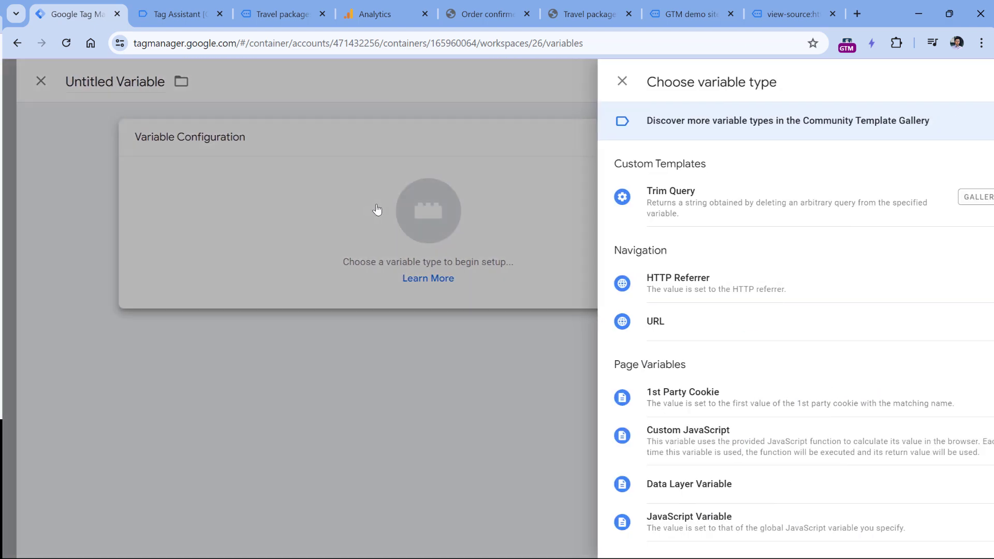
{"action": "left_click", "coordinate": [661, 444]}
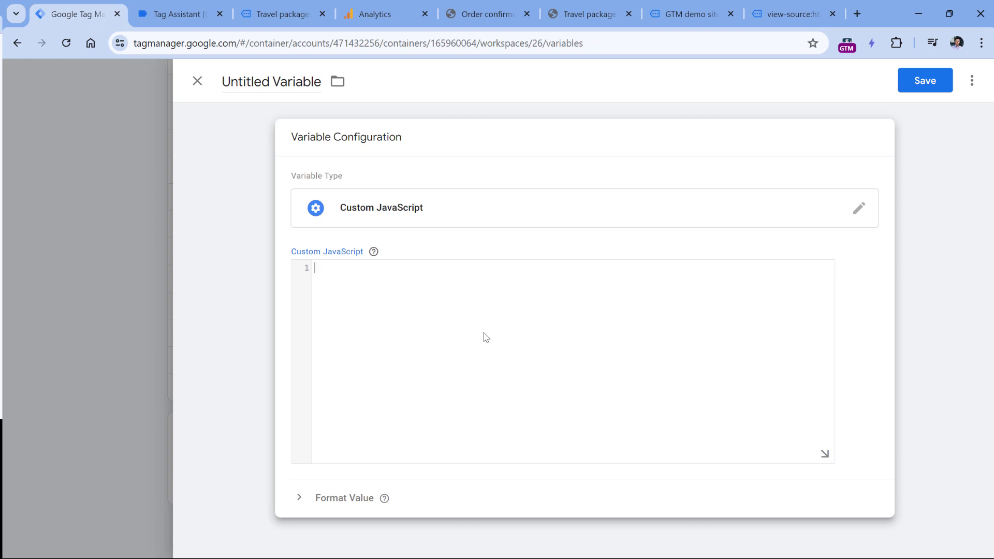
{"action": "type", "text": "nction"}
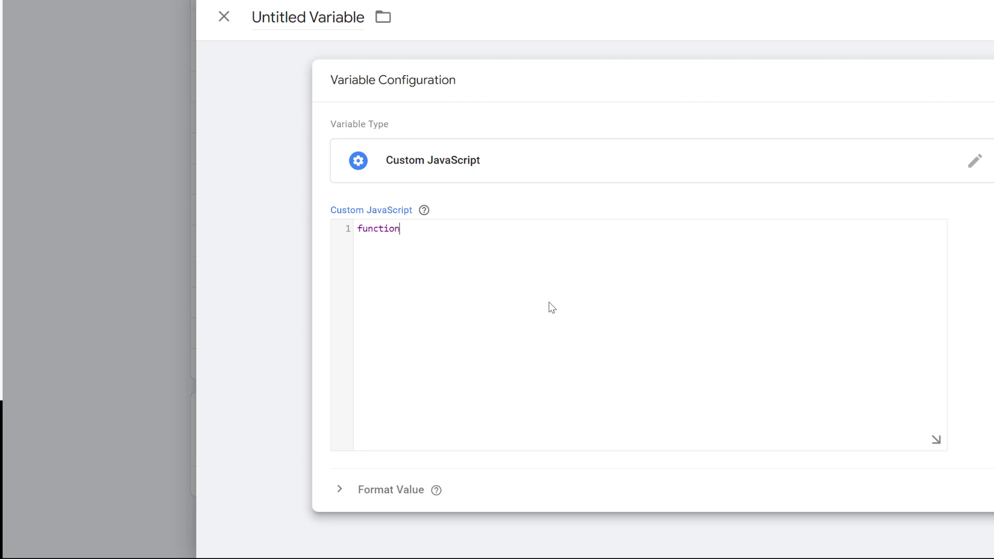
{"action": "type", "text": "(){"}
{"action": "key", "text": "Return"}
{"action": "type", "text": "return"}
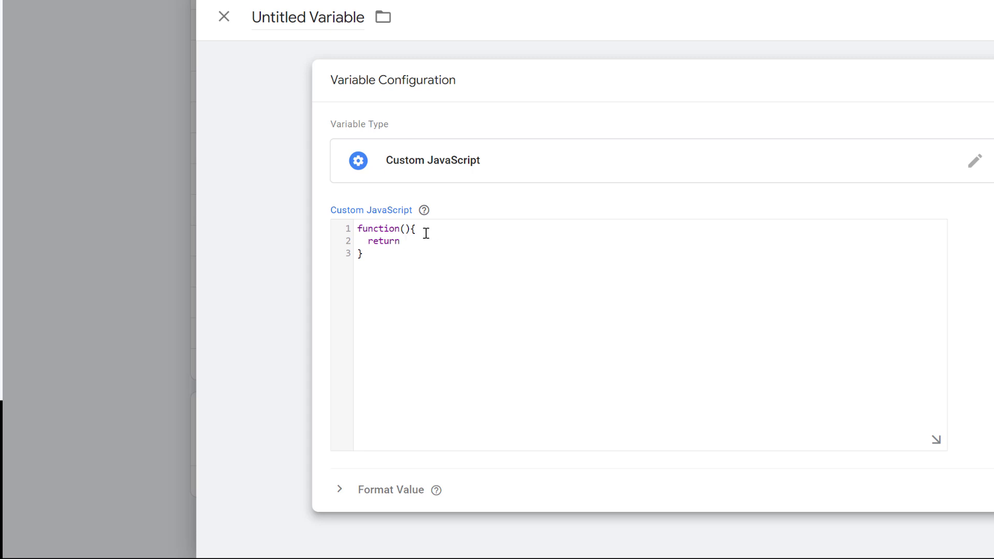
Inspect the Beach Paradise offer button's code on the travel packages page, and discard the unsaved Custom JavaScript variable
{"action": "left_click", "coordinate": [282, 8]}
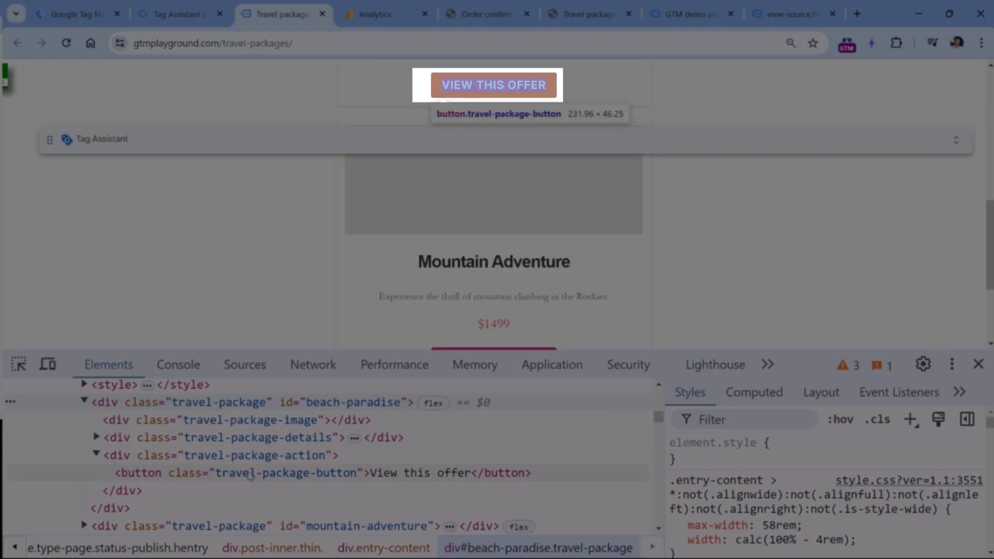
{"action": "left_click", "coordinate": [251, 472]}
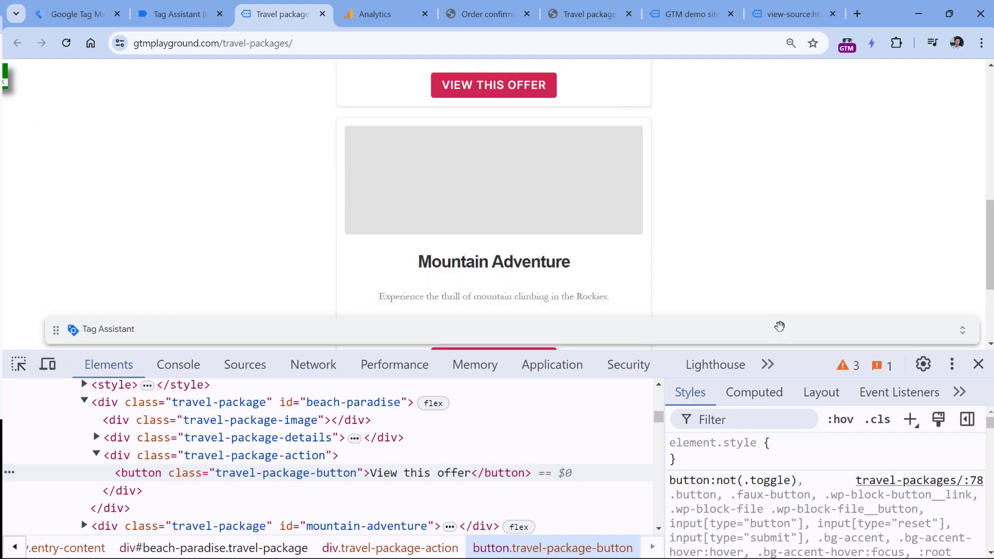
{"action": "left_click", "coordinate": [67, 14]}
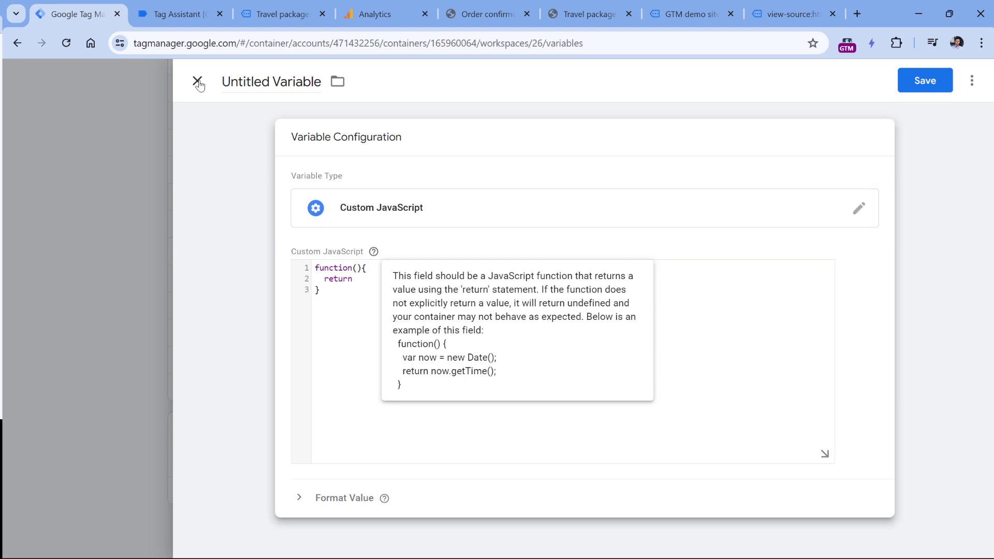
{"action": "left_click", "coordinate": [197, 80]}
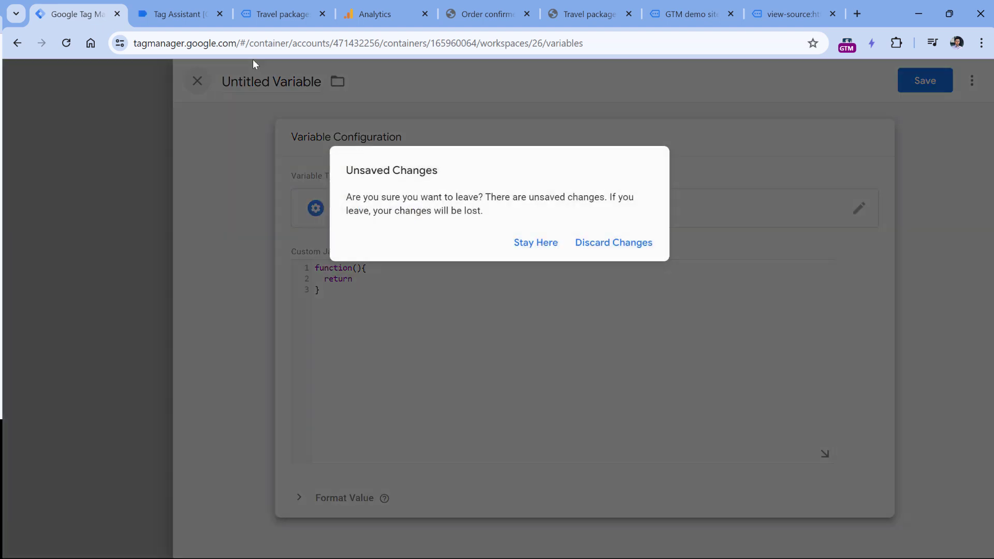
{"action": "left_click", "coordinate": [614, 243]}
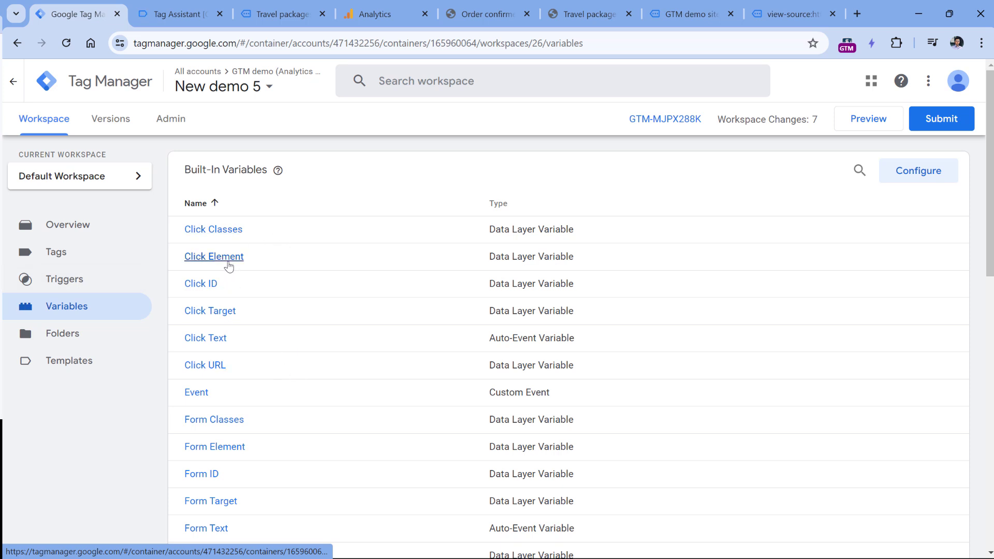
Restart preview mode from the Tag Manager triggers and activate Beach Paradise's View this offer button on the travel packages page
{"action": "left_click", "coordinate": [62, 282]}
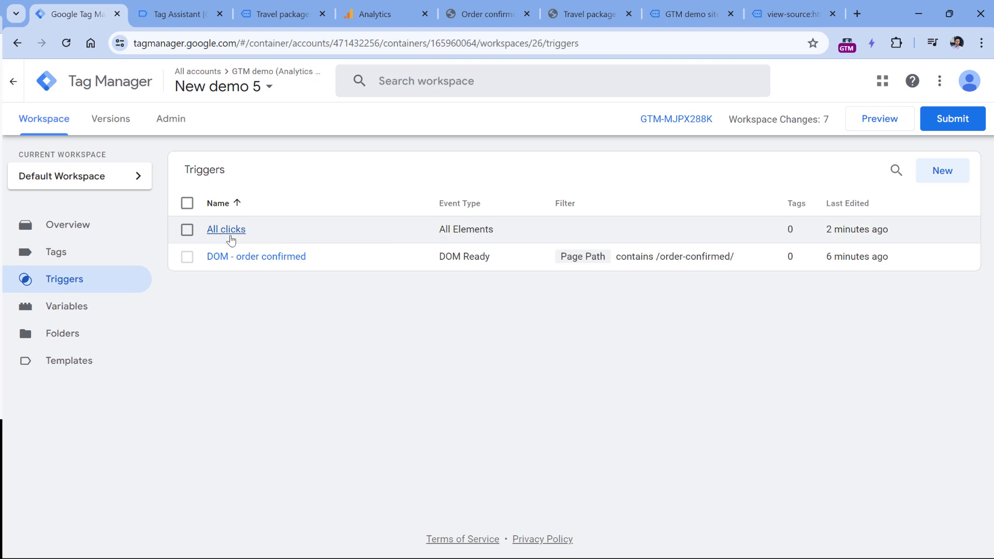
{"action": "left_click", "coordinate": [885, 125]}
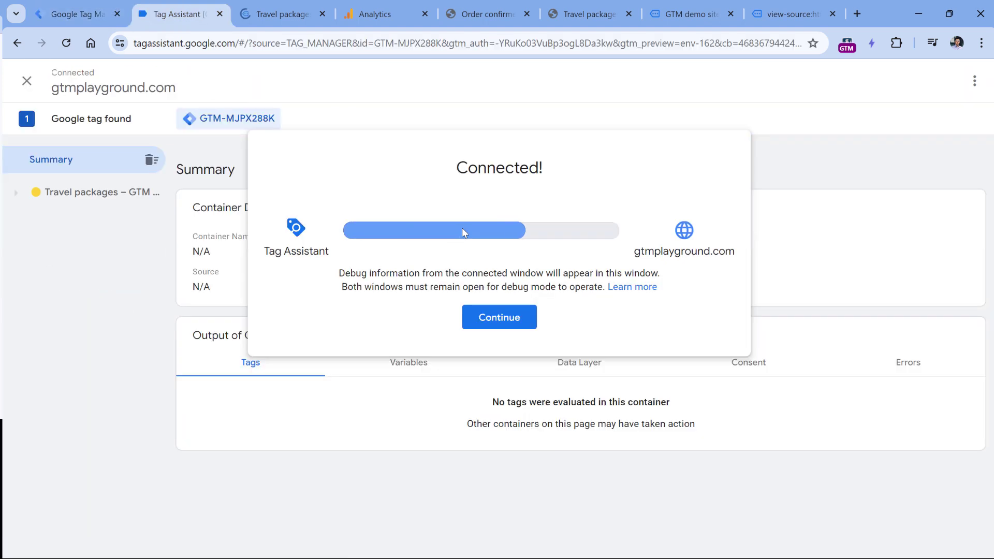
{"action": "scroll", "coordinate": [495, 182], "scroll_direction": "down", "scroll_amount": 5}
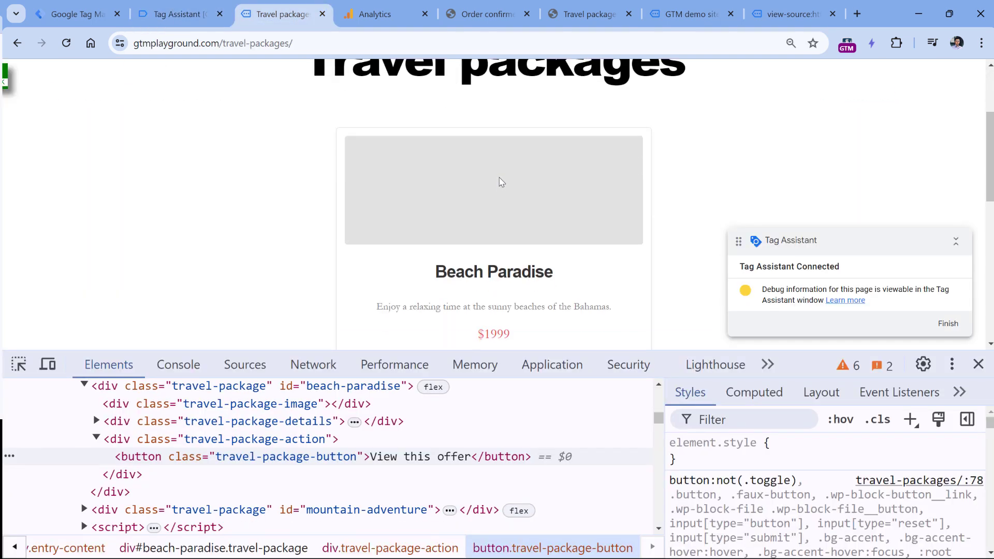
{"action": "left_click", "coordinate": [488, 238]}
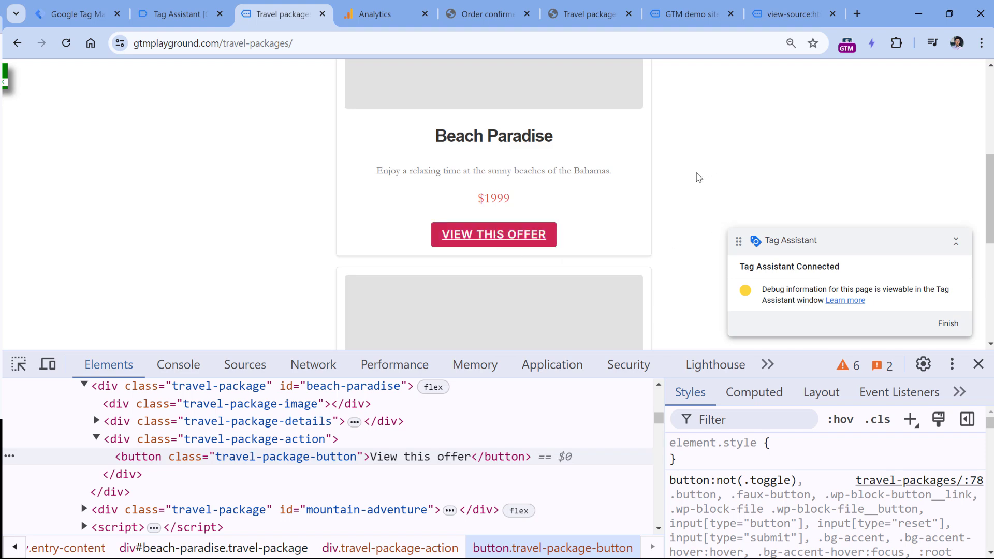
Examine the Click Element variable of the Click event in Tag Assistant, and compare it with the offer button's code on the travel packages page
{"action": "left_click", "coordinate": [192, 21]}
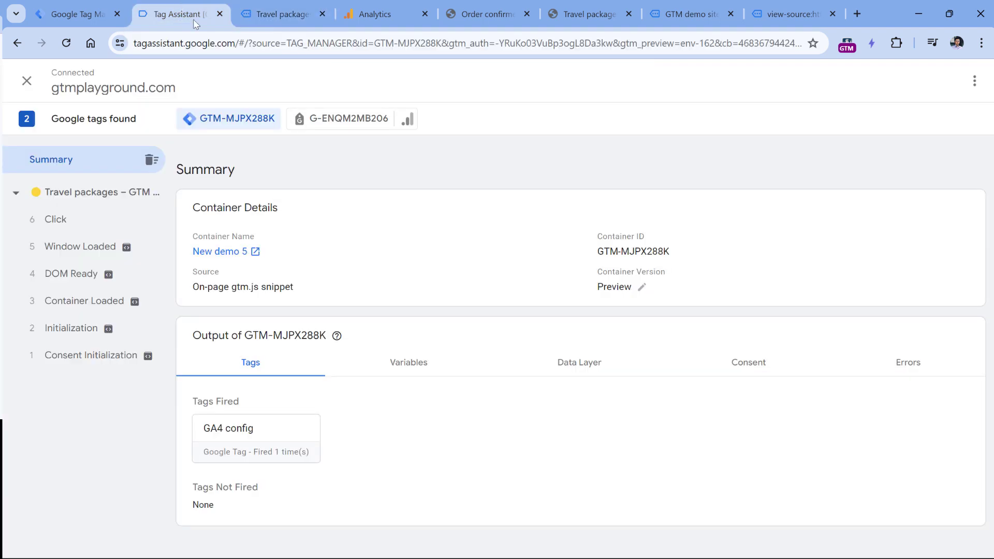
{"action": "left_click", "coordinate": [67, 221]}
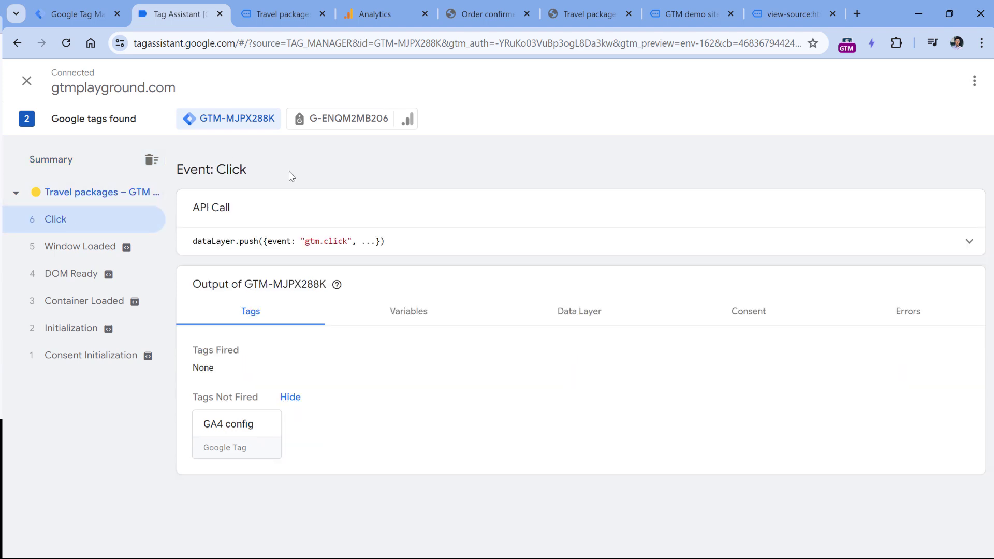
{"action": "left_click", "coordinate": [407, 311]}
{"action": "scroll", "coordinate": [406, 313], "scroll_direction": "down", "scroll_amount": 4}
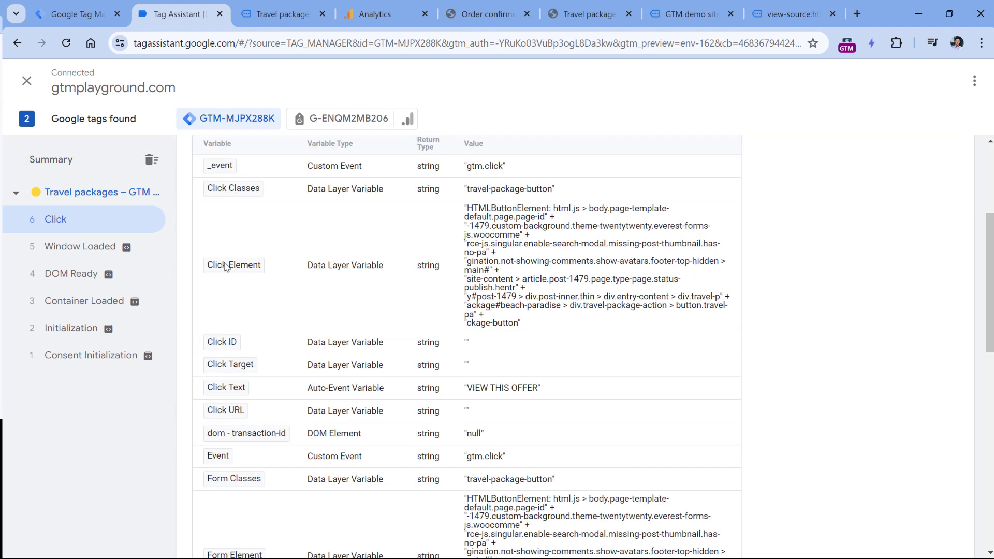
{"action": "double_click", "coordinate": [429, 266]}
{"action": "left_click_drag", "start_coordinate": [522, 324], "coordinate": [480, 229]}
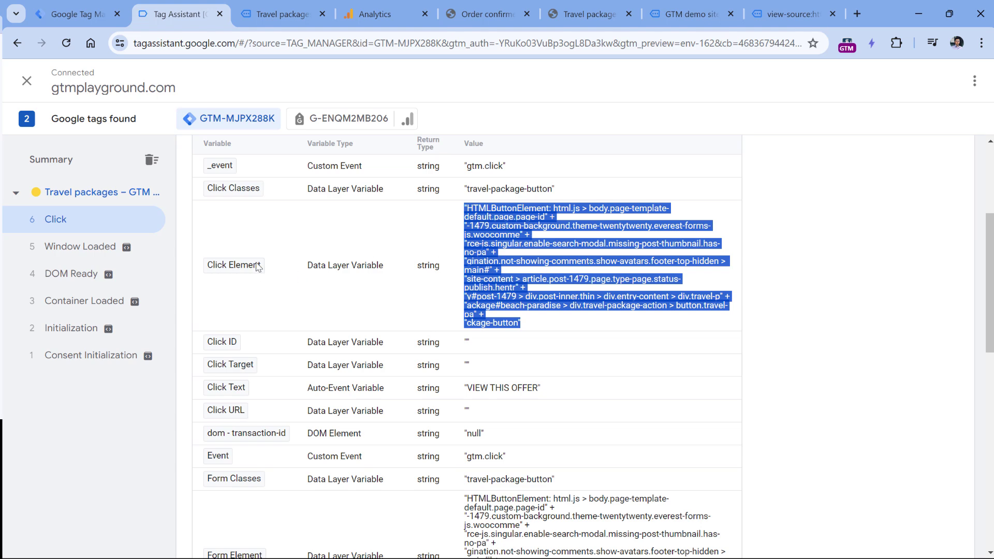
{"action": "left_click", "coordinate": [280, 15]}
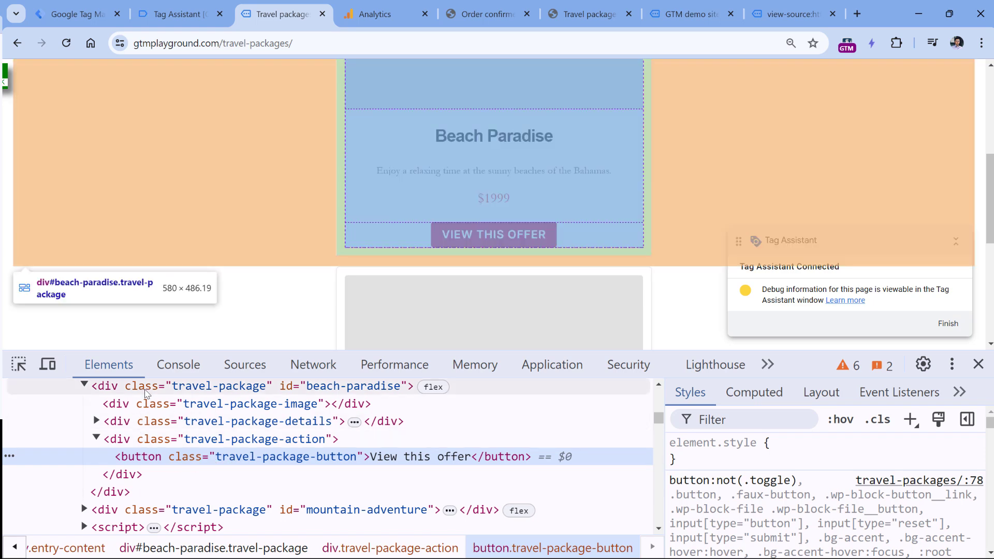
Examine how the Beach Paradise travel-package container encloses the View this offer button in the page code
{"action": "left_click", "coordinate": [147, 391]}
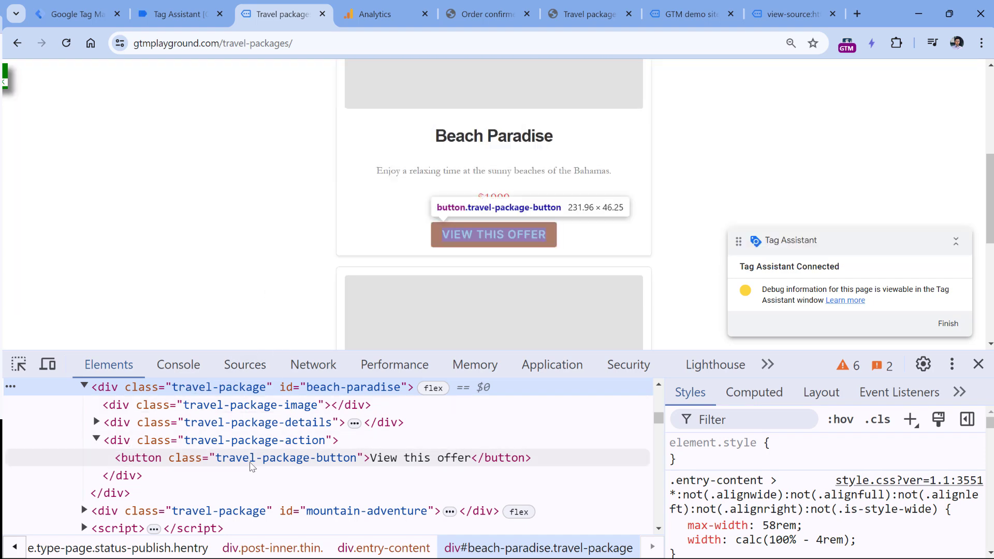
{"action": "left_click", "coordinate": [252, 464]}
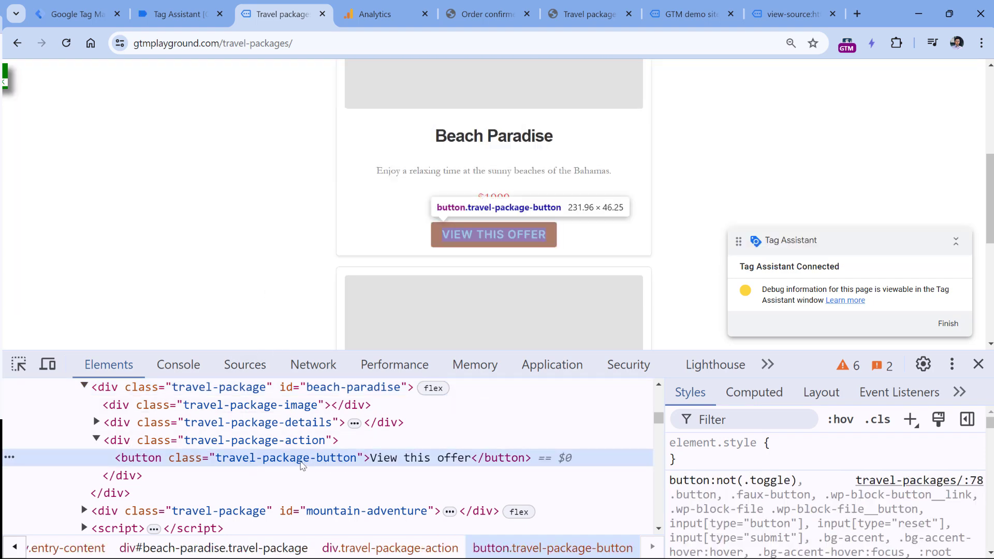
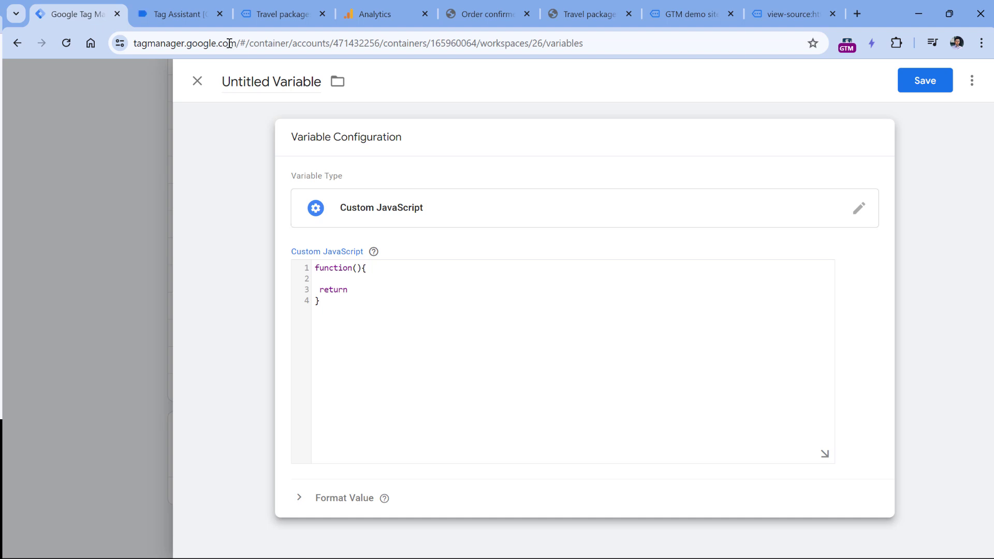
{"action": "left_click", "coordinate": [280, 14]}
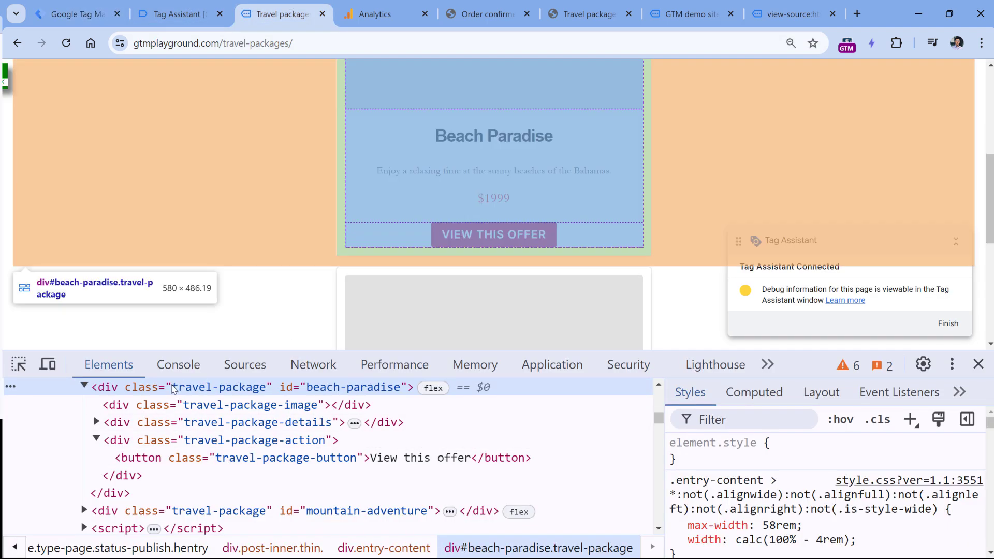
{"action": "left_click", "coordinate": [264, 459]}
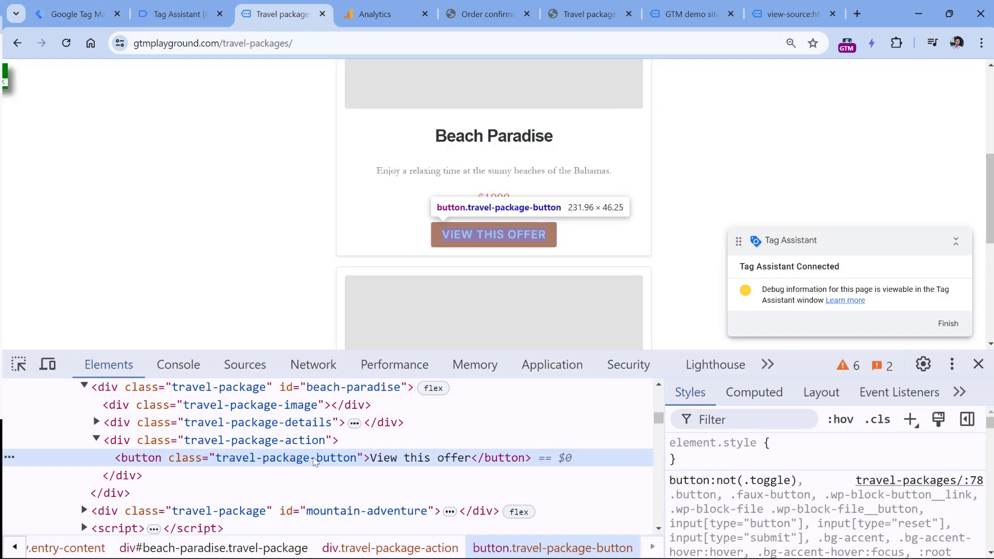
Declare a clickedElement variable in the Custom JavaScript function and assign it the {{Click Element}} variable
{"action": "key", "text": "ctrl+1"}
{"action": "left_click", "coordinate": [433, 280]}
{"action": "type", "text": "var "}
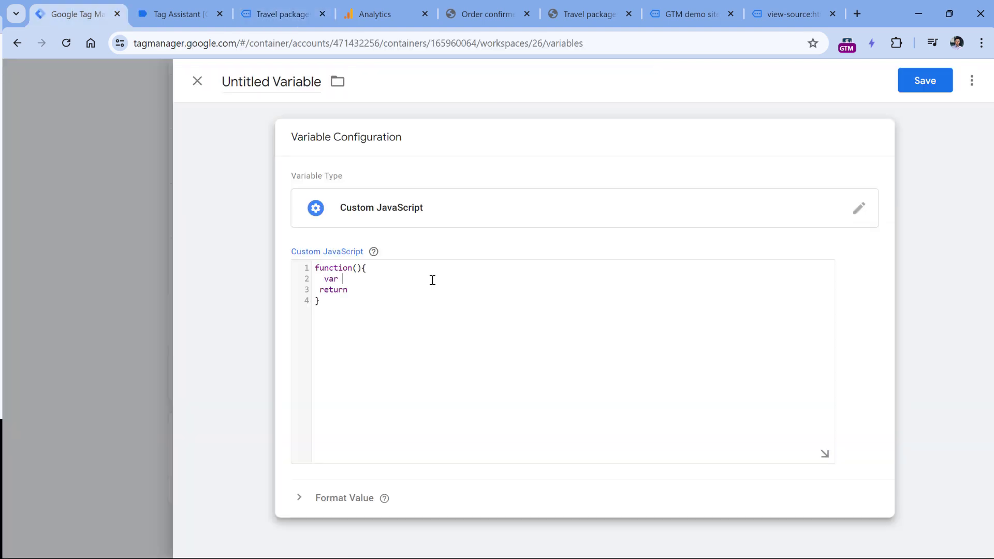
{"action": "type", "text": "clickedElement = {{Click"}
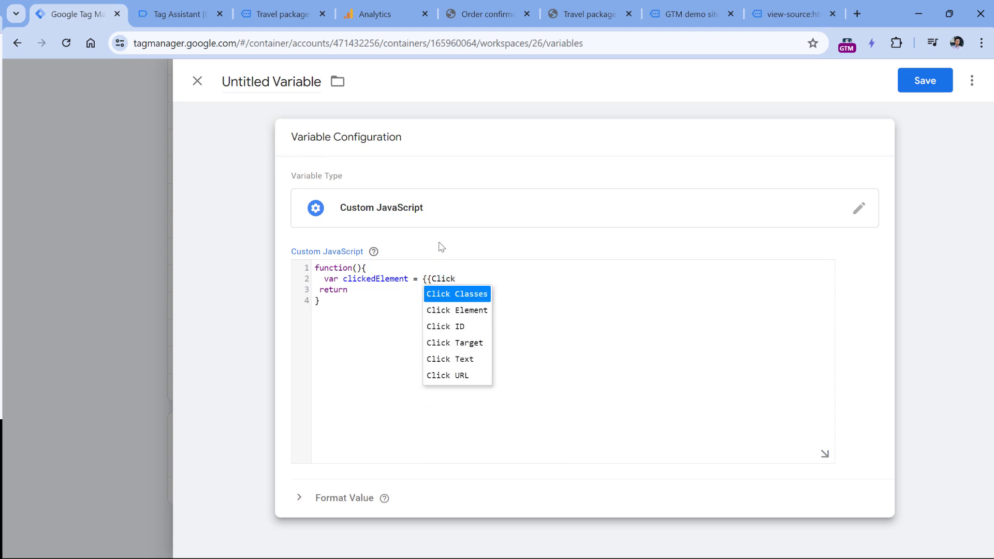
{"action": "left_click", "coordinate": [456, 310]}
Find the class of the Beach Paradise container around the offer button in the travel packages page code
{"action": "key", "text": "ctrl+3"}
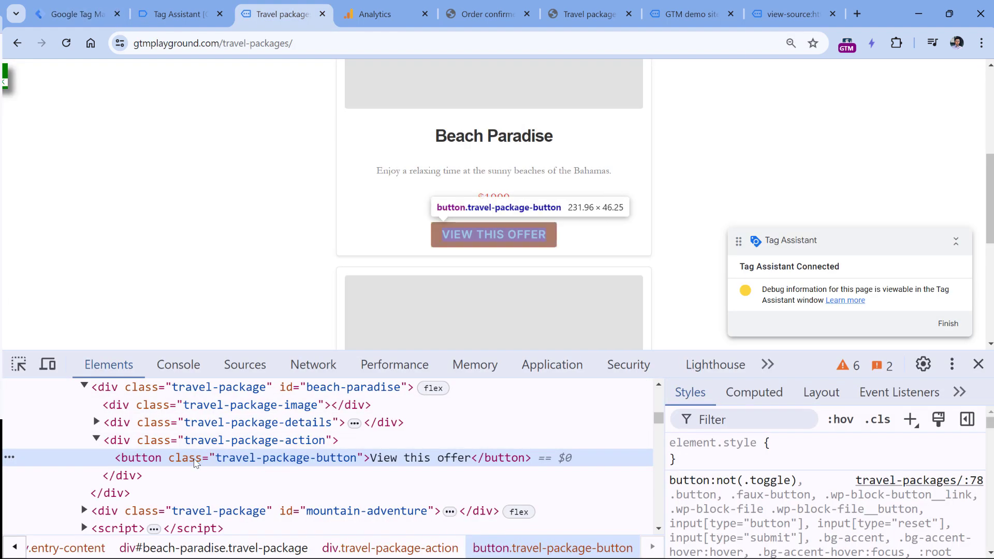
{"action": "left_click", "coordinate": [78, 14]}
{"action": "key", "text": "ctrl+3"}
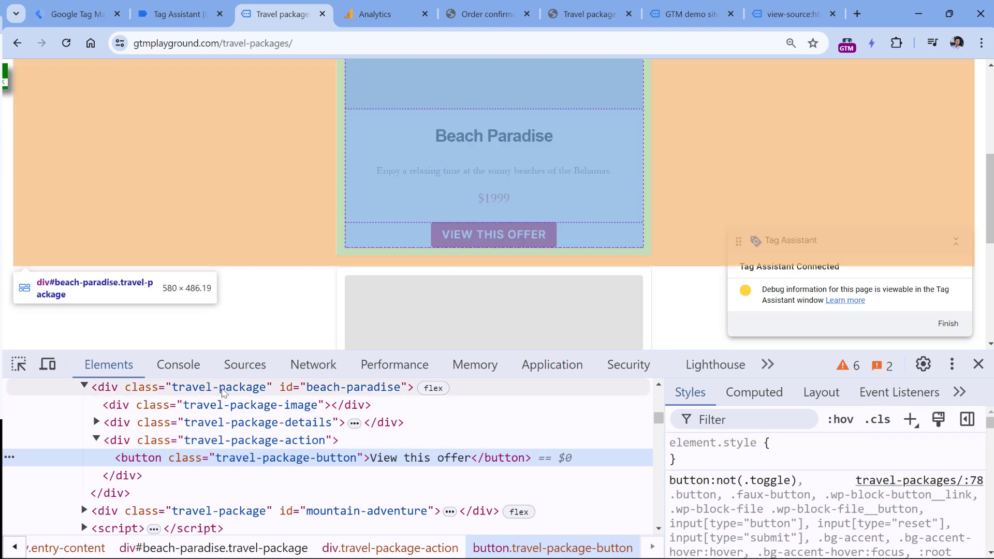
{"action": "double_click", "coordinate": [220, 393]}
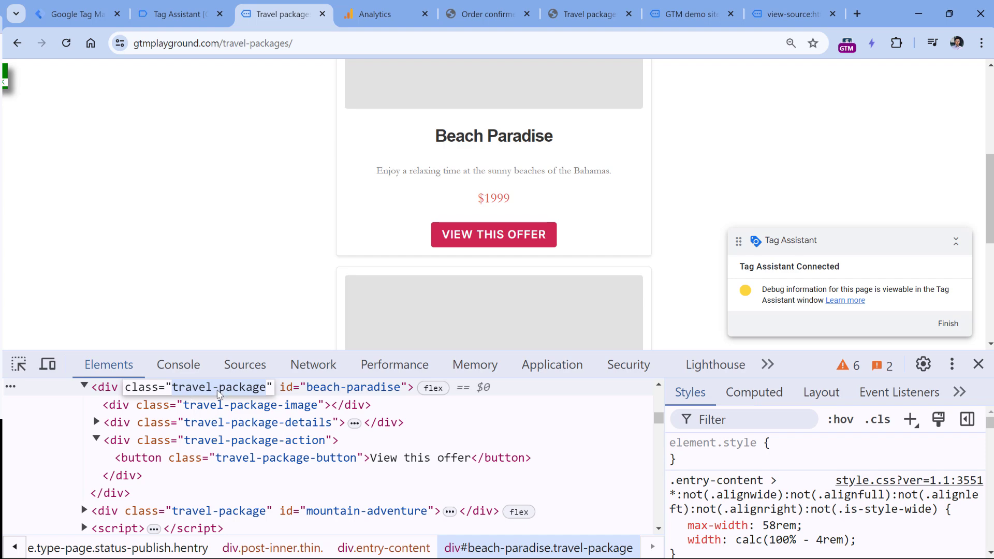
{"action": "left_click", "coordinate": [77, 12]}
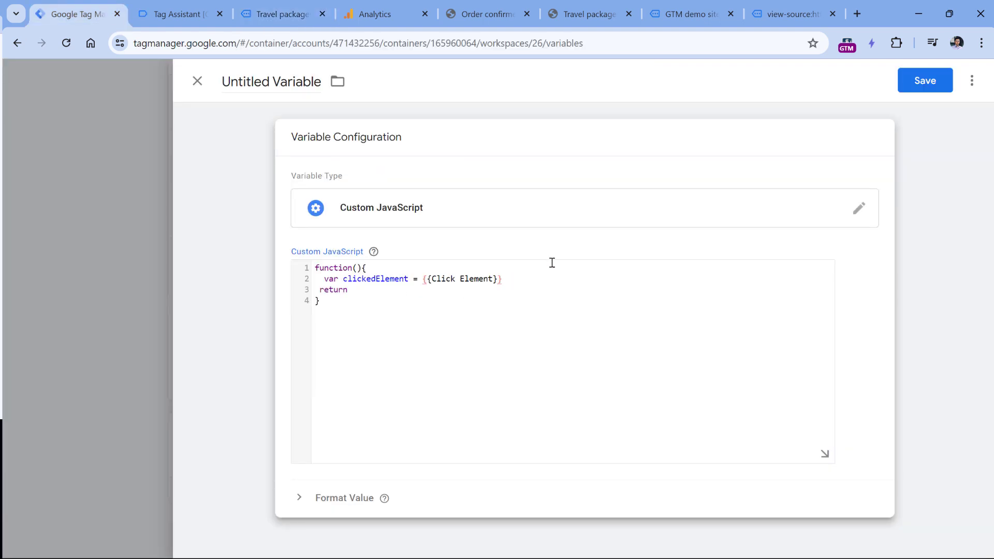
Complete the return statement with clickedElement.closest("") in the Custom JavaScript variable
{"action": "type", "text": "clicked"}
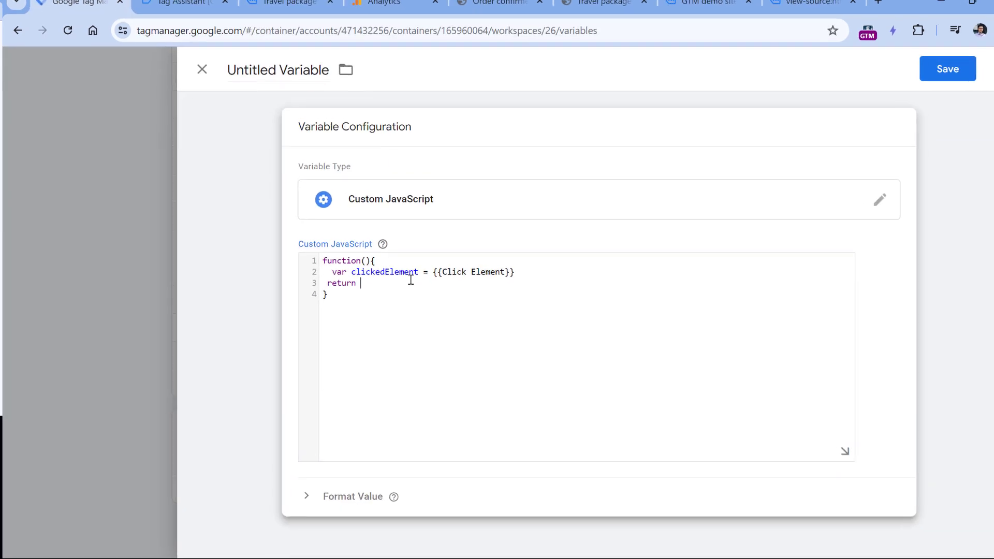
{"action": "type", "text": "Element"}
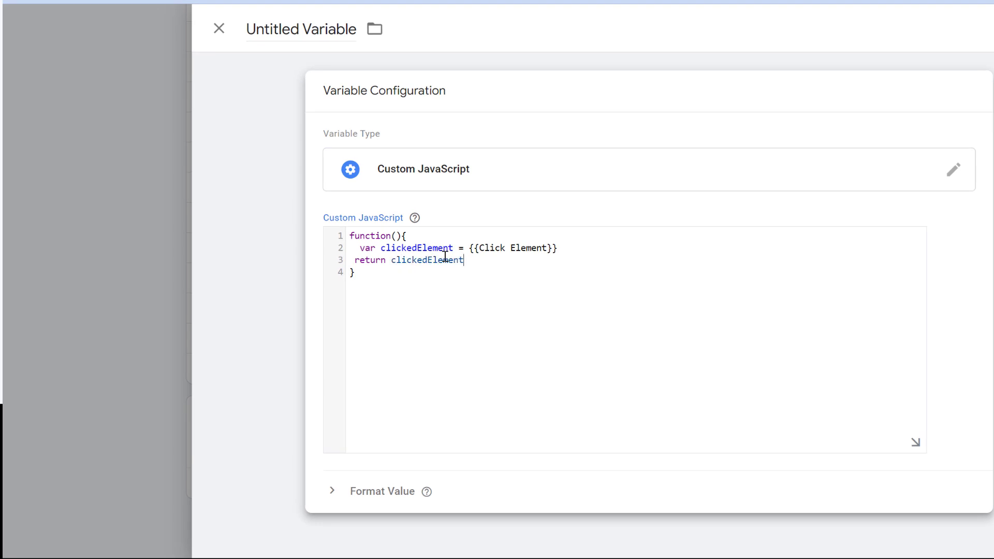
{"action": "type", "text": ".closest()\""}
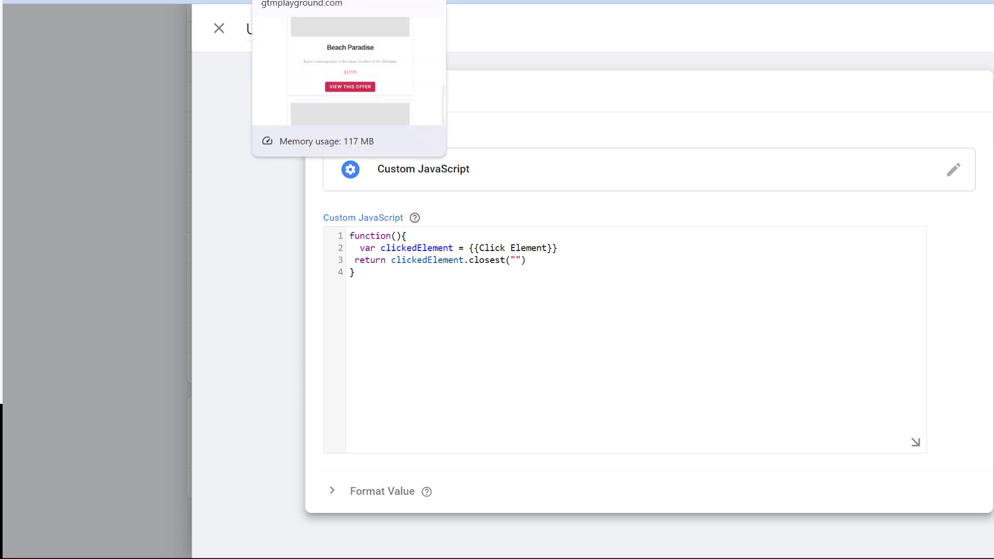
Copy the Beach Paradise container's class from the page code and use it as the ".travel-package" selector in closest()
{"action": "left_click", "coordinate": [301, 1]}
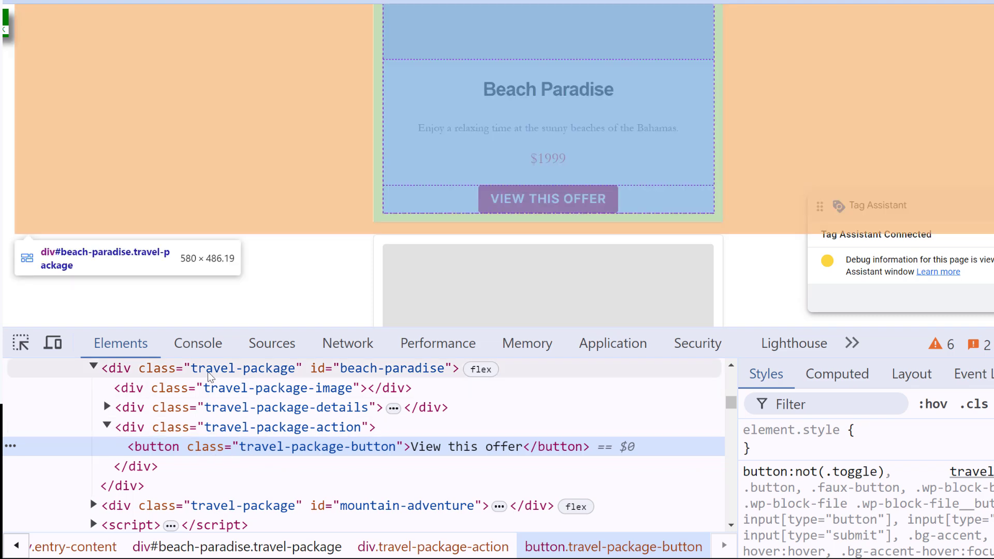
{"action": "left_click", "coordinate": [208, 370]}
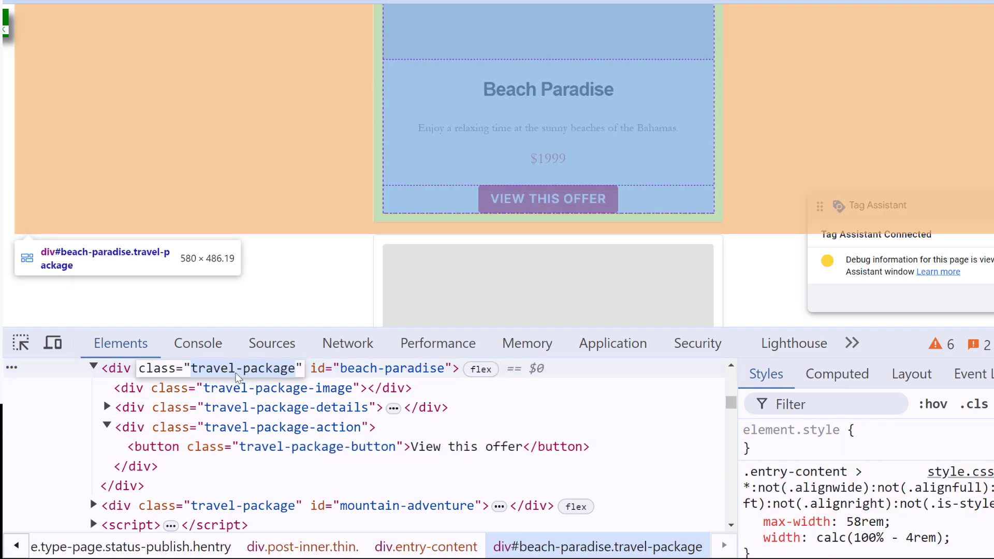
{"action": "right_click", "coordinate": [237, 374]}
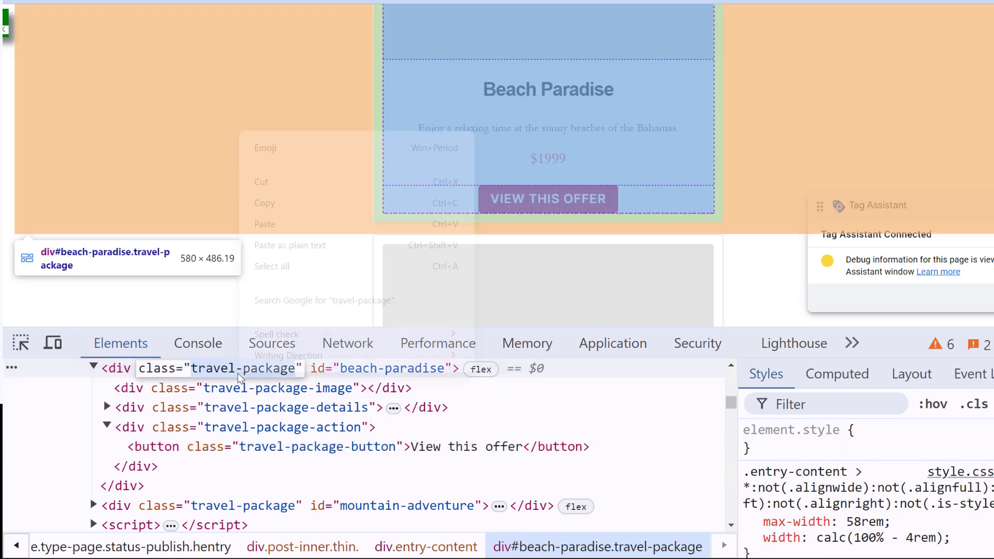
{"action": "left_click", "coordinate": [264, 207]}
{"action": "left_click", "coordinate": [170, 1]}
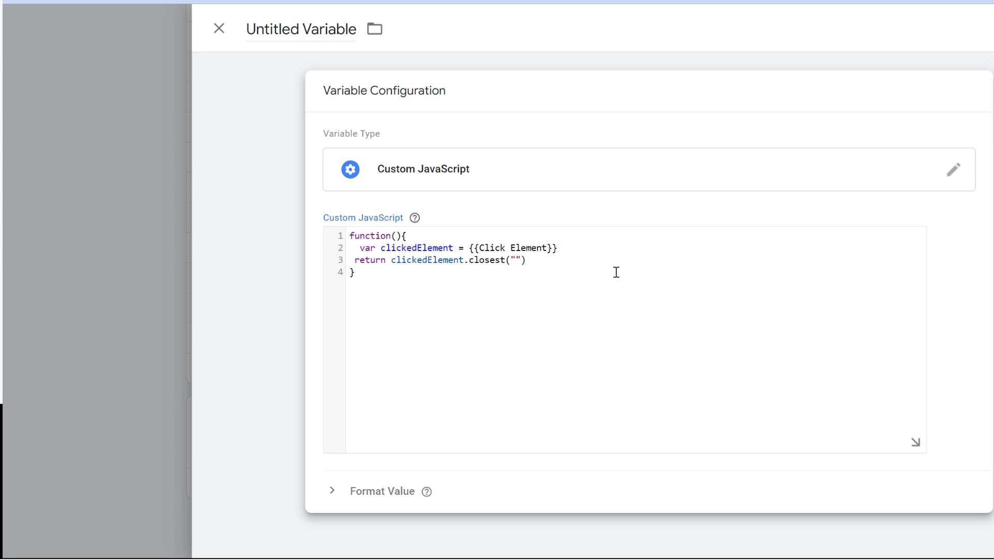
{"action": "key", "text": "ctrl+v"}
{"action": "left_click", "coordinate": [516, 260]}
{"action": "type", "text": "."}
Append .id to the returned closest() expression and end the clickedElement declaration with a semicolon
{"action": "left_click_drag", "start_coordinate": [515, 260], "coordinate": [391, 260]}
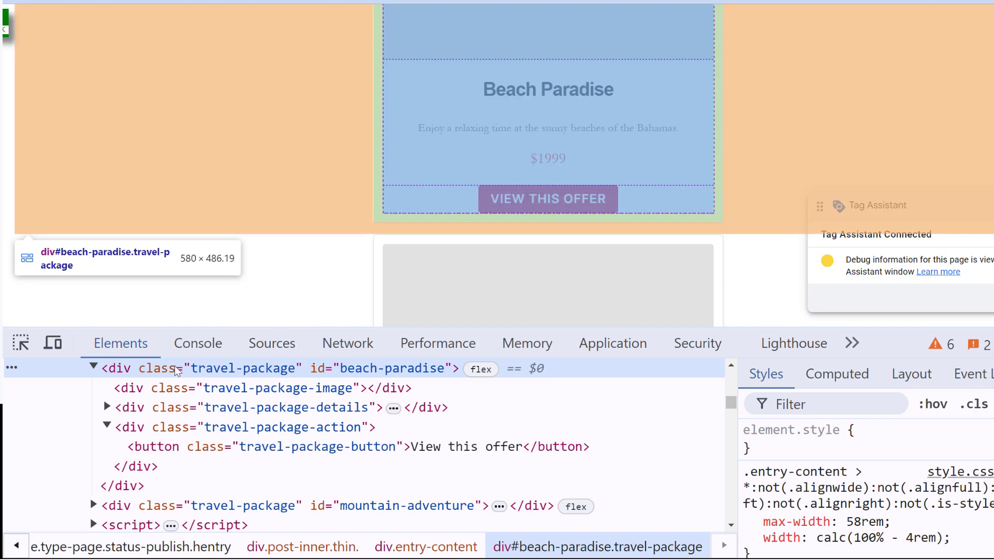
{"action": "key", "text": "Down"}
{"action": "left_click", "coordinate": [228, 369]}
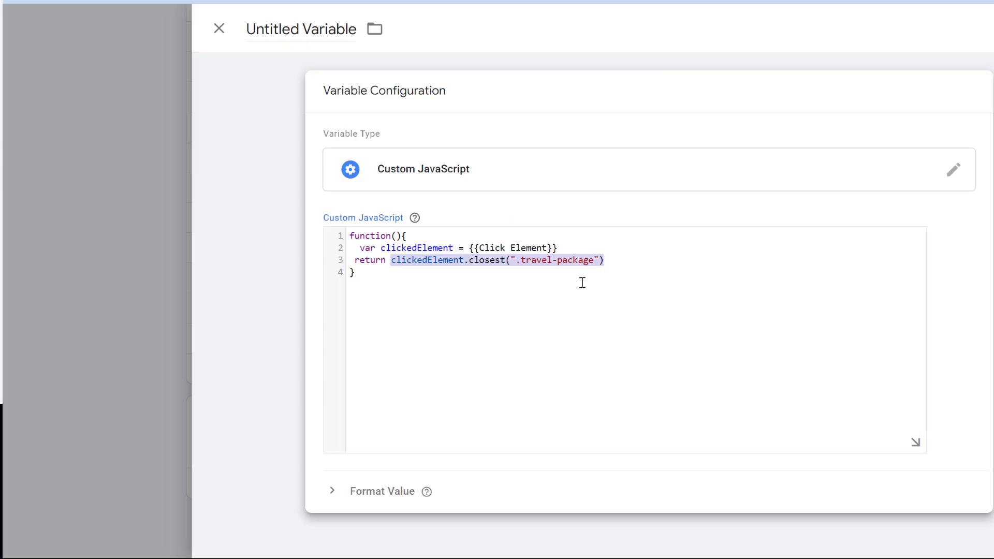
{"action": "left_click", "coordinate": [620, 261]}
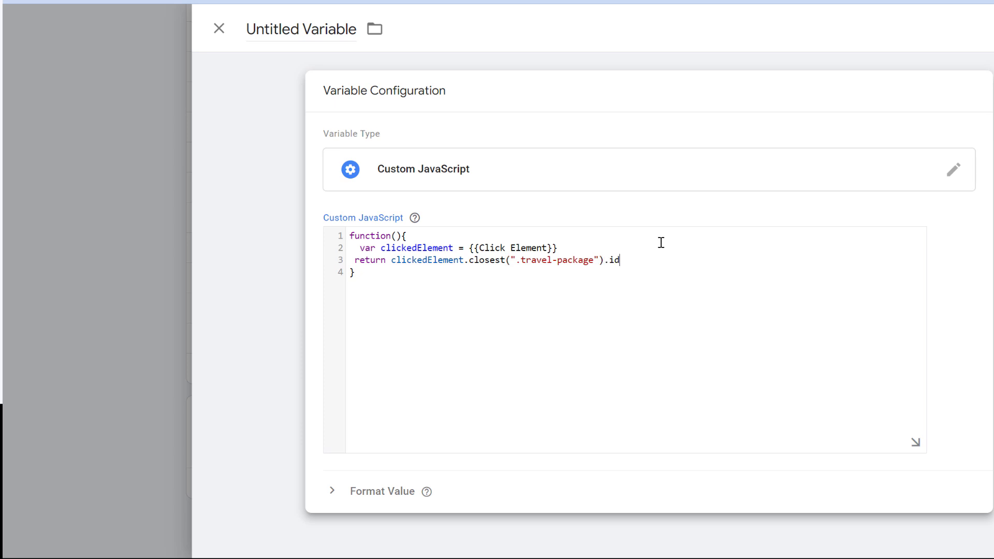
{"action": "double_click", "coordinate": [414, 248]}
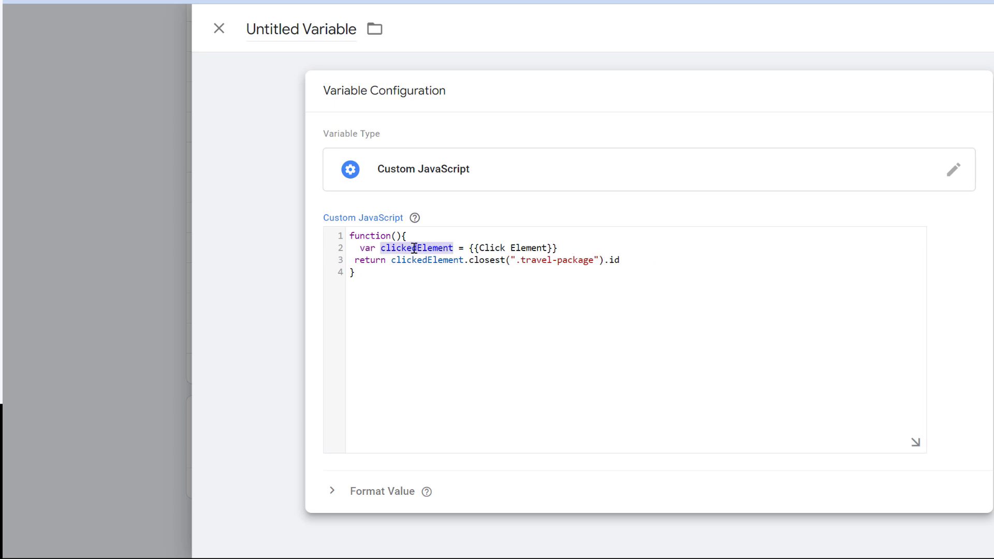
{"action": "left_click", "coordinate": [417, 248]}
{"action": "type", "text": ";"}
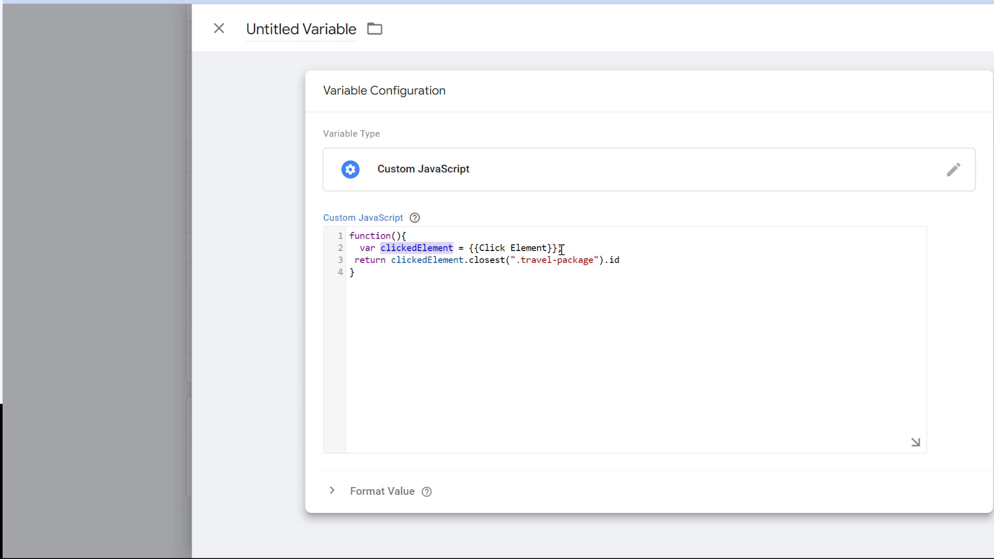
Review the Click Element assignment and the closest() return expression, comparing them with the container's code on the travel packages page
{"action": "left_click_drag", "start_coordinate": [558, 249], "coordinate": [471, 248]}
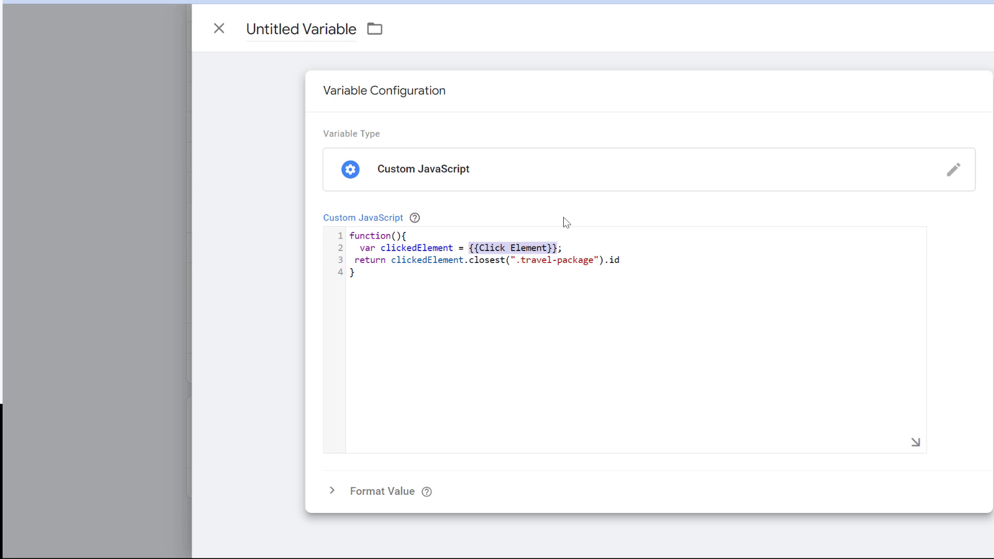
{"action": "left_click", "coordinate": [450, 269]}
{"action": "double_click", "coordinate": [440, 260]}
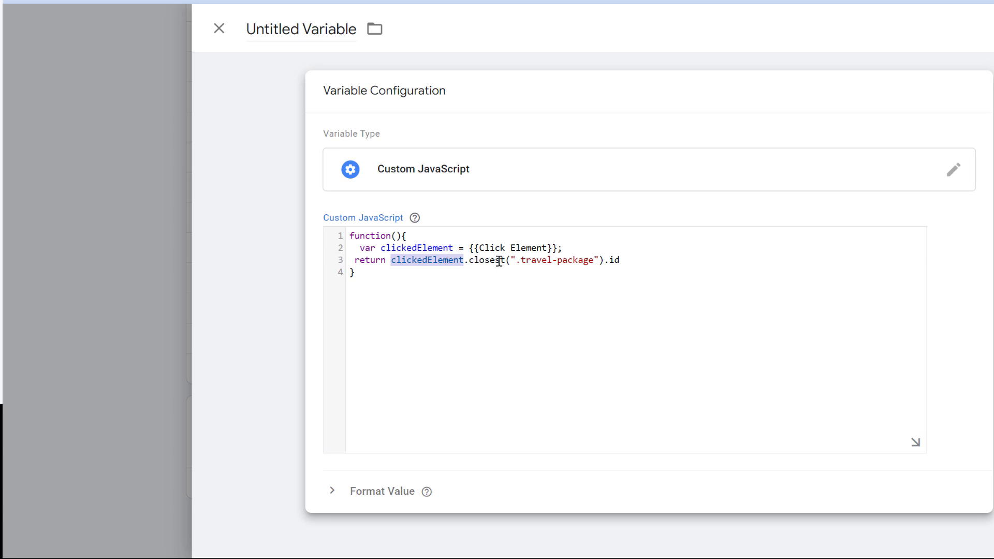
{"action": "left_click_drag", "start_coordinate": [469, 262], "coordinate": [602, 261]}
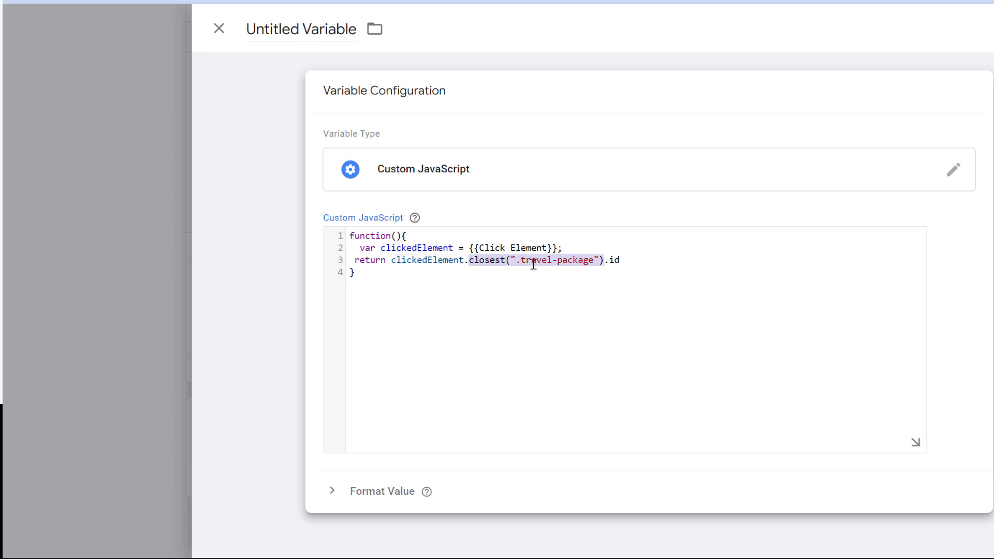
{"action": "left_click_drag", "start_coordinate": [516, 262], "coordinate": [390, 261]}
{"action": "key", "text": "alt+Tab"}
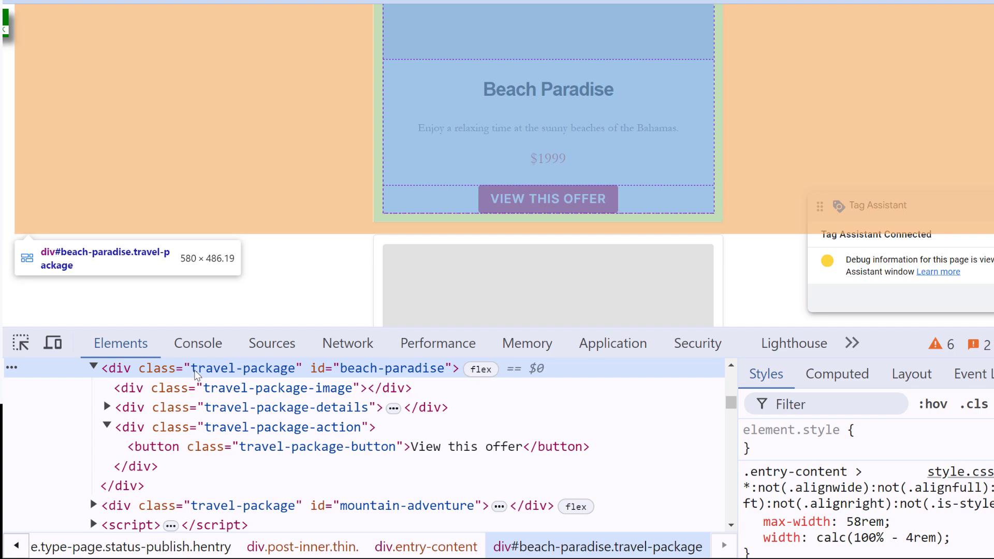
{"action": "key", "text": "alt+Tab"}
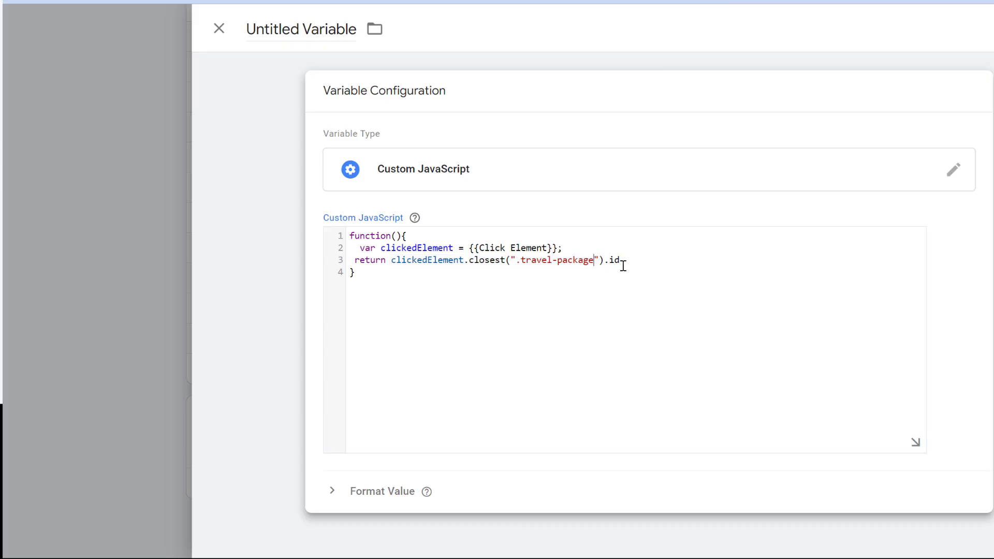
{"action": "double_click", "coordinate": [611, 262]}
Name the Custom JavaScript variable "cjs - travel package id" and save it
{"action": "left_click", "coordinate": [278, 24]}
{"action": "type", "text": "cjs"}
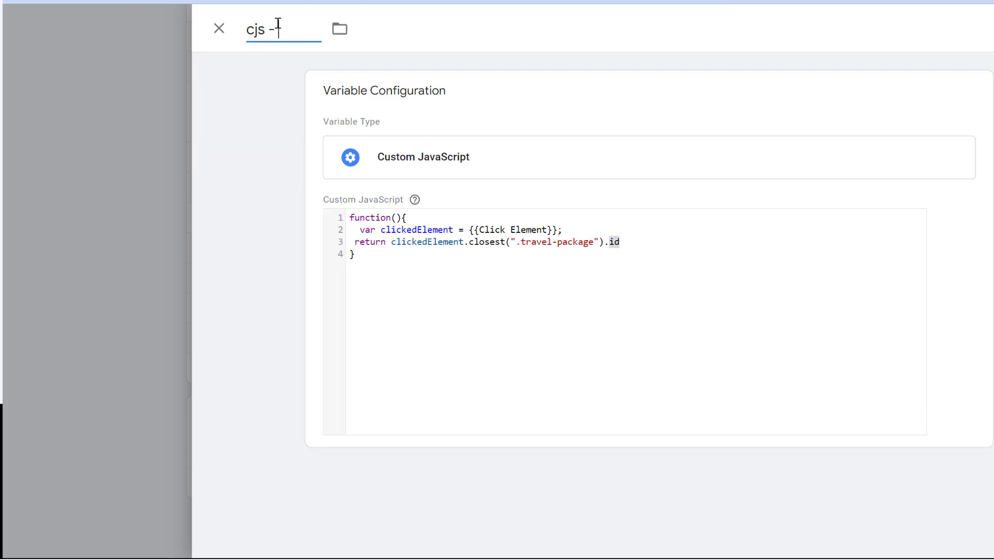
{"action": "type", "text": " -"}
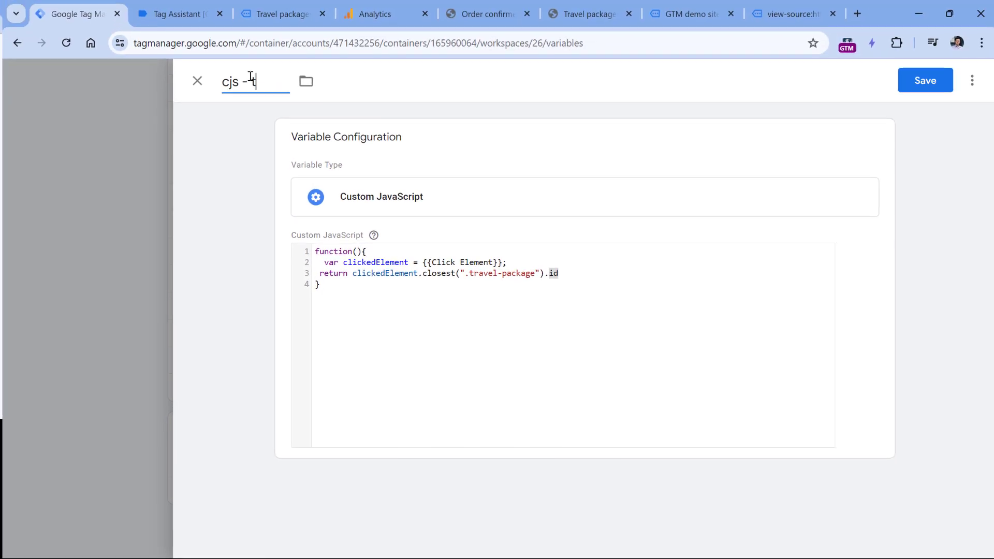
{"action": "type", "text": " travel package id"}
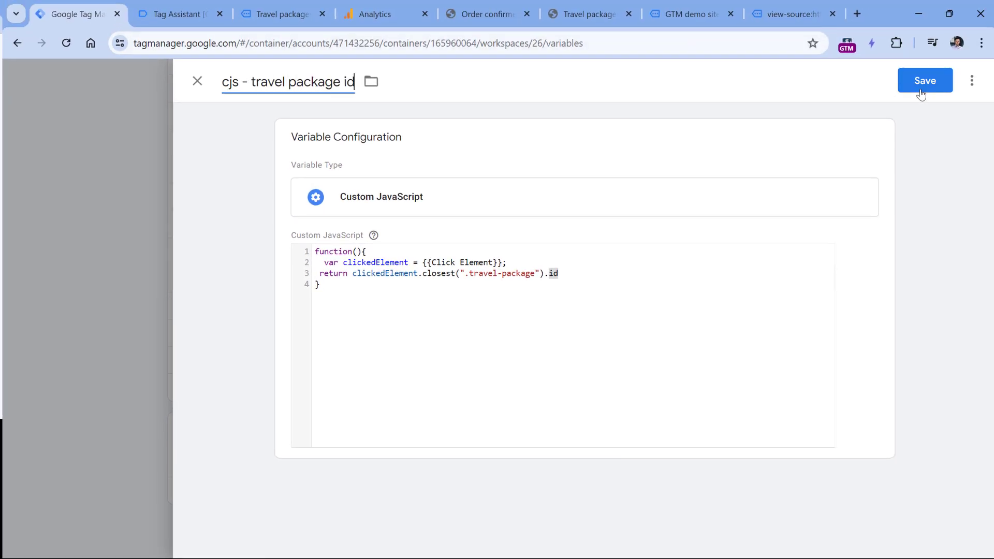
{"action": "left_click", "coordinate": [925, 80]}
Relaunch the container's preview mode and activate Beach Paradise's View this offer button on the reloaded travel packages page
{"action": "left_click", "coordinate": [868, 120]}
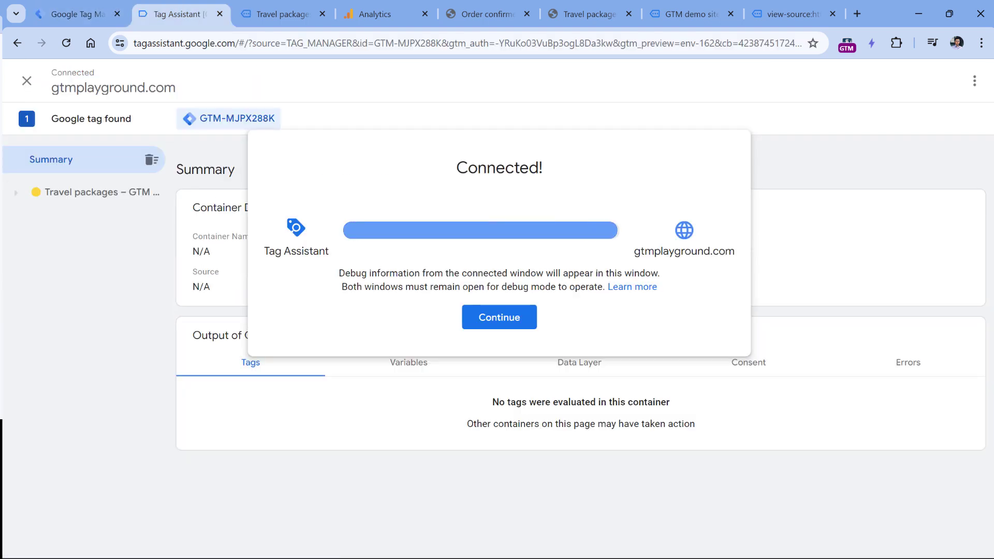
{"action": "left_click", "coordinate": [501, 328]}
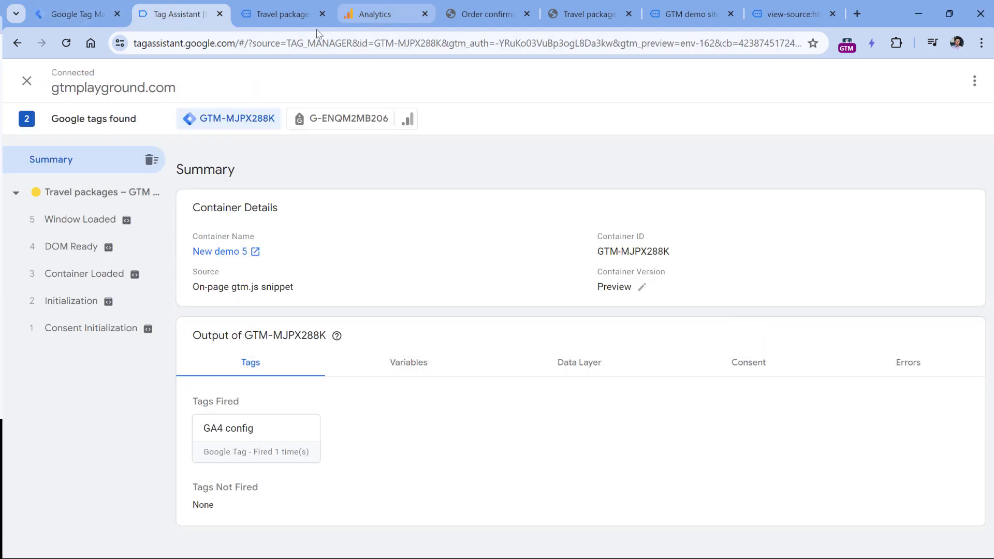
{"action": "left_click", "coordinate": [284, 17]}
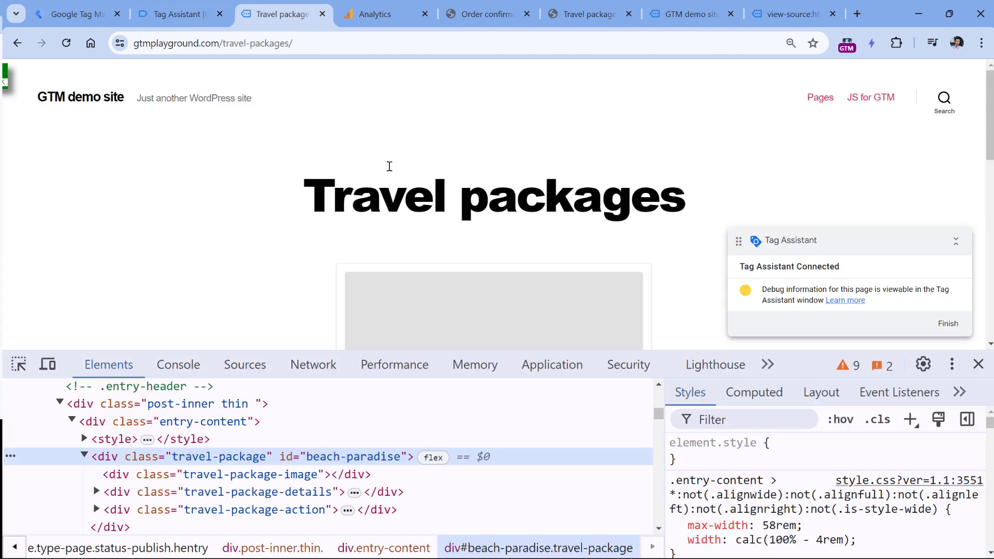
{"action": "scroll", "coordinate": [383, 150], "scroll_direction": "down", "scroll_amount": 5}
{"action": "left_click", "coordinate": [486, 167]}
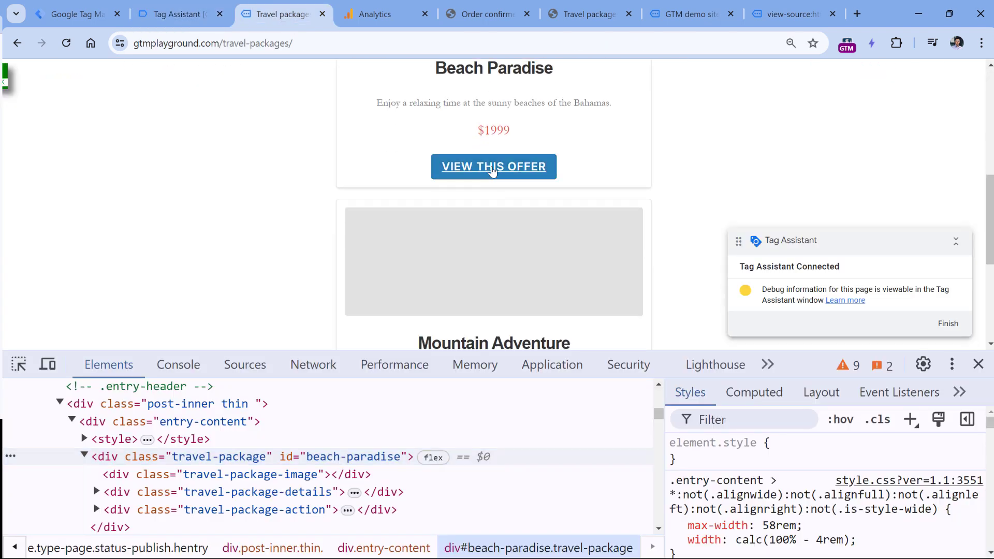
Switch to Tag Assistant and check the value of "cjs - travel package id" among the Click event's variables
{"action": "left_click", "coordinate": [181, 14]}
{"action": "left_click", "coordinate": [66, 222]}
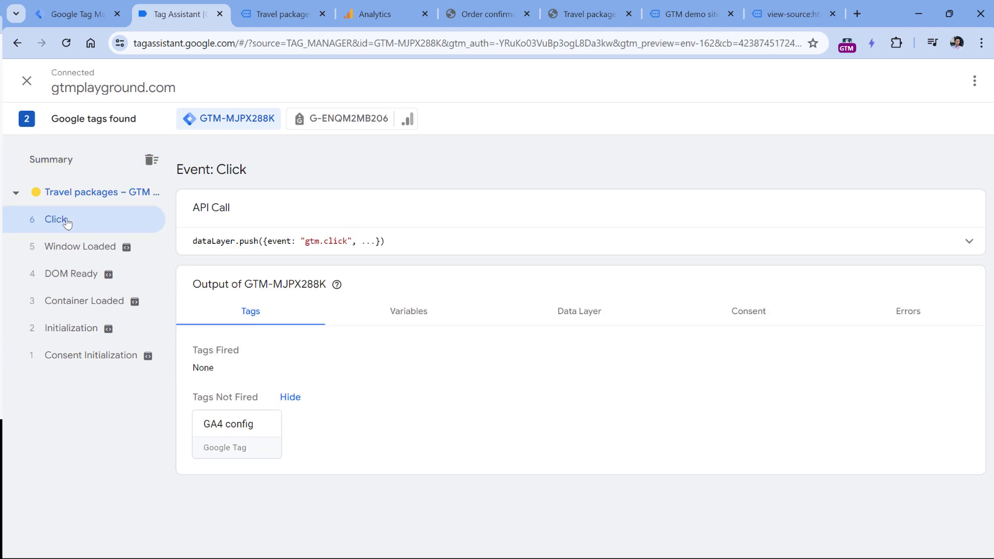
{"action": "left_click", "coordinate": [407, 315]}
{"action": "scroll", "coordinate": [409, 315], "scroll_direction": "down", "scroll_amount": 1}
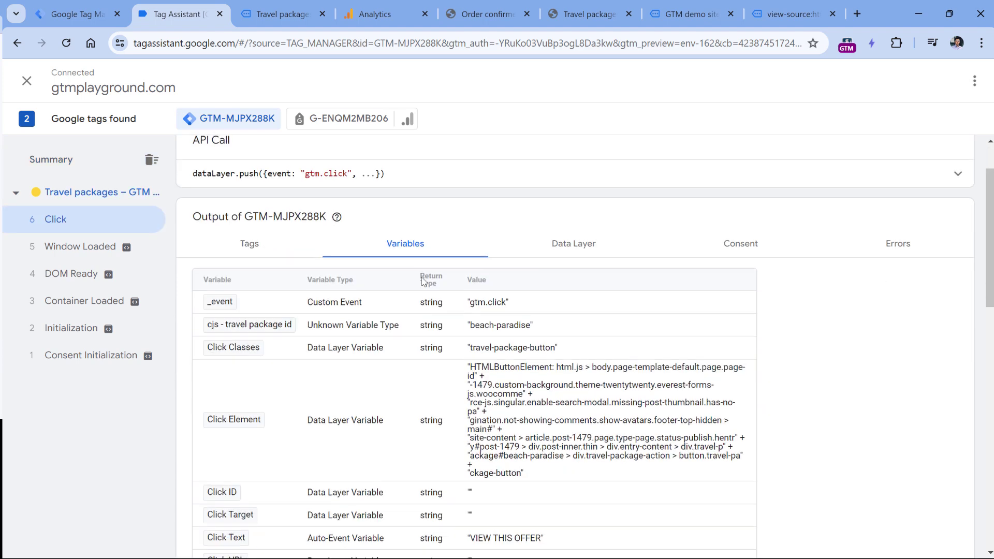
{"action": "left_click_drag", "start_coordinate": [469, 324], "coordinate": [532, 330]}
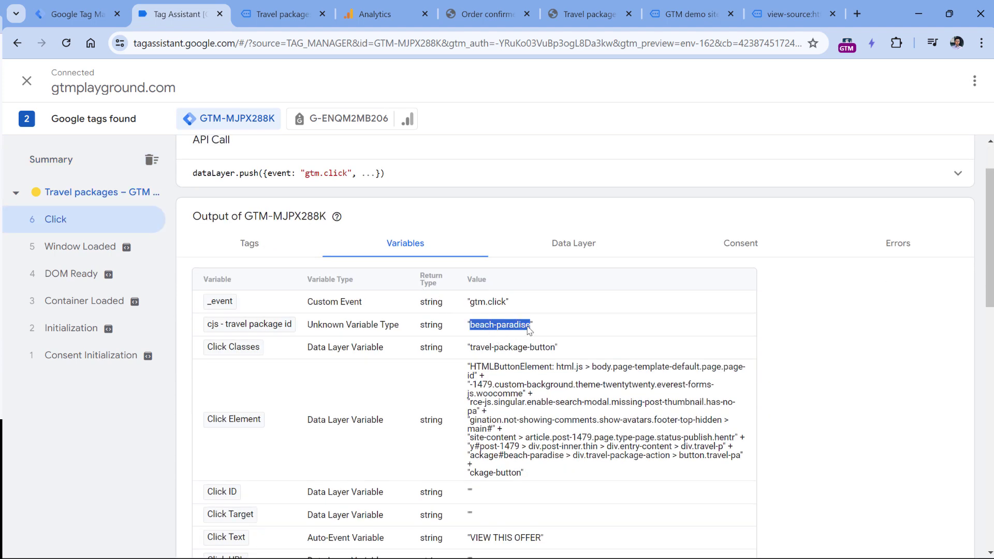
Activate Mountain Adventure's View this offer button on the travel packages page and check "cjs - travel package id" for the newest Click event in Tag Assistant
{"action": "left_click", "coordinate": [293, 19]}
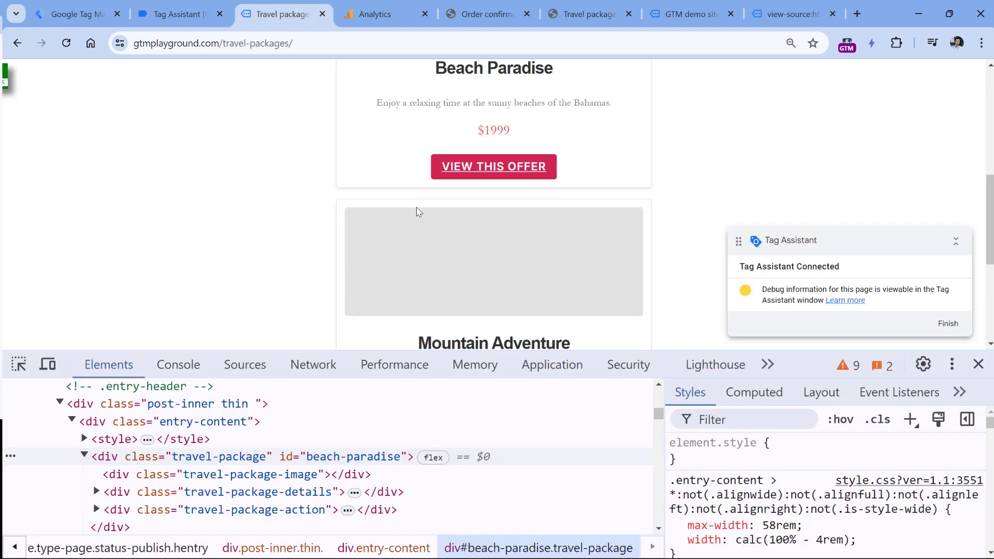
{"action": "scroll", "coordinate": [397, 199], "scroll_direction": "down", "scroll_amount": 4}
{"action": "left_click", "coordinate": [491, 249]}
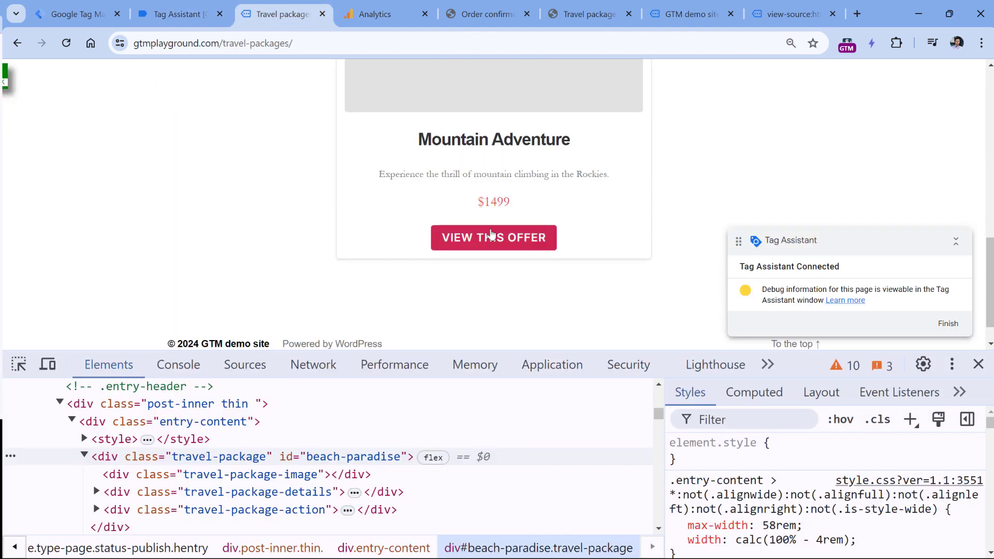
{"action": "left_click", "coordinate": [143, 13]}
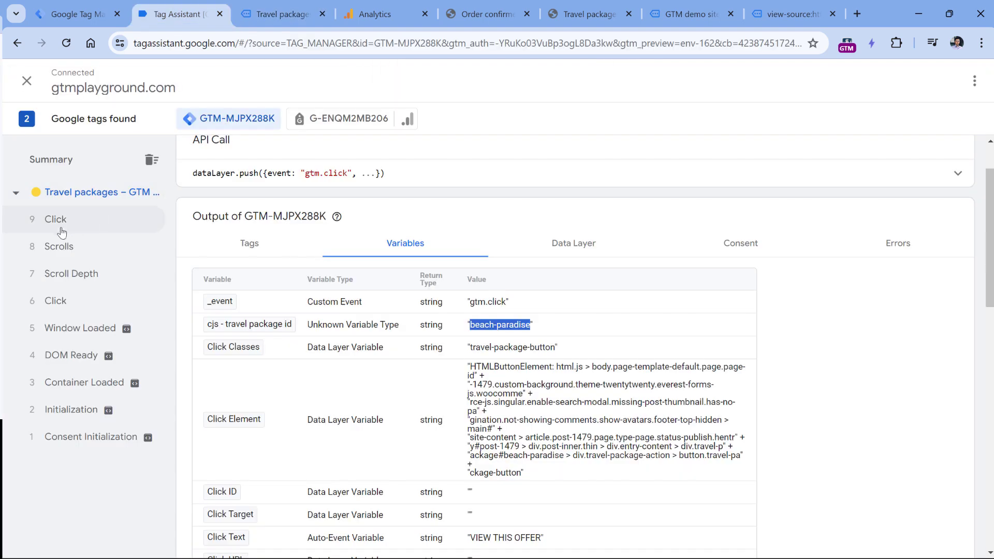
{"action": "left_click", "coordinate": [61, 221]}
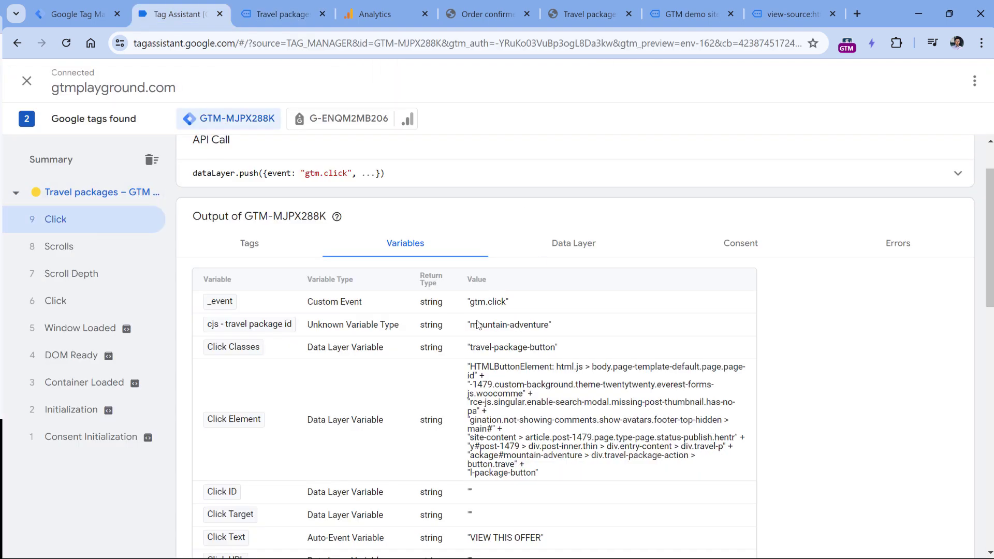
{"action": "left_click_drag", "start_coordinate": [469, 325], "coordinate": [549, 334]}
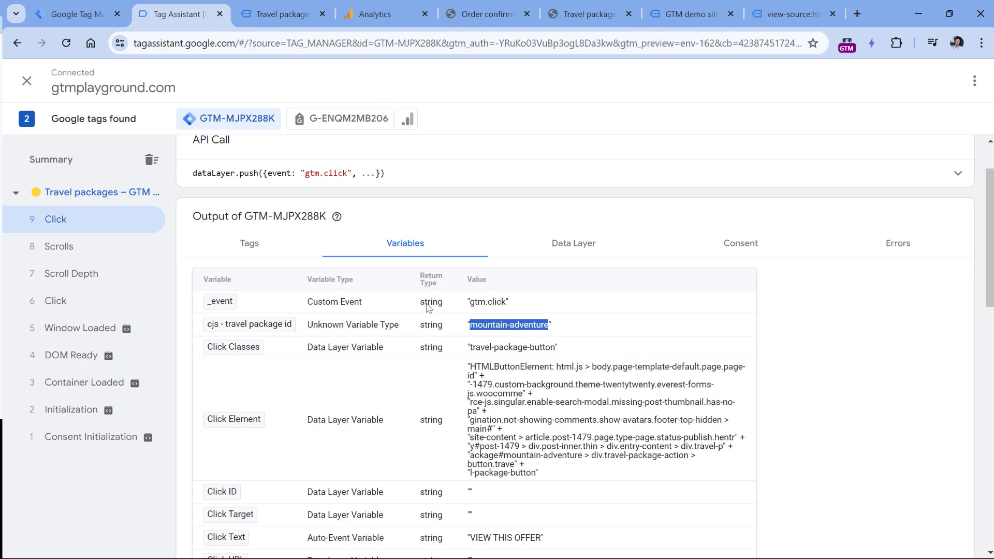
Back in the container's Custom JavaScript variable, replace clickedElement in the return line with {{Click Element}} and remove the clickedElement declaration line
{"action": "key", "text": "ctrl+shift+Tab"}
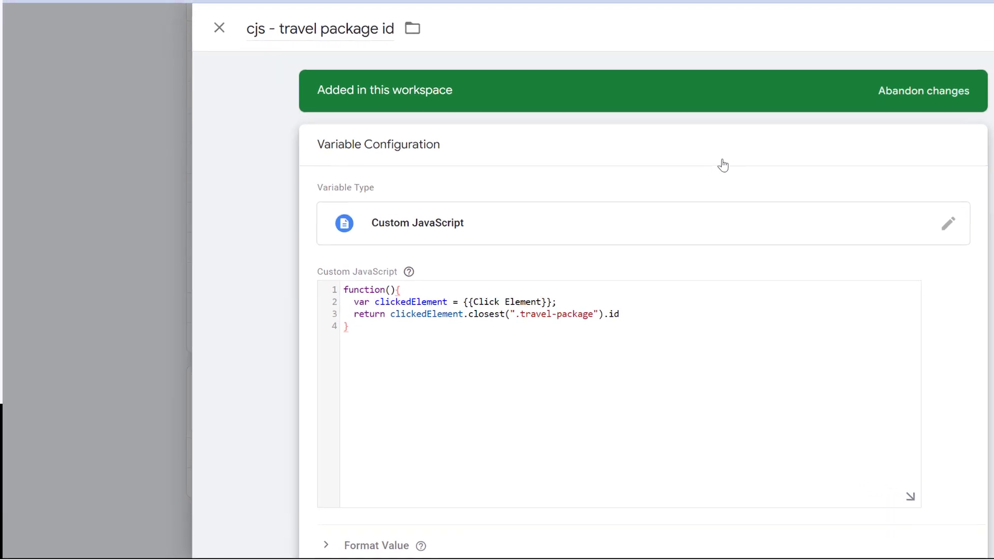
{"action": "left_click", "coordinate": [511, 331]}
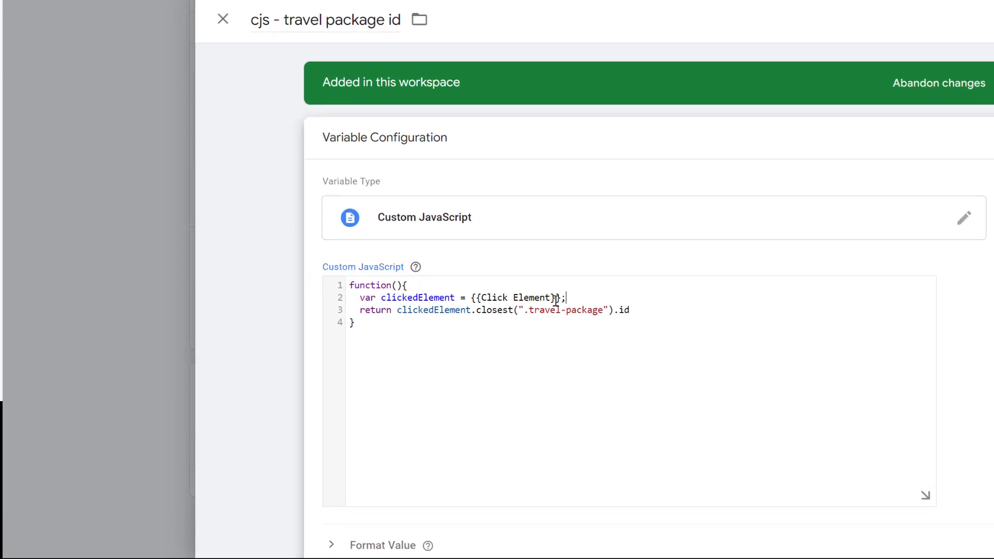
{"action": "mouse_move", "coordinate": [579, 299]}
{"action": "left_mouse_down"}
{"action": "mouse_move", "coordinate": [267, 309]}
{"action": "mouse_move", "coordinate": [269, 297]}
{"action": "left_mouse_up"}
{"action": "left_click_drag", "start_coordinate": [472, 297], "coordinate": [340, 302]}
{"action": "key", "text": "ctrl+c"}
{"action": "double_click", "coordinate": [423, 309]}
{"action": "key", "text": "ctrl+v"}
{"action": "left_click", "coordinate": [565, 298]}
{"action": "type", "text": ";"}
{"action": "key", "text": "BackSpace"}
{"action": "key", "text": "BackSpace"}
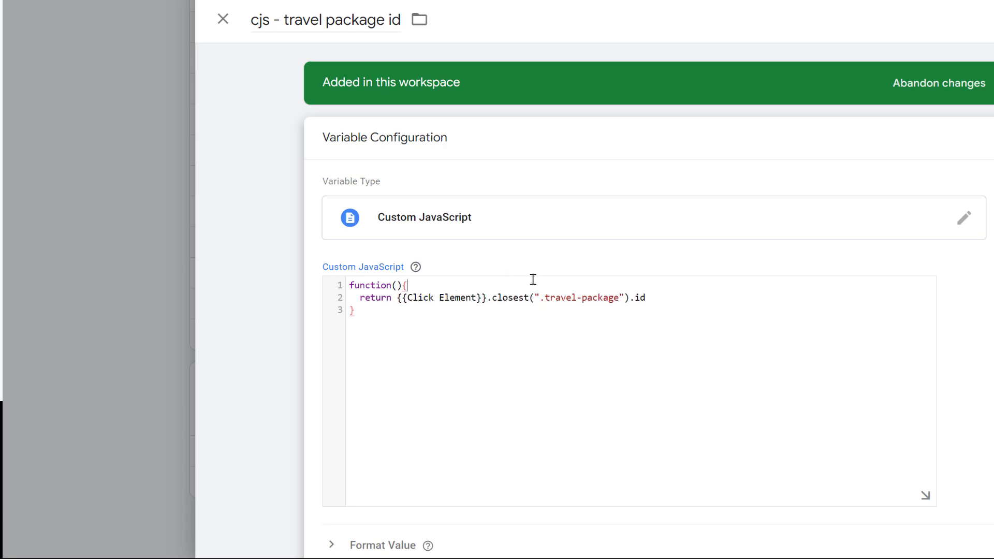